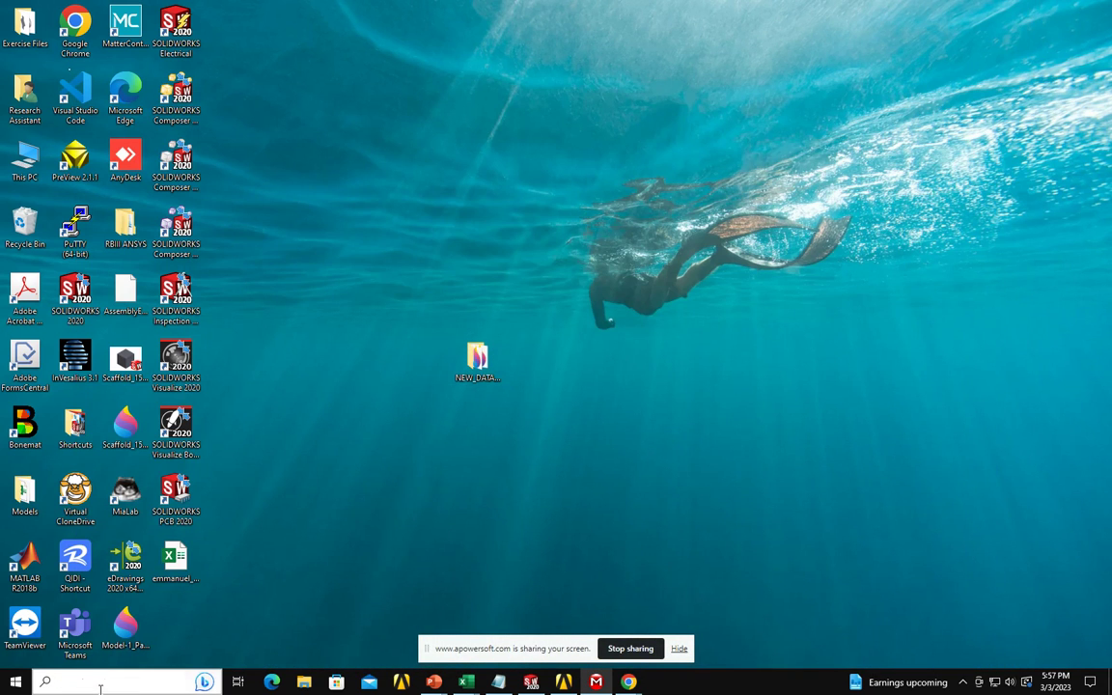
Step: Launch Slicer 4.11.20200930 and maximize its window
{"action": "type", "text": "slicer"}
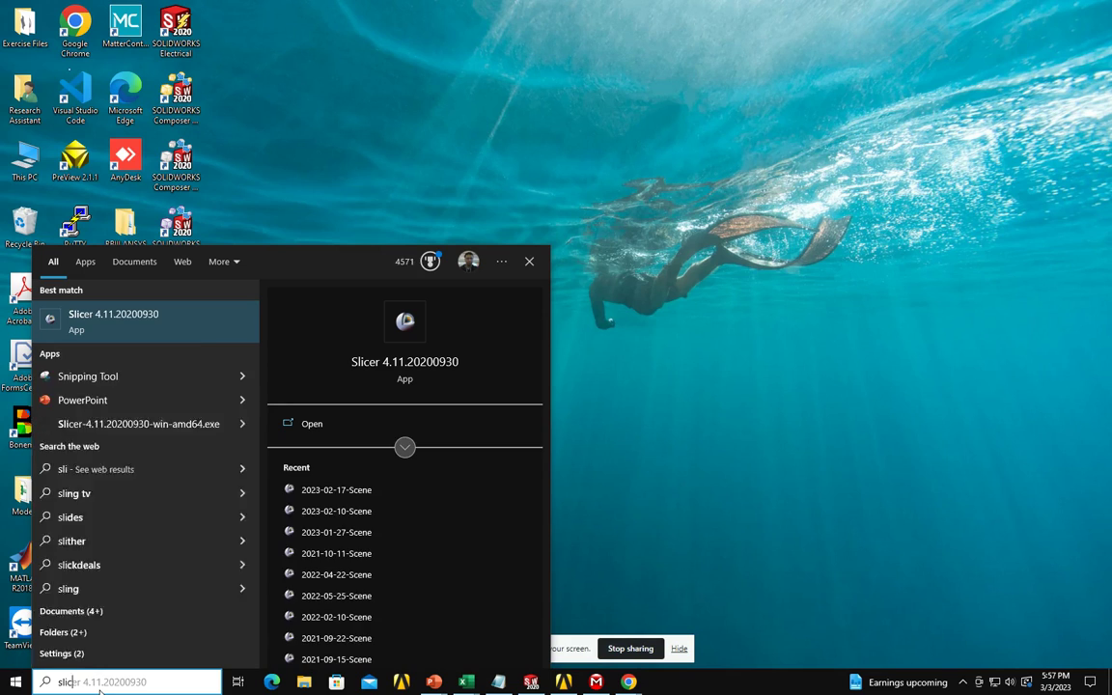
{"action": "left_click", "coordinate": [303, 423]}
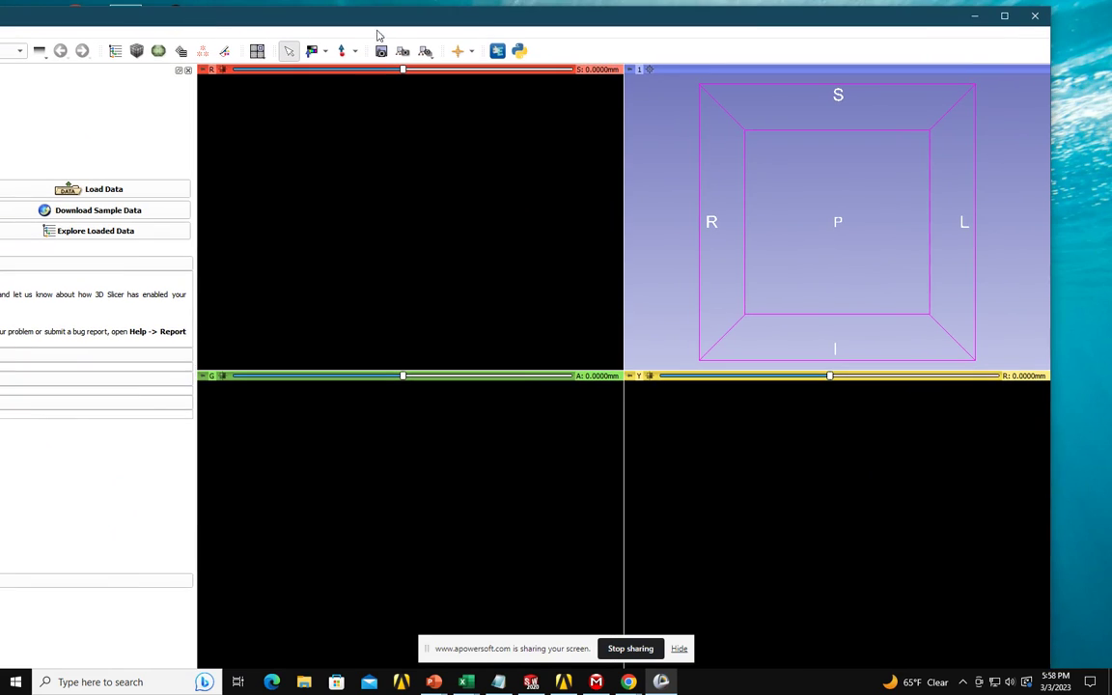
{"action": "left_click", "coordinate": [1004, 17]}
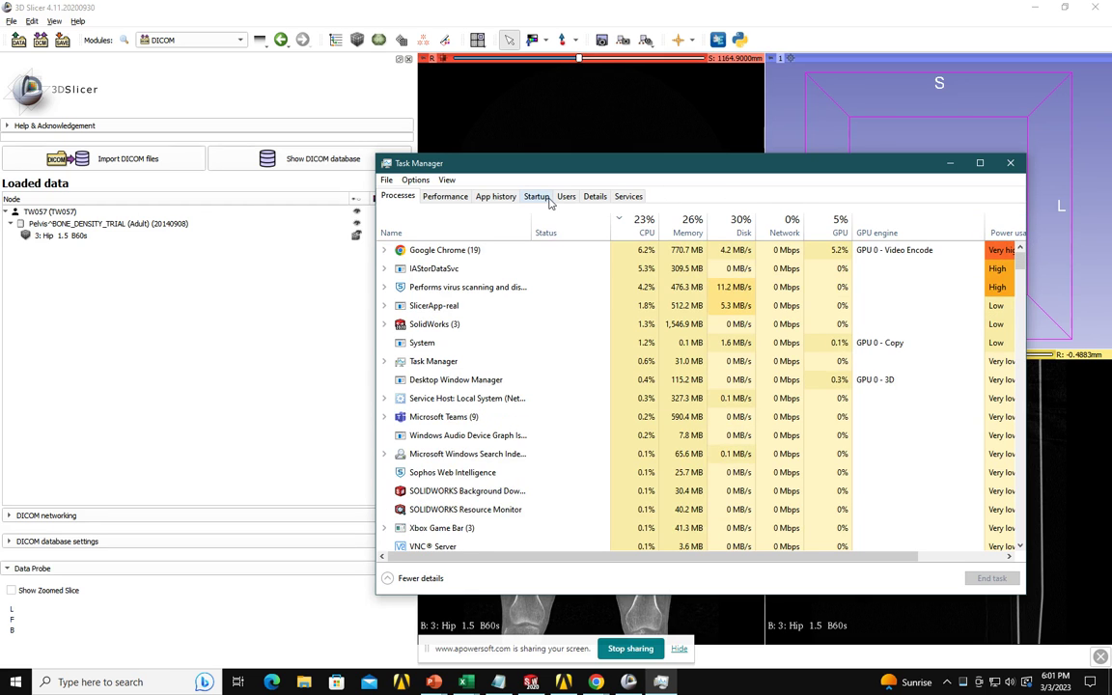
Step: Close Task Manager and set the slice offsets to about A 166 mm, S 1254 mm and R -56 mm to show the femurs
{"action": "left_click", "coordinate": [1011, 161]}
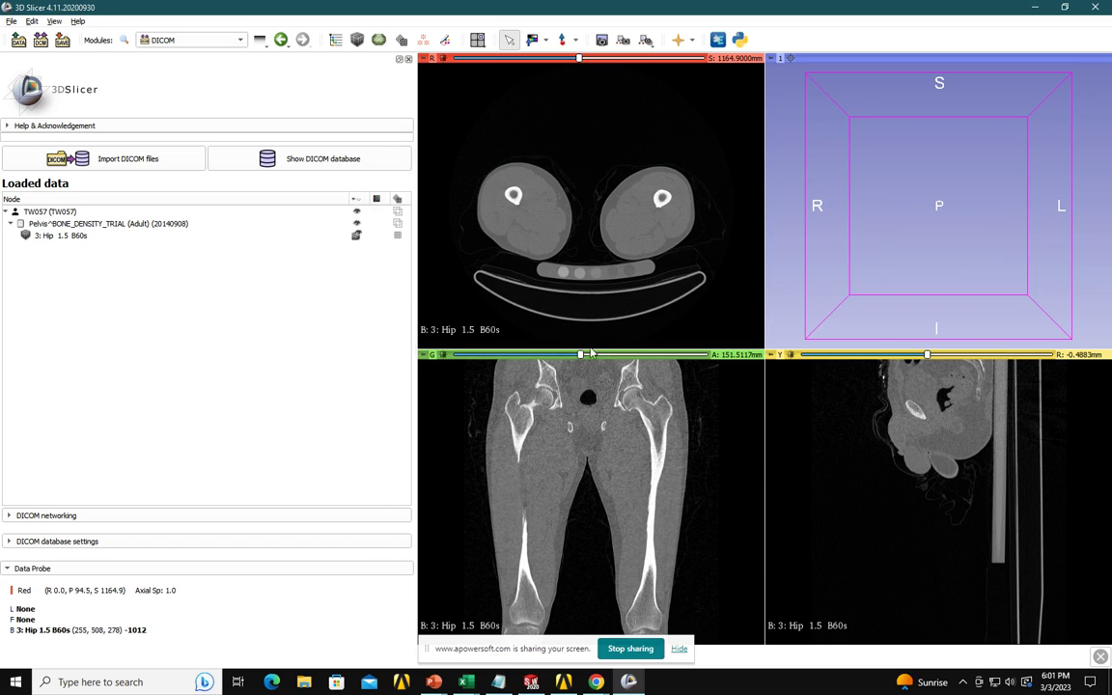
{"action": "left_click", "coordinate": [518, 356]}
{"action": "left_click_drag", "start_coordinate": [518, 357], "coordinate": [587, 357]}
{"action": "left_click_drag", "start_coordinate": [579, 60], "coordinate": [618, 59]}
{"action": "left_click_drag", "start_coordinate": [927, 356], "coordinate": [900, 366]}
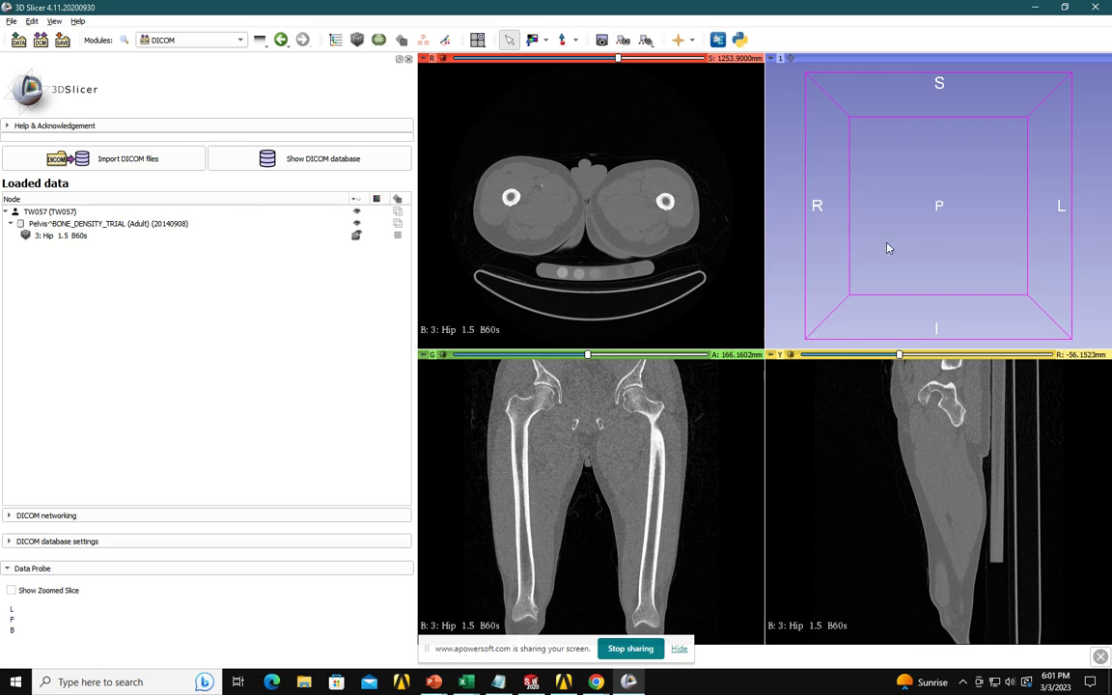
Step: Turn on Volume Rendering for the 3: Hip 1.5 B60s volume and center it in the 3D view
{"action": "left_click", "coordinate": [184, 42]}
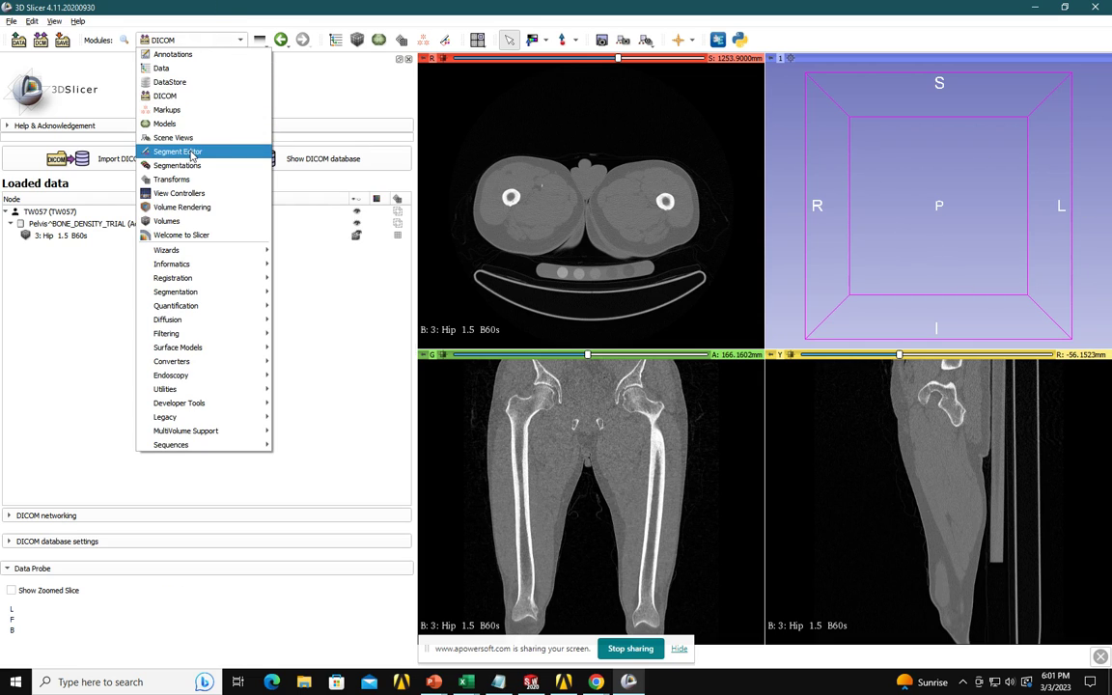
{"action": "key", "text": "Escape"}
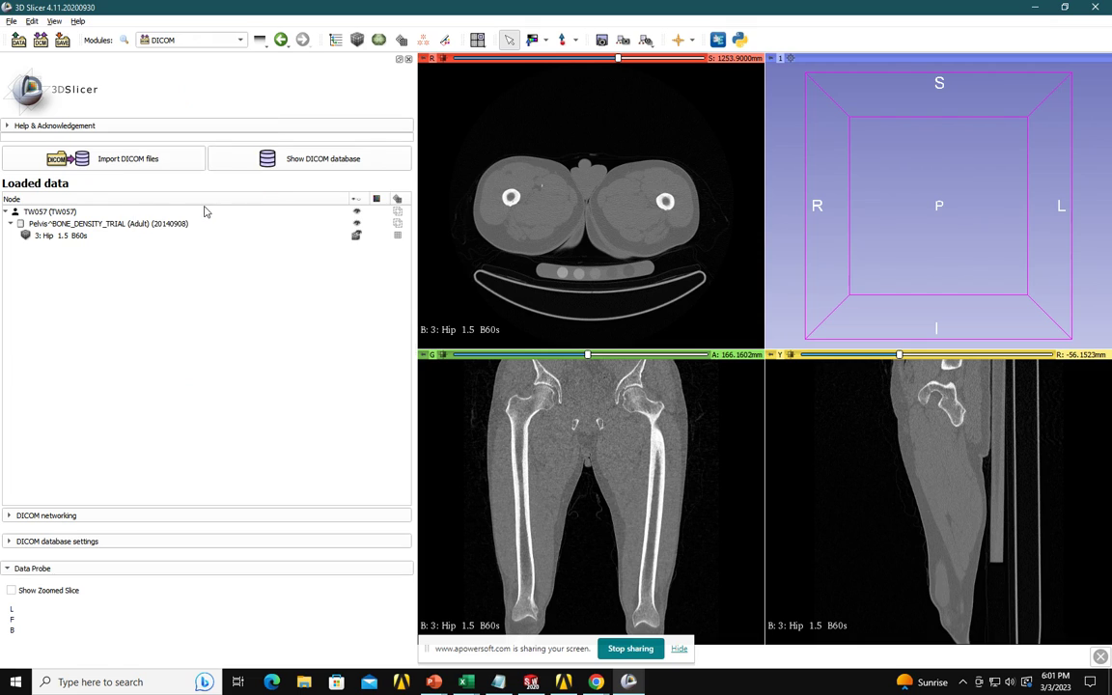
{"action": "left_click", "coordinate": [64, 151]}
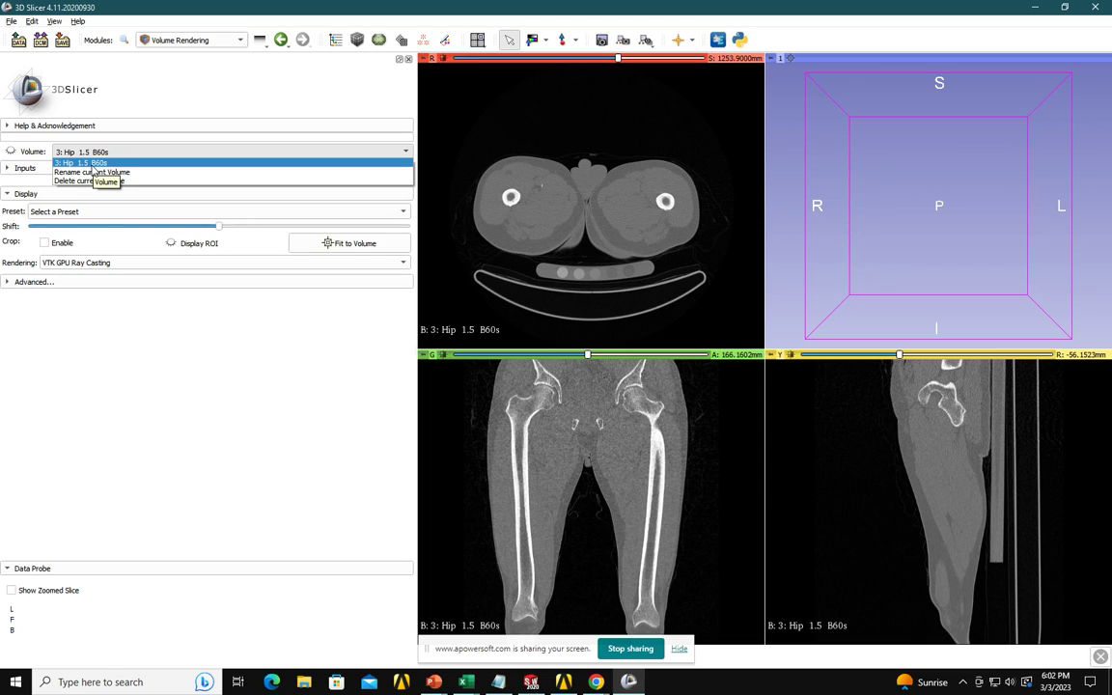
{"action": "left_click", "coordinate": [87, 162]}
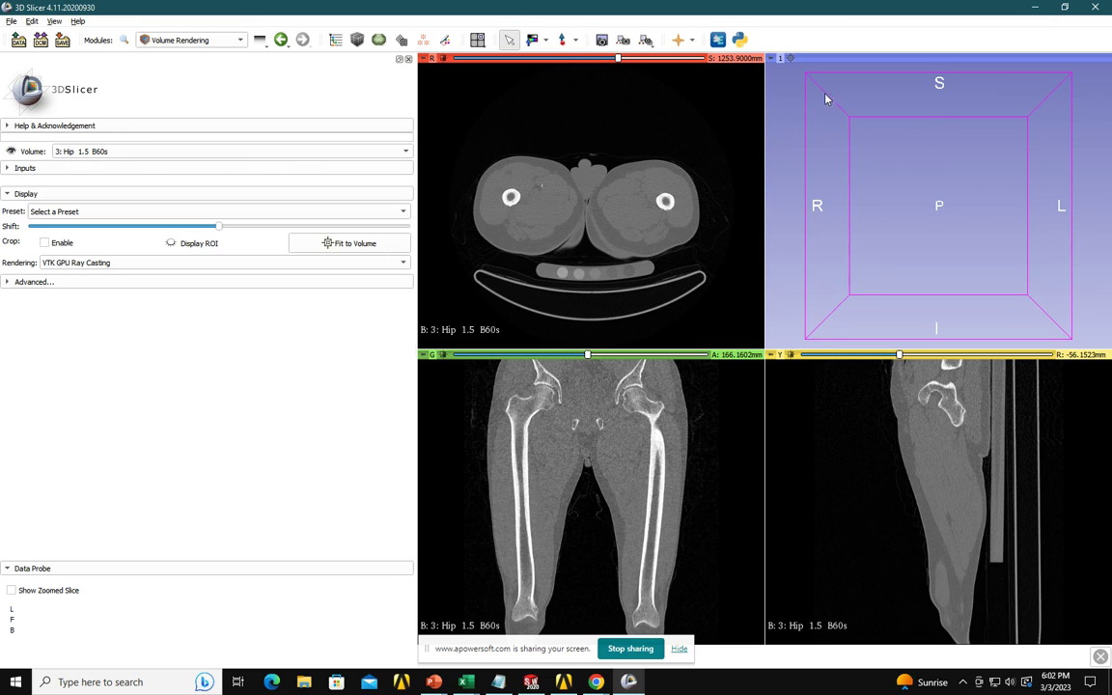
{"action": "mouse_move", "coordinate": [791, 60]}
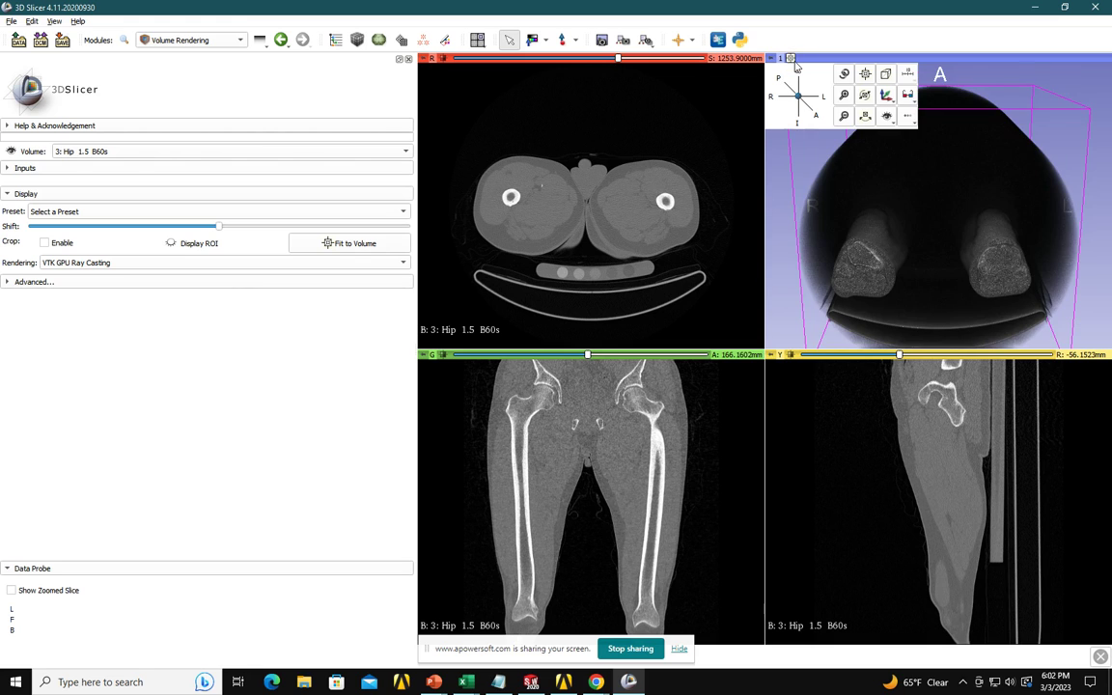
Step: Apply the CT-AAA2 preset to the volume rendering and shift it slightly higher to isolate the bones
{"action": "left_click_drag", "start_coordinate": [925, 159], "coordinate": [958, 251]}
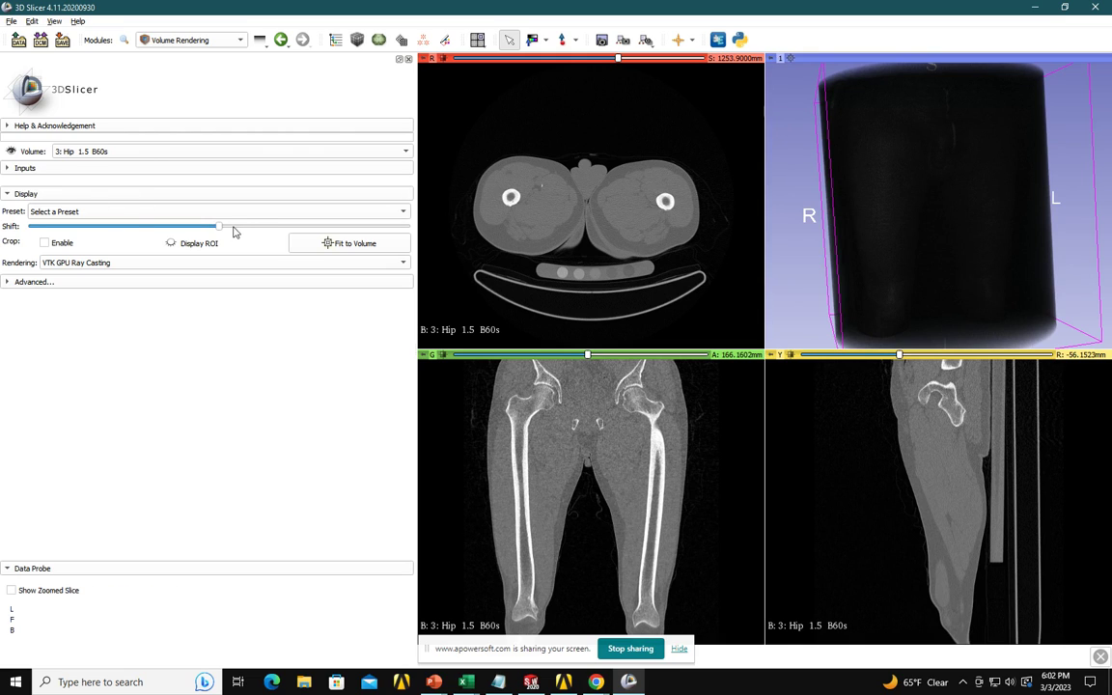
{"action": "left_click_drag", "start_coordinate": [218, 226], "coordinate": [279, 228]}
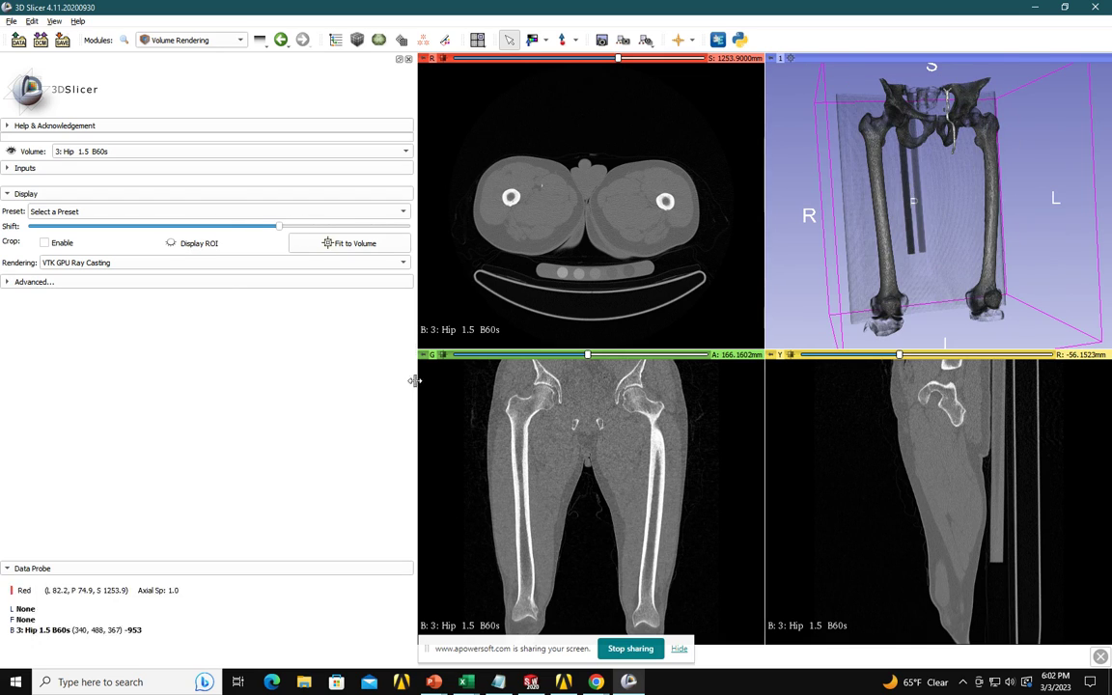
{"action": "left_click", "coordinate": [199, 213]}
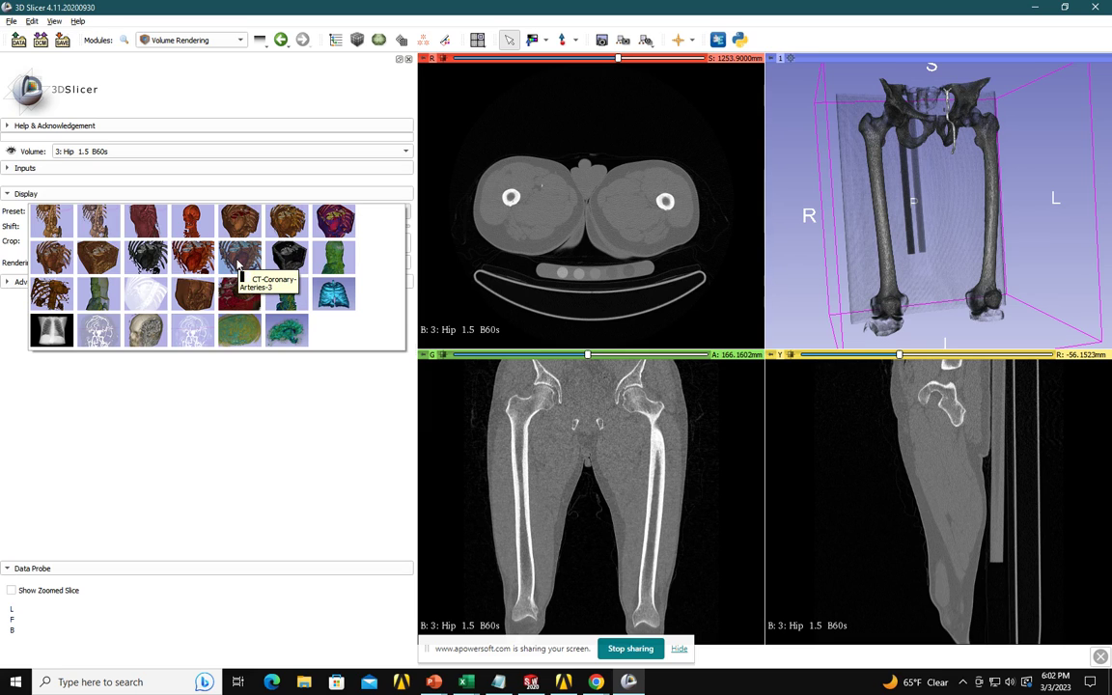
{"action": "left_click", "coordinate": [97, 221]}
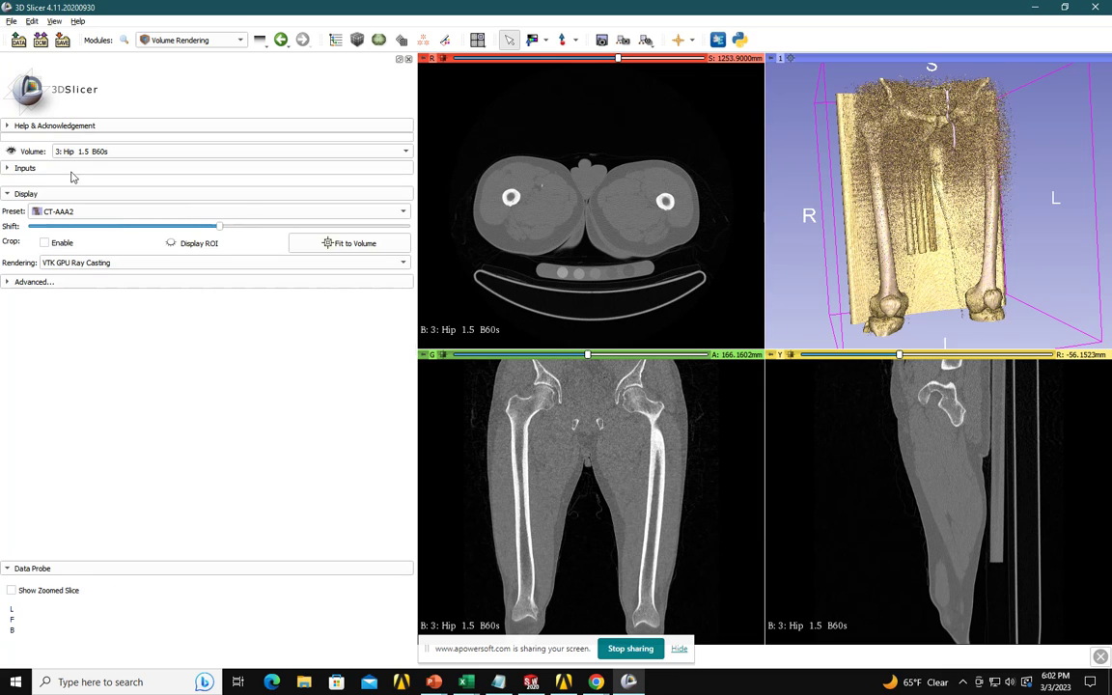
{"action": "left_click_drag", "start_coordinate": [221, 232], "coordinate": [225, 229]}
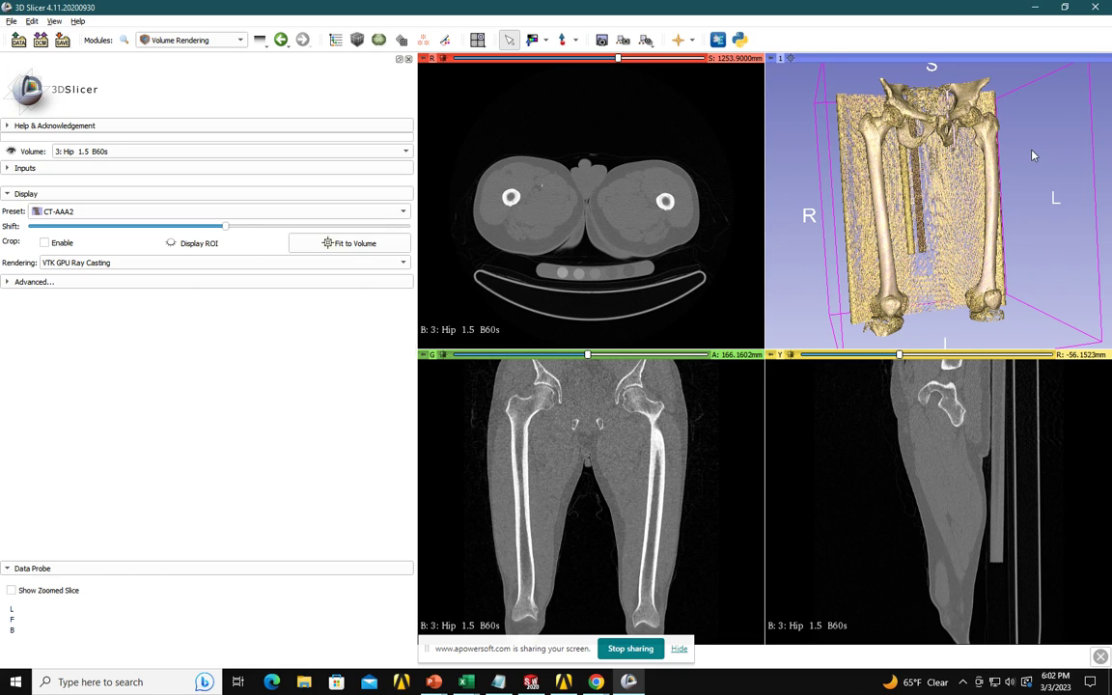
{"action": "left_click_drag", "start_coordinate": [1032, 155], "coordinate": [939, 220]}
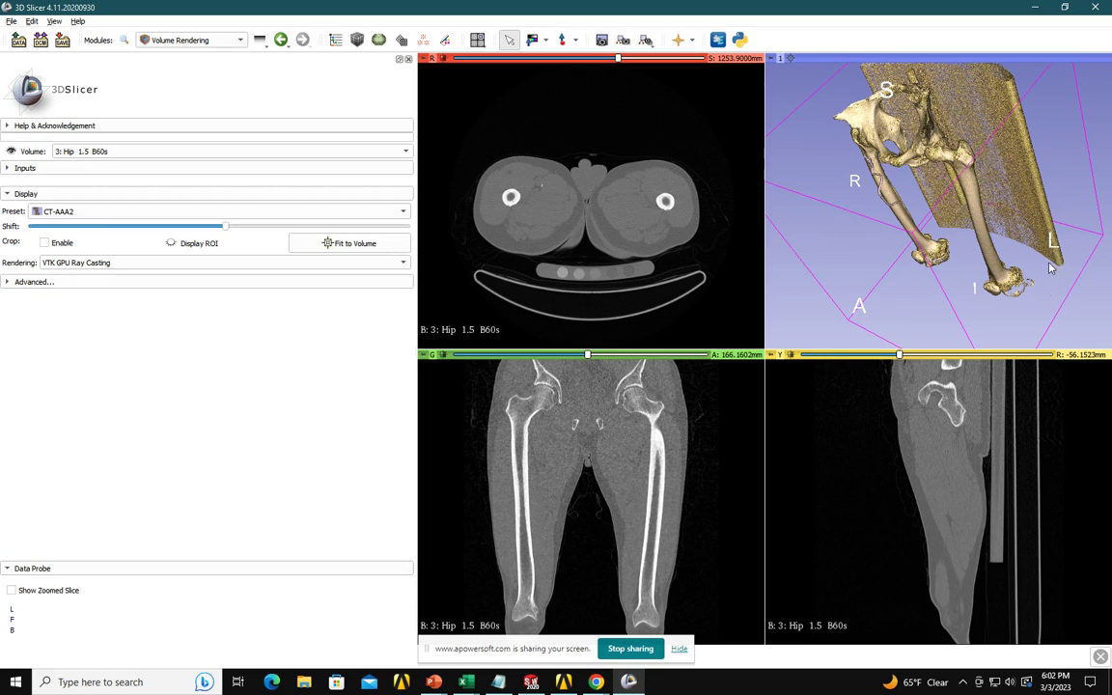
Step: Examine the rendered pelvis and femurs in the 3D only layout, and return to the Four-Up layout
{"action": "left_click", "coordinate": [478, 42]}
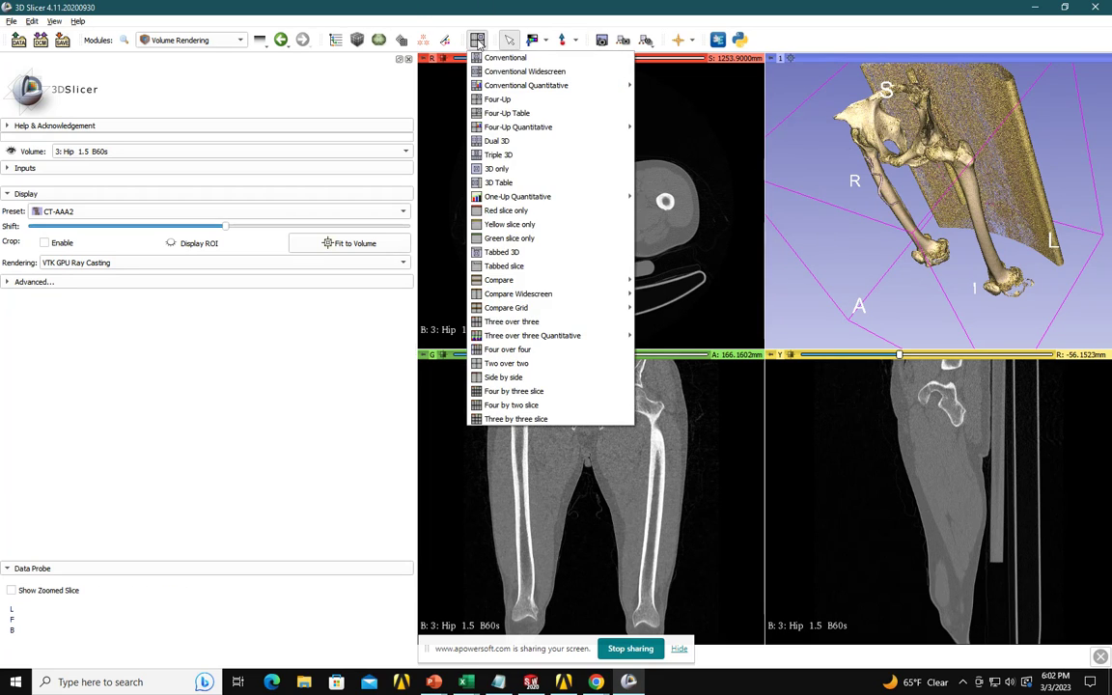
{"action": "left_click", "coordinate": [514, 170]}
{"action": "left_click_drag", "start_coordinate": [607, 186], "coordinate": [801, 224]}
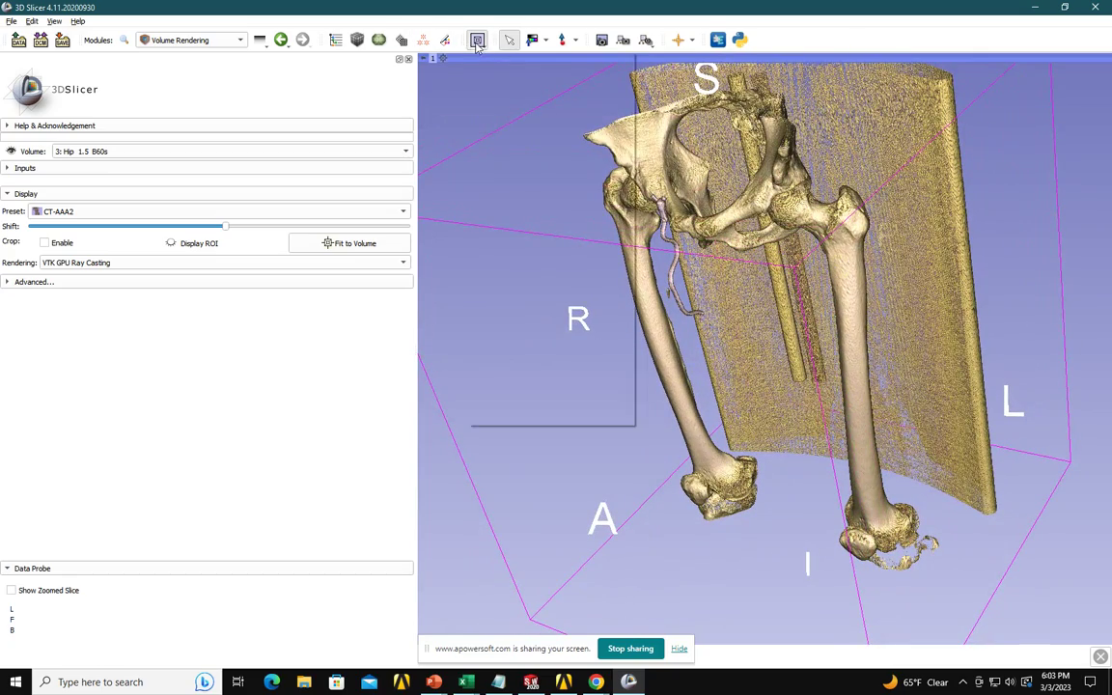
{"action": "left_click", "coordinate": [477, 41]}
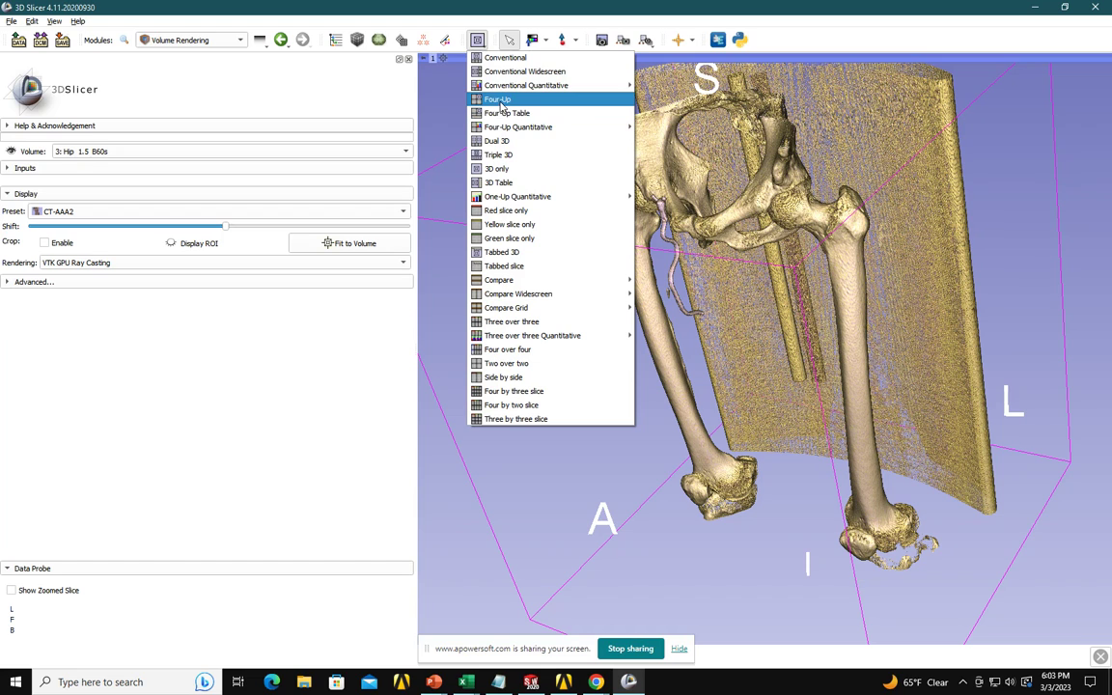
{"action": "left_click", "coordinate": [500, 100]}
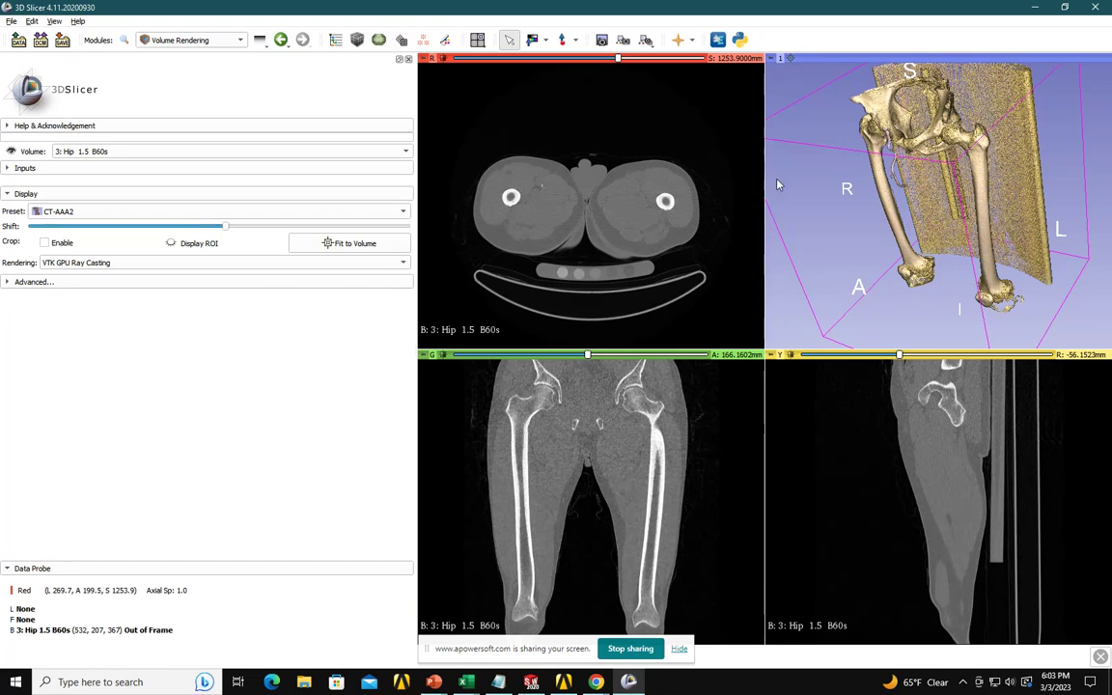
{"action": "mouse_move", "coordinate": [974, 153]}
{"action": "left_mouse_down"}
{"action": "mouse_move", "coordinate": [908, 120]}
{"action": "mouse_move", "coordinate": [969, 141]}
{"action": "left_mouse_up"}
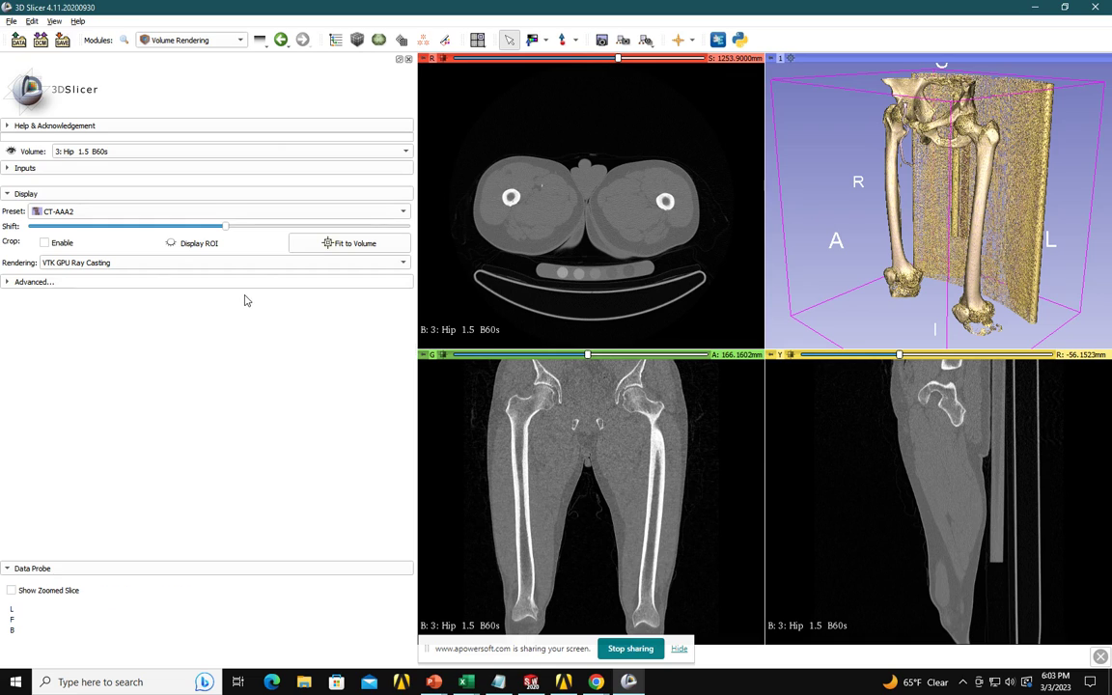
Step: Open the Segment Editor module and add a segment named femur
{"action": "left_click", "coordinate": [200, 39]}
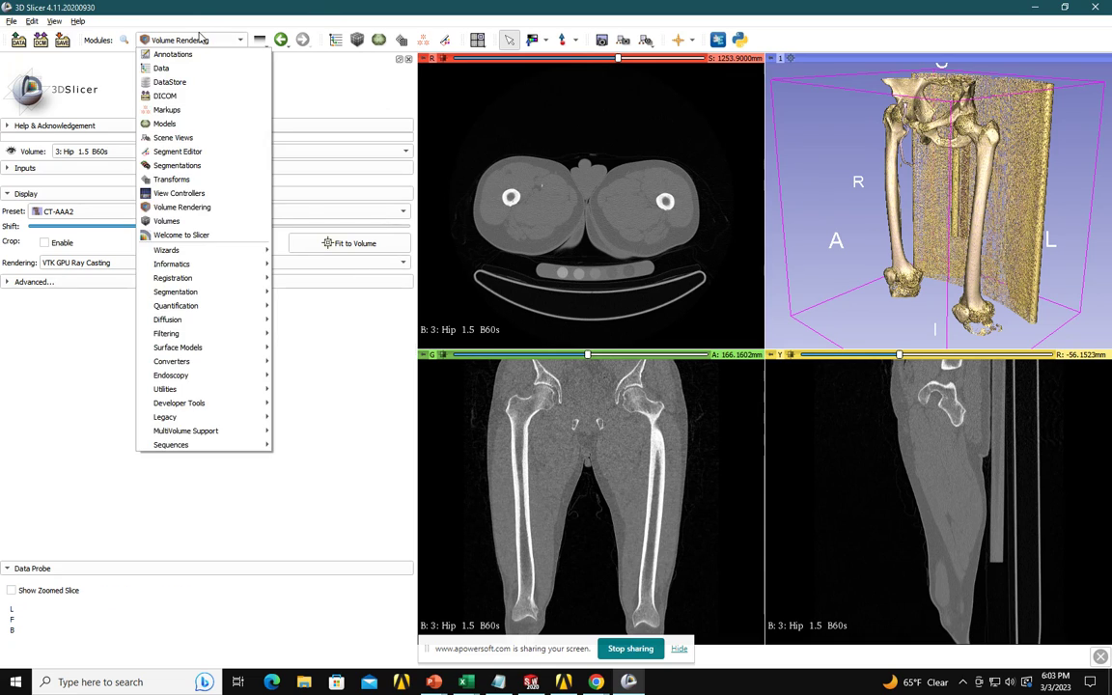
{"action": "left_click", "coordinate": [205, 152]}
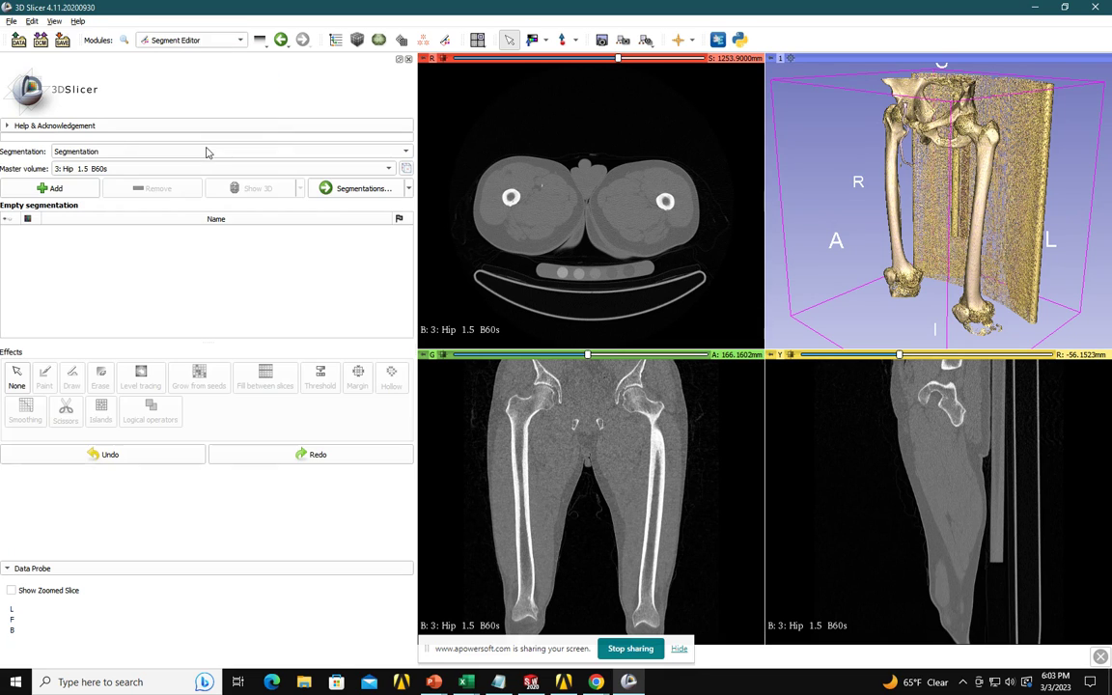
{"action": "left_click", "coordinate": [77, 188]}
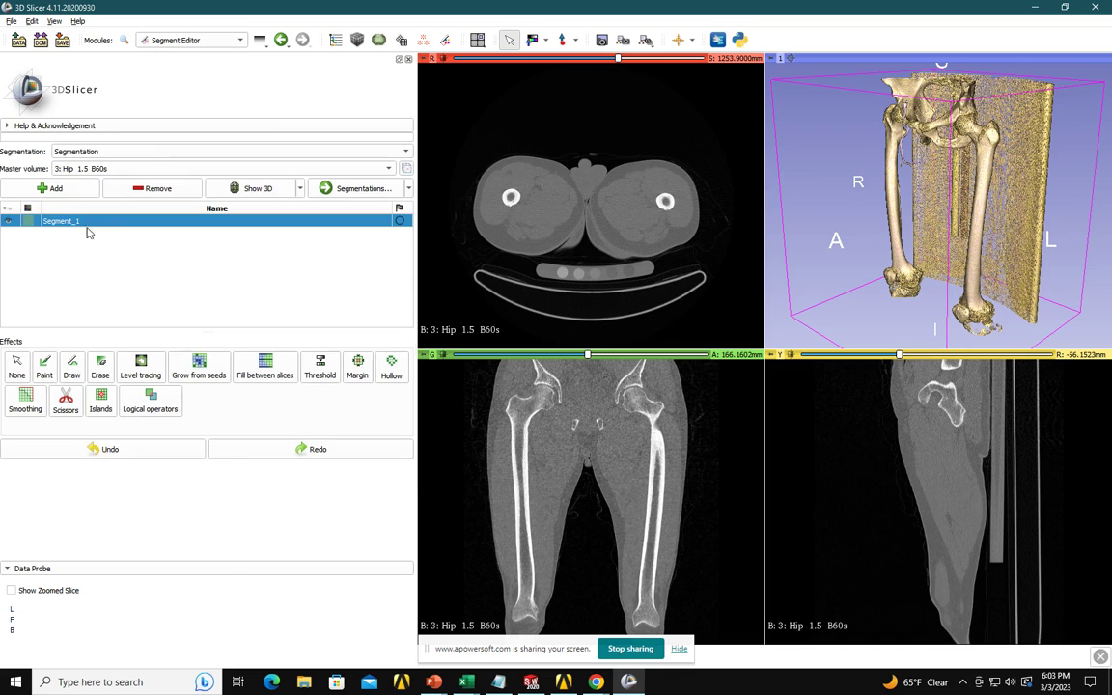
{"action": "double_click", "coordinate": [106, 221]}
{"action": "type", "text": "femur"}
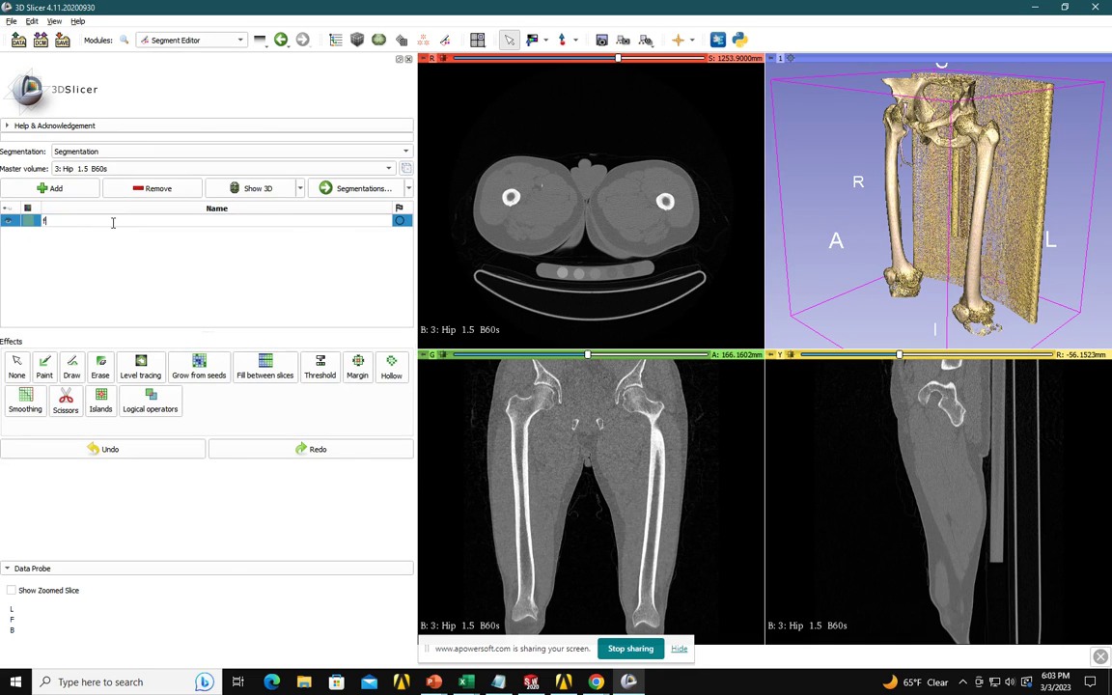
Step: Add a second segment and name it others
{"action": "left_click", "coordinate": [50, 187]}
{"action": "double_click", "coordinate": [64, 234]}
{"action": "double_click", "coordinate": [78, 235]}
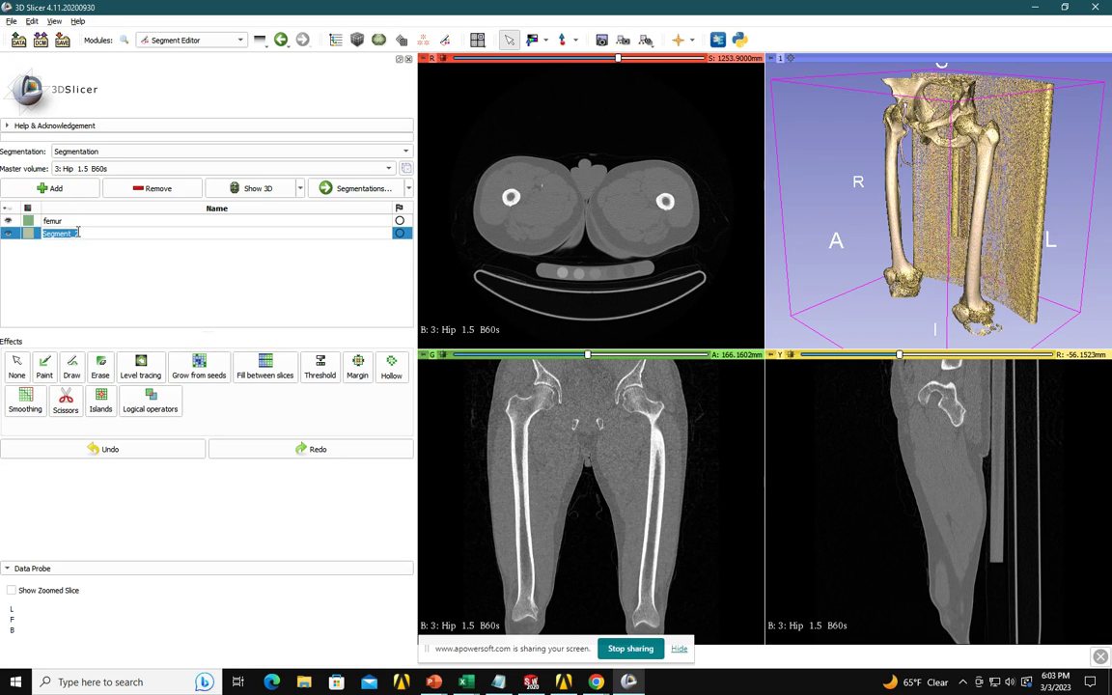
{"action": "type", "text": "others"}
{"action": "key", "text": "Return"}
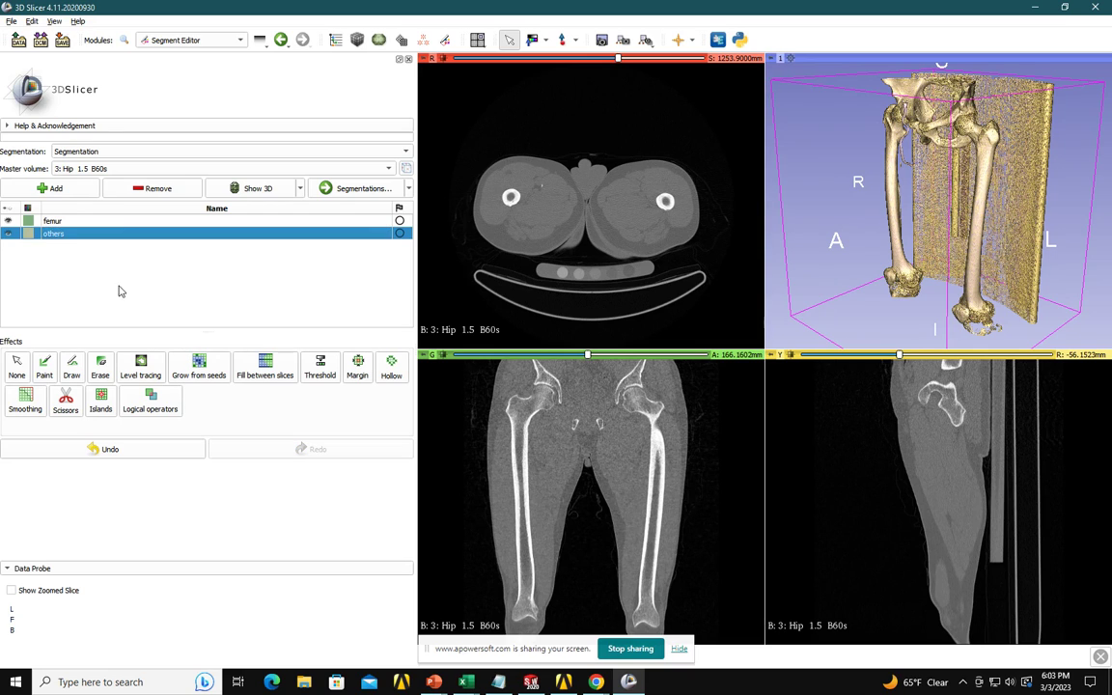
Step: Fill the femur segment by applying a Threshold range of 245.45 to 3071.00
{"action": "left_click", "coordinate": [57, 223]}
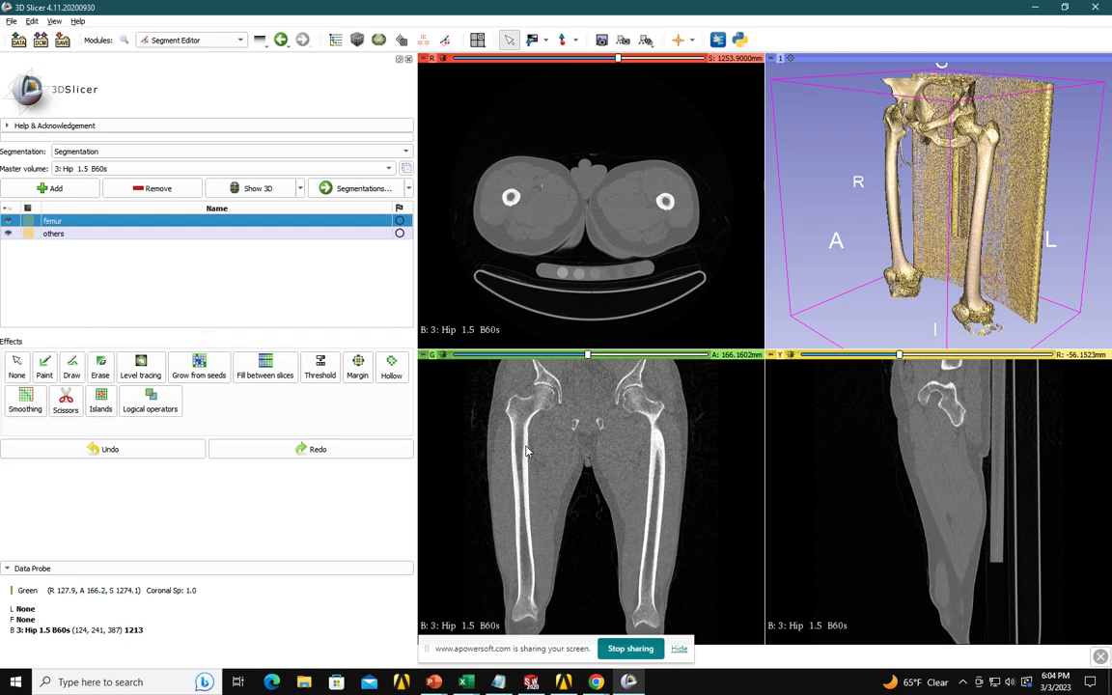
{"action": "left_click", "coordinate": [325, 365]}
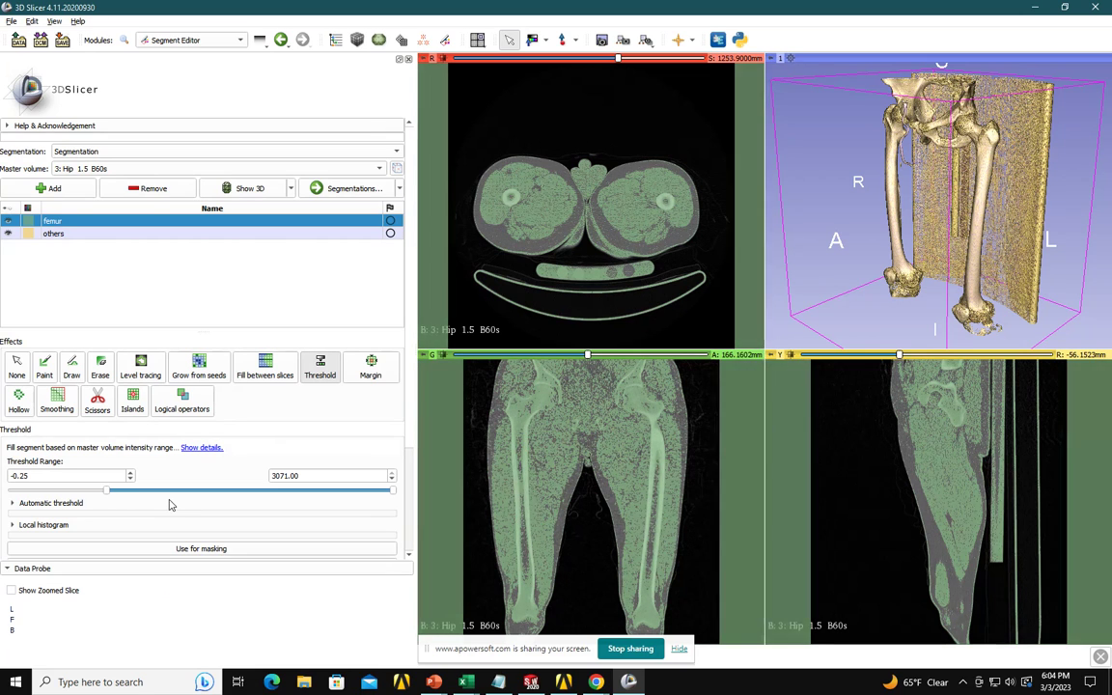
{"action": "left_click_drag", "start_coordinate": [106, 492], "coordinate": [136, 492]}
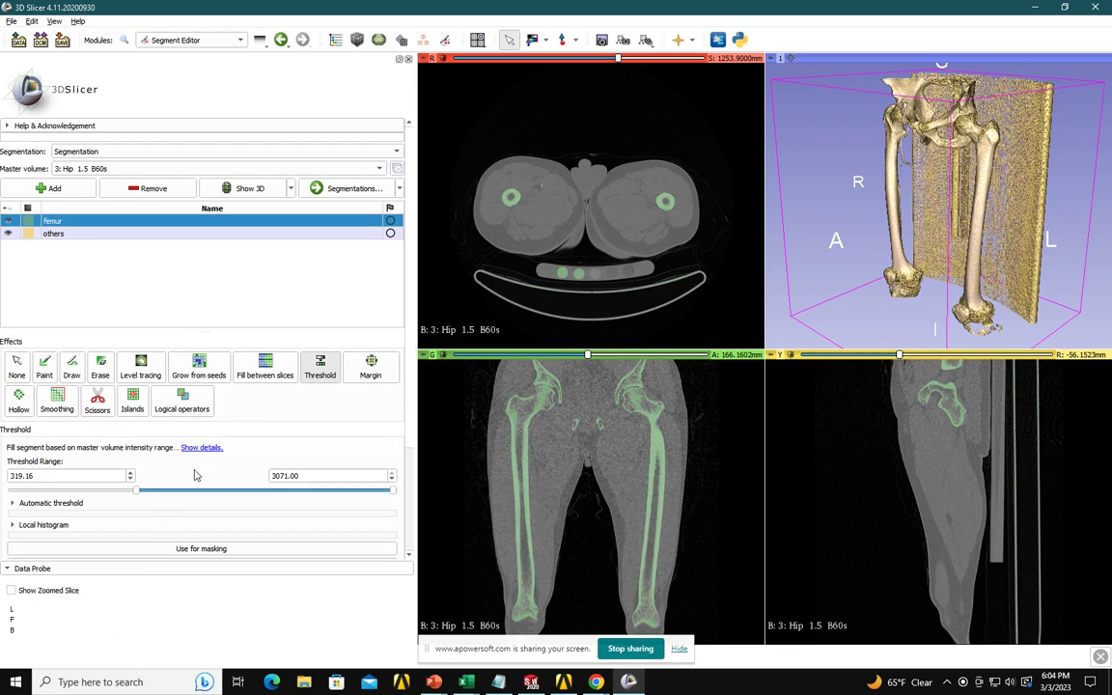
{"action": "left_click_drag", "start_coordinate": [136, 490], "coordinate": [130, 492]}
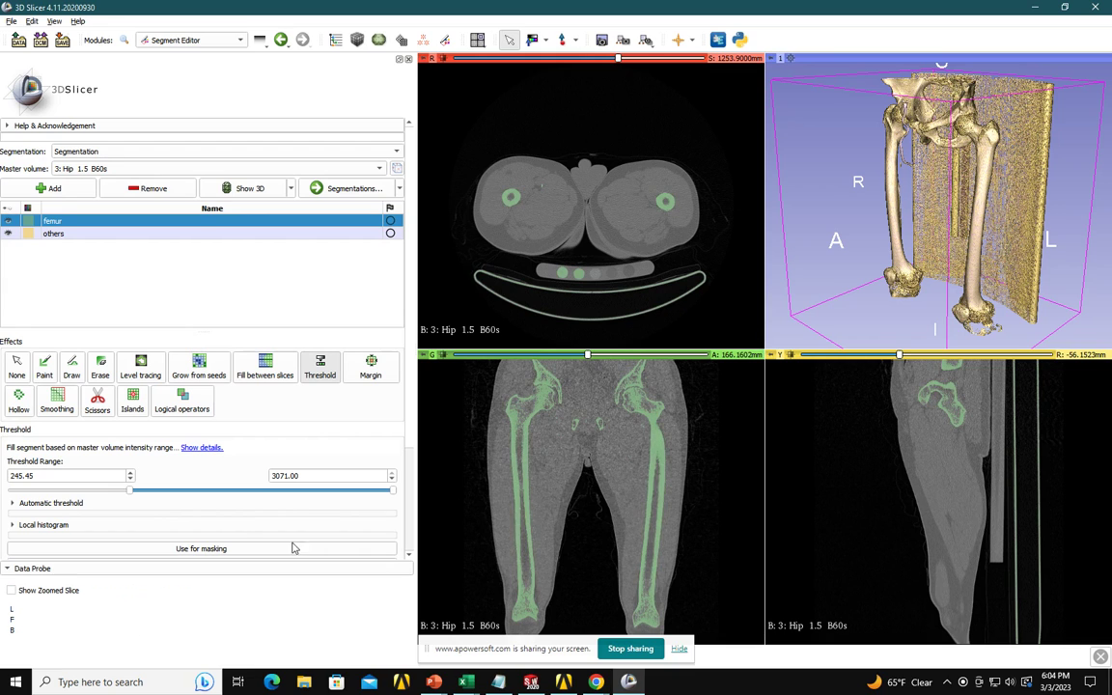
{"action": "scroll", "coordinate": [240, 526], "scroll_direction": "down", "scroll_amount": 2}
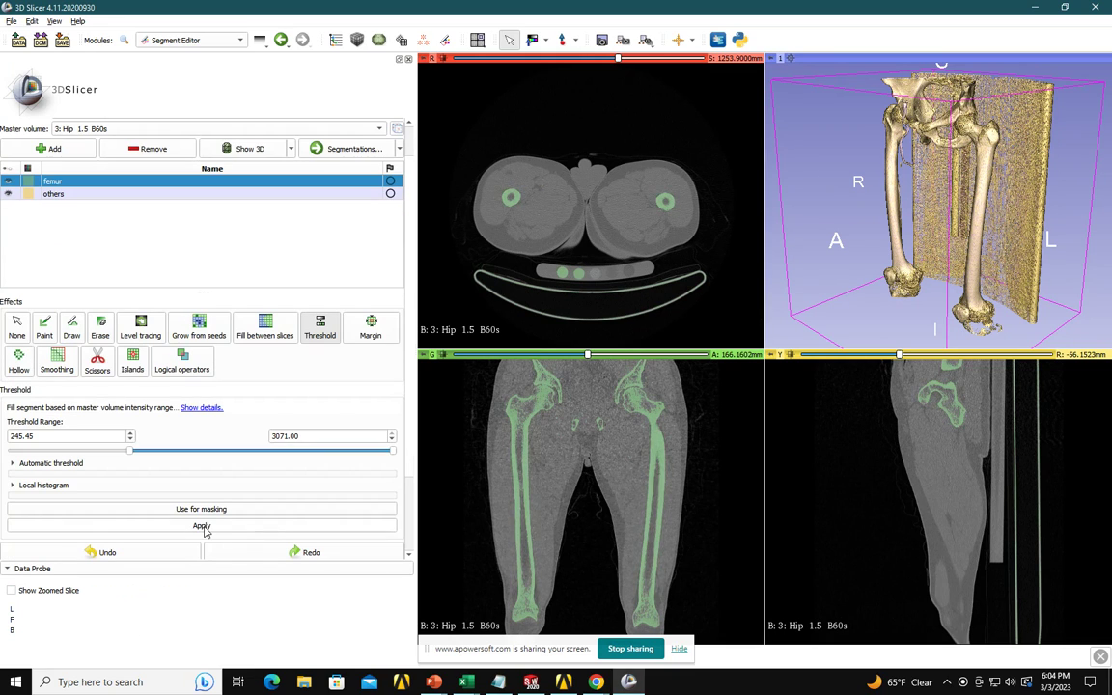
{"action": "left_click", "coordinate": [202, 526]}
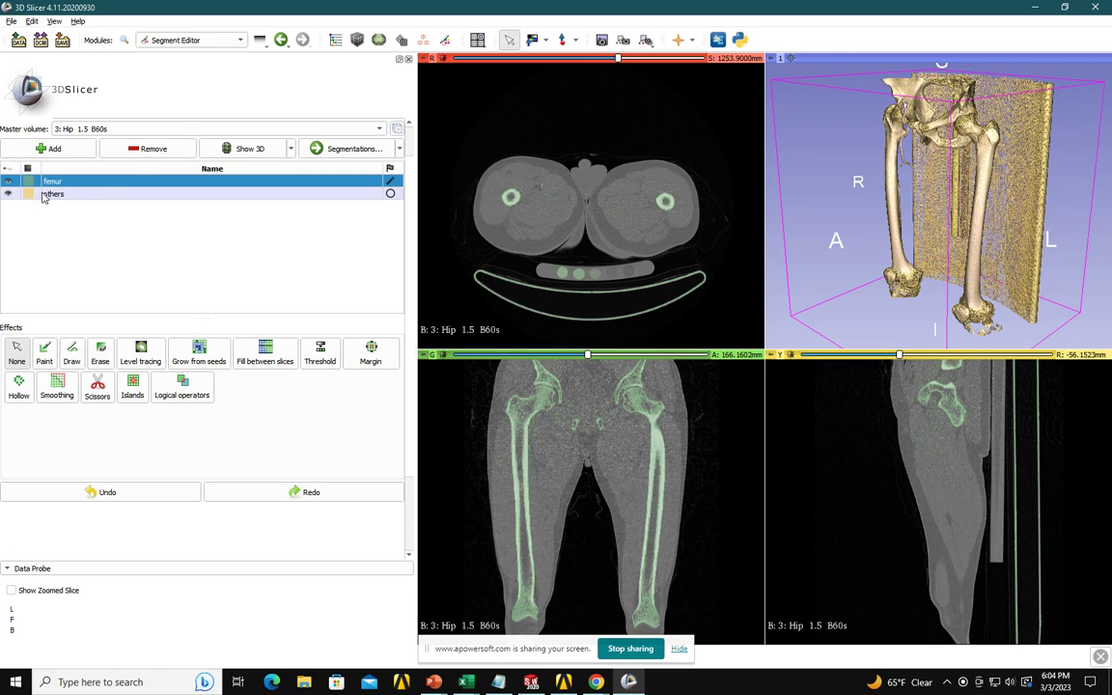
{"action": "left_click_drag", "start_coordinate": [807, 162], "coordinate": [807, 204]}
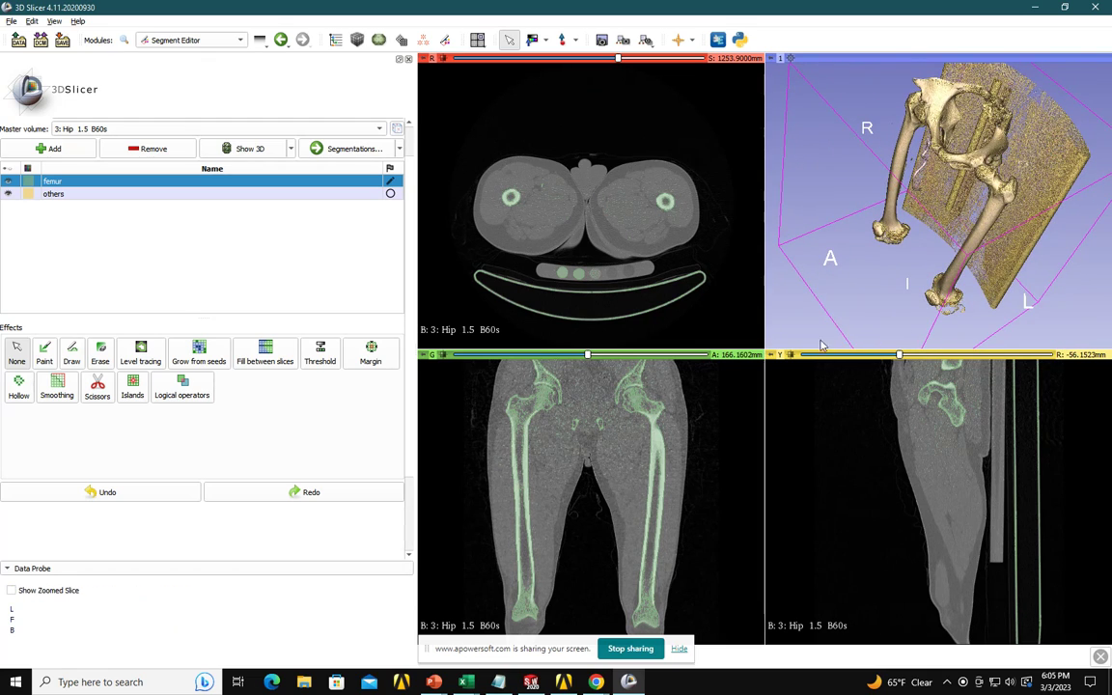
{"action": "left_click_drag", "start_coordinate": [750, 288], "coordinate": [816, 322]}
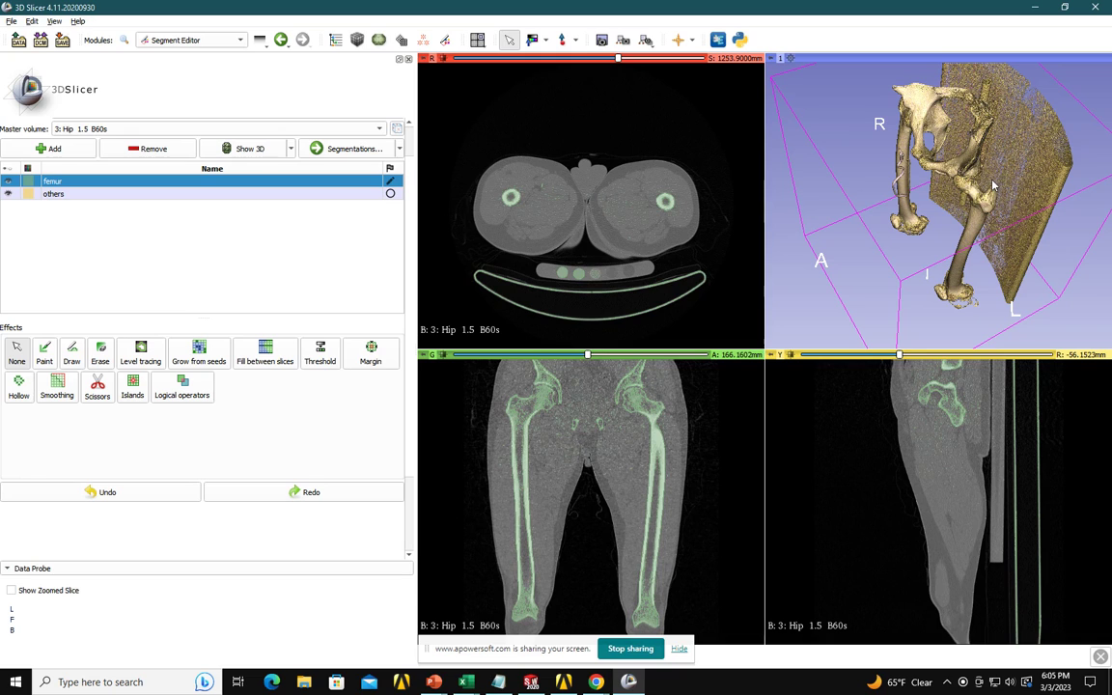
Step: Hide the hip scan's volume rendering, and return to the Segment Editor to show the segmentation in 3D
{"action": "left_click", "coordinate": [180, 43]}
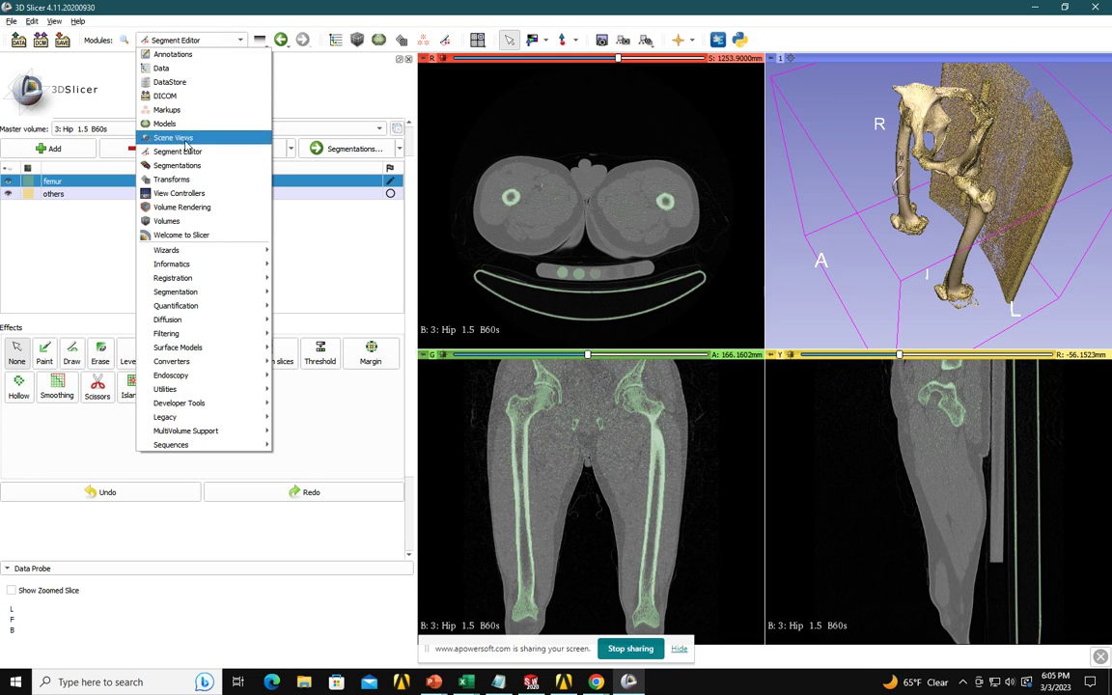
{"action": "left_click", "coordinate": [179, 207]}
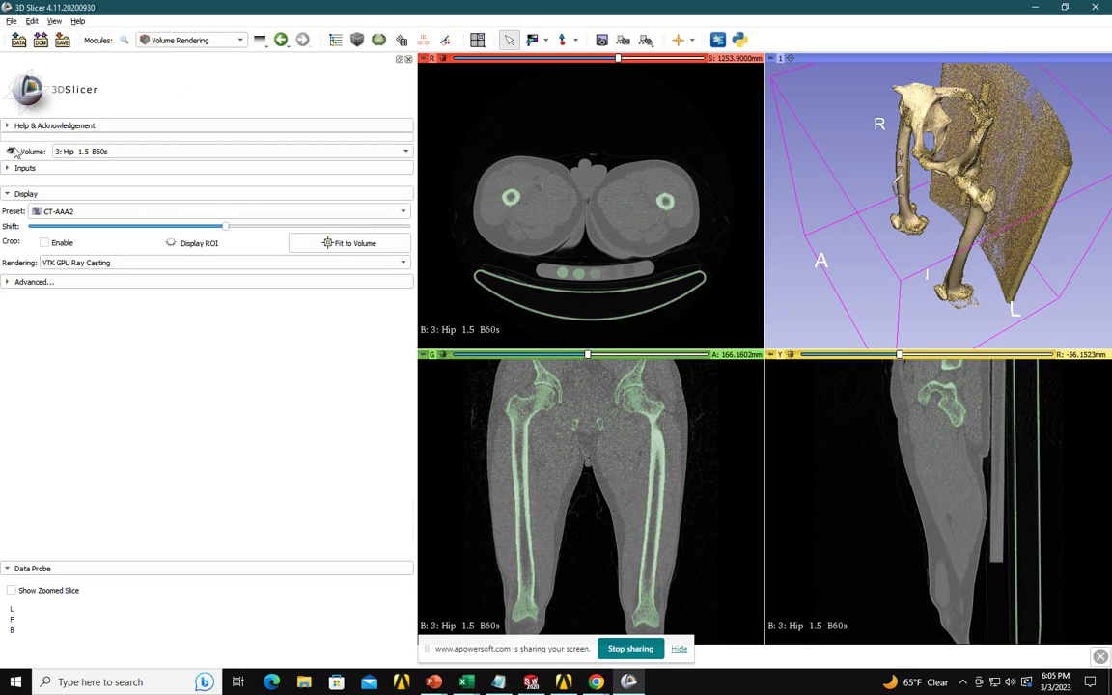
{"action": "left_click", "coordinate": [12, 152]}
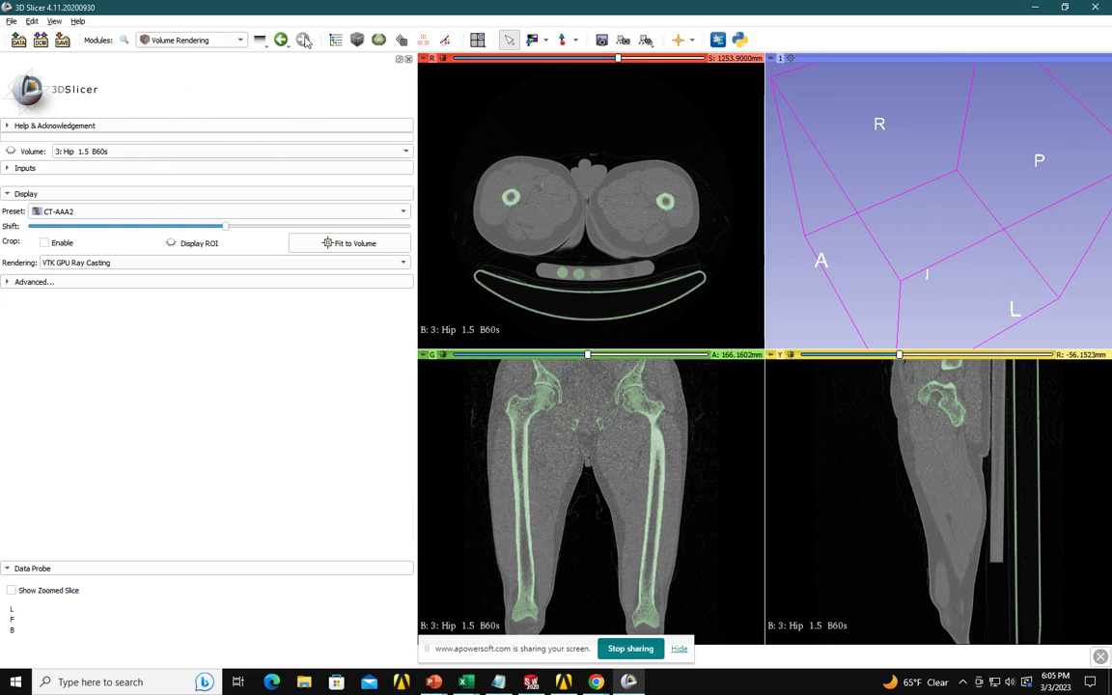
{"action": "left_click", "coordinate": [213, 39]}
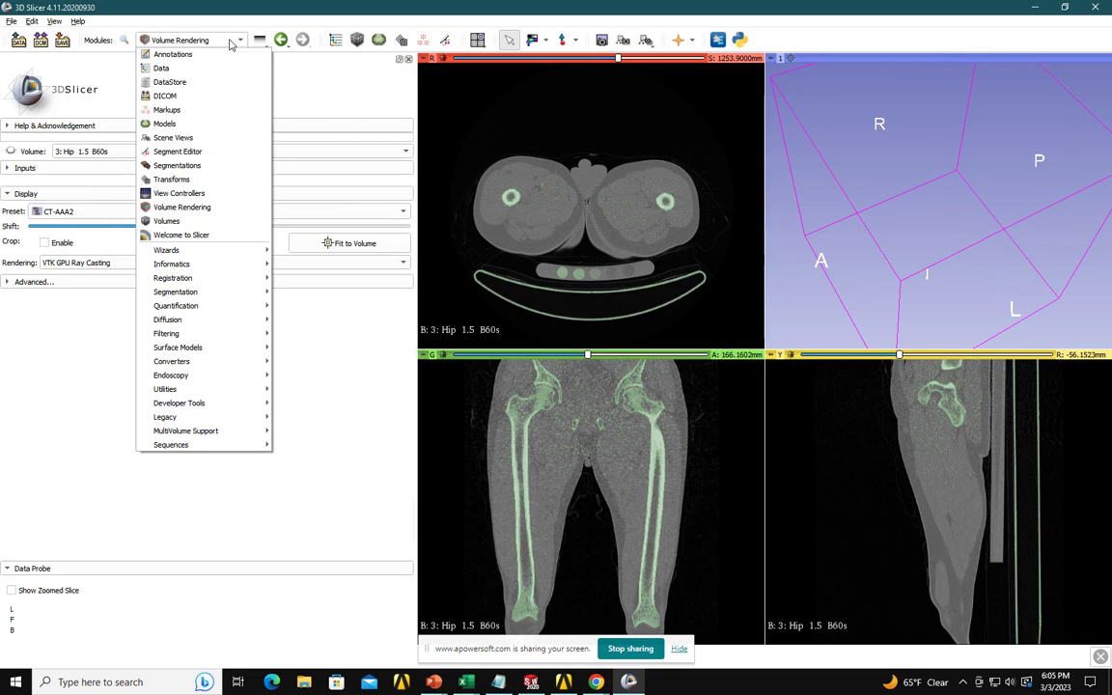
{"action": "left_click", "coordinate": [189, 154]}
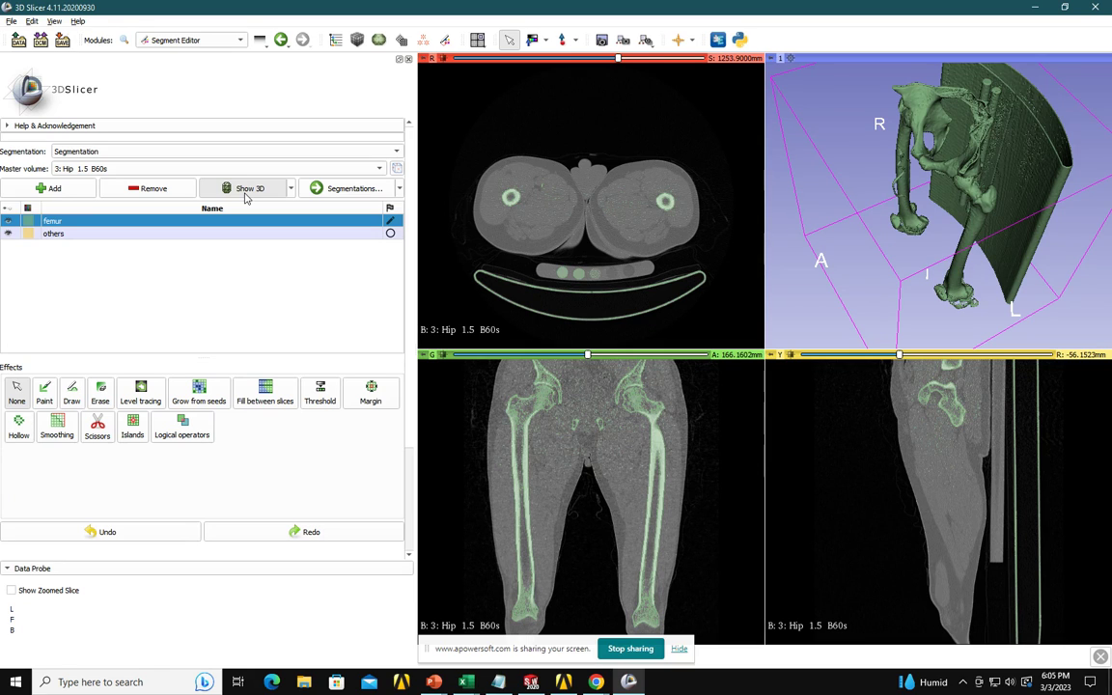
{"action": "left_click_drag", "start_coordinate": [798, 220], "coordinate": [893, 226]}
Step: Switch to the 3D only layout, and erase the scanner table and rods from the femur segment using free-form Scissors
{"action": "left_click", "coordinate": [319, 393]}
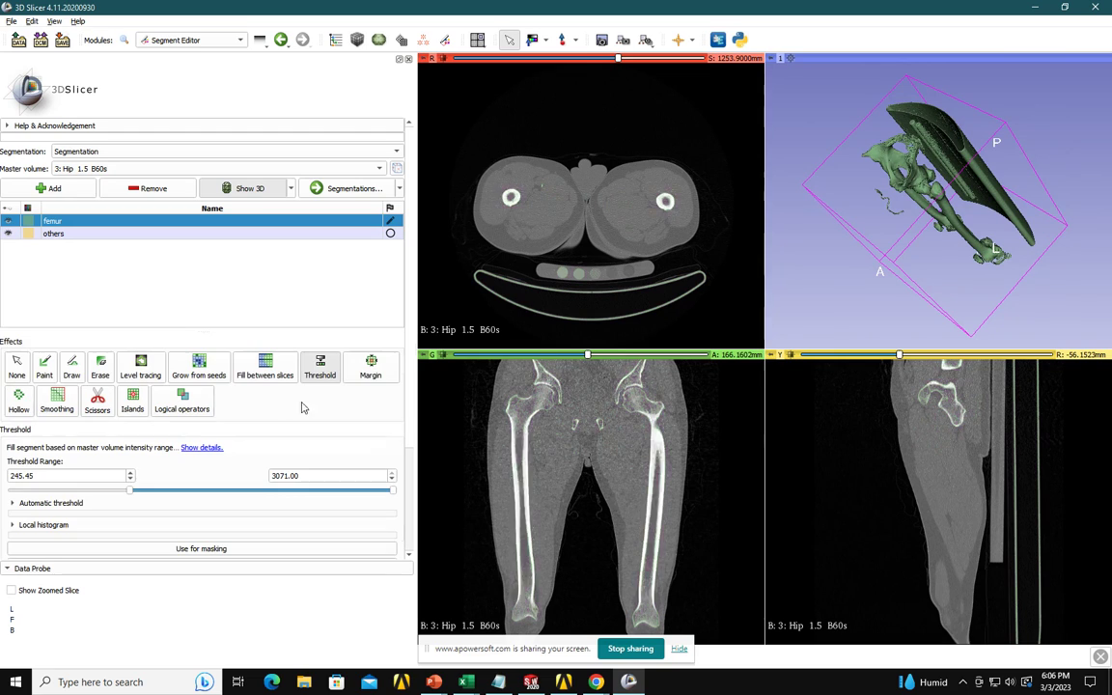
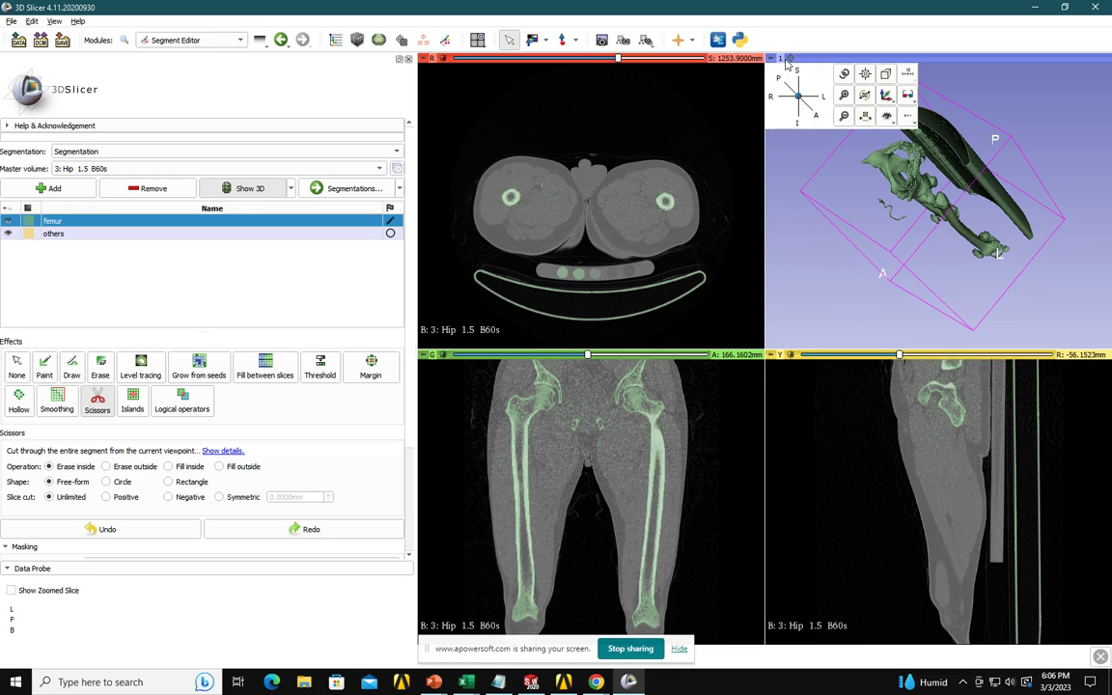
{"action": "left_click", "coordinate": [477, 39]}
{"action": "left_click", "coordinate": [497, 170]}
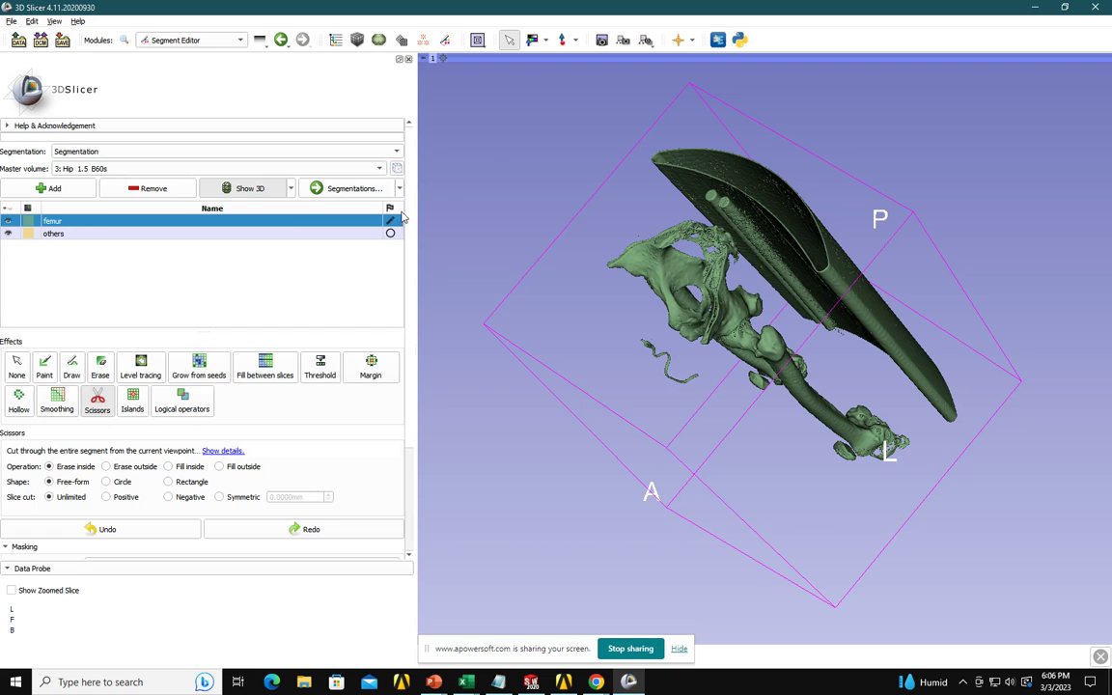
{"action": "key", "text": "Escape"}
{"action": "left_click_drag", "start_coordinate": [600, 291], "coordinate": [636, 353]}
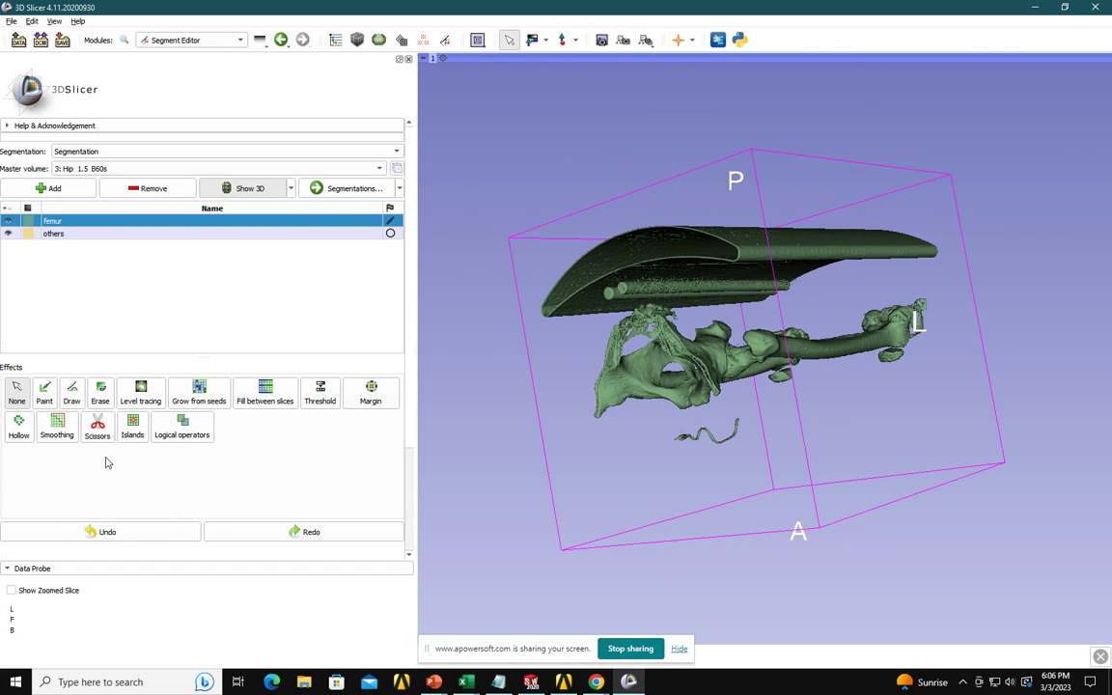
{"action": "left_click", "coordinate": [98, 425]}
{"action": "mouse_move", "coordinate": [576, 339]}
{"action": "left_mouse_down"}
{"action": "mouse_move", "coordinate": [543, 237]}
{"action": "mouse_move", "coordinate": [883, 211]}
{"action": "mouse_move", "coordinate": [914, 229]}
{"action": "mouse_move", "coordinate": [947, 279]}
{"action": "mouse_move", "coordinate": [934, 275]}
{"action": "mouse_move", "coordinate": [994, 280]}
{"action": "left_mouse_up"}
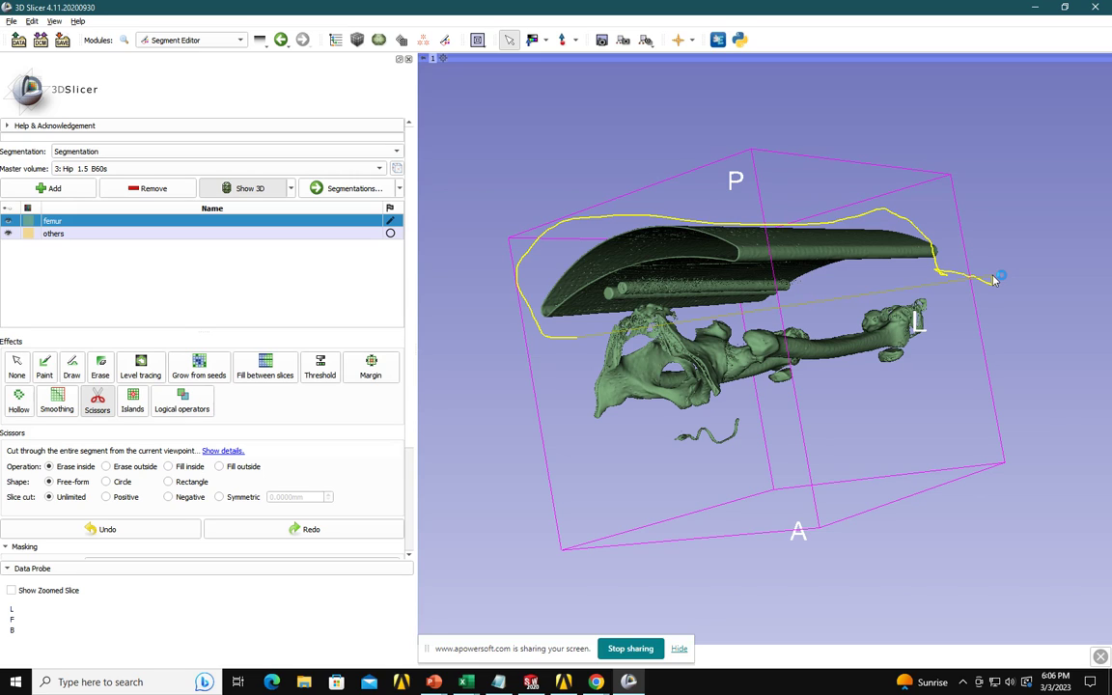
{"action": "left_click_drag", "start_coordinate": [996, 280], "coordinate": [991, 292]}
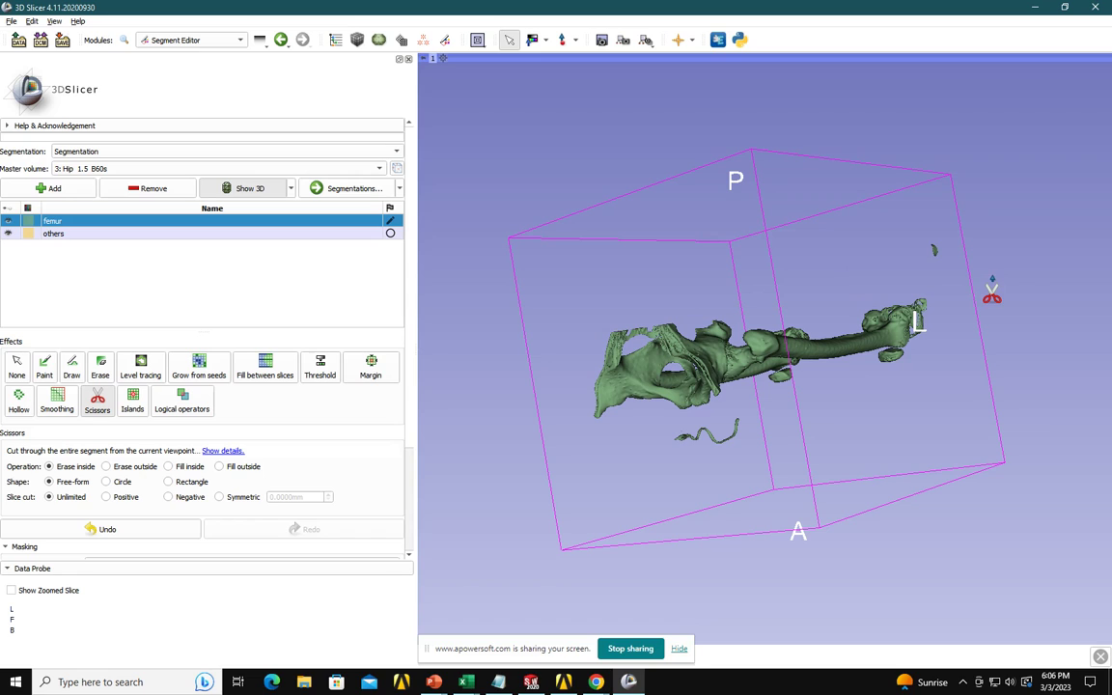
Step: Erase the leftover table fragment and the loose wire-like piece in front of the pelvis from the femur segment using Scissors
{"action": "mouse_move", "coordinate": [937, 233]}
{"action": "left_mouse_down"}
{"action": "mouse_move", "coordinate": [917, 253]}
{"action": "mouse_move", "coordinate": [956, 273]}
{"action": "mouse_move", "coordinate": [962, 253]}
{"action": "left_mouse_up"}
{"action": "mouse_move", "coordinate": [741, 413]}
{"action": "left_mouse_down"}
{"action": "mouse_move", "coordinate": [705, 432]}
{"action": "mouse_move", "coordinate": [679, 430]}
{"action": "mouse_move", "coordinate": [679, 445]}
{"action": "mouse_move", "coordinate": [706, 464]}
{"action": "mouse_move", "coordinate": [756, 464]}
{"action": "left_mouse_up"}
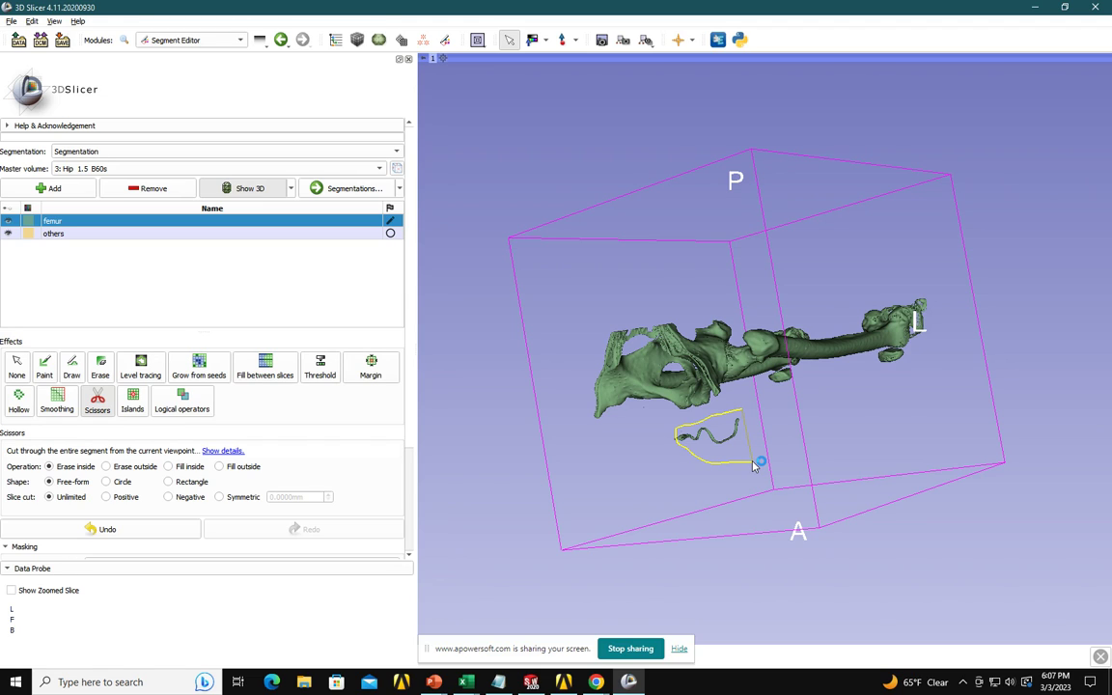
{"action": "left_click_drag", "start_coordinate": [755, 465], "coordinate": [752, 469]}
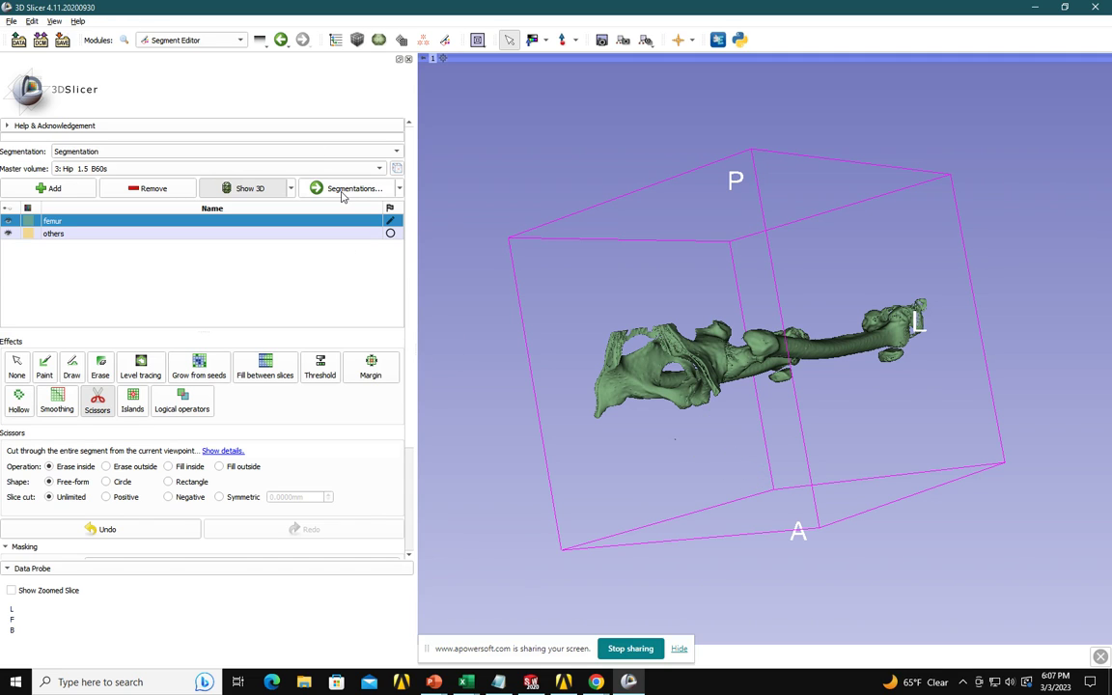
{"action": "key", "text": "Escape"}
Step: Erase the pelvis between the two hip joints from the femur segment with a free-form Scissors cut around it
{"action": "left_click_drag", "start_coordinate": [436, 327], "coordinate": [864, 218]}
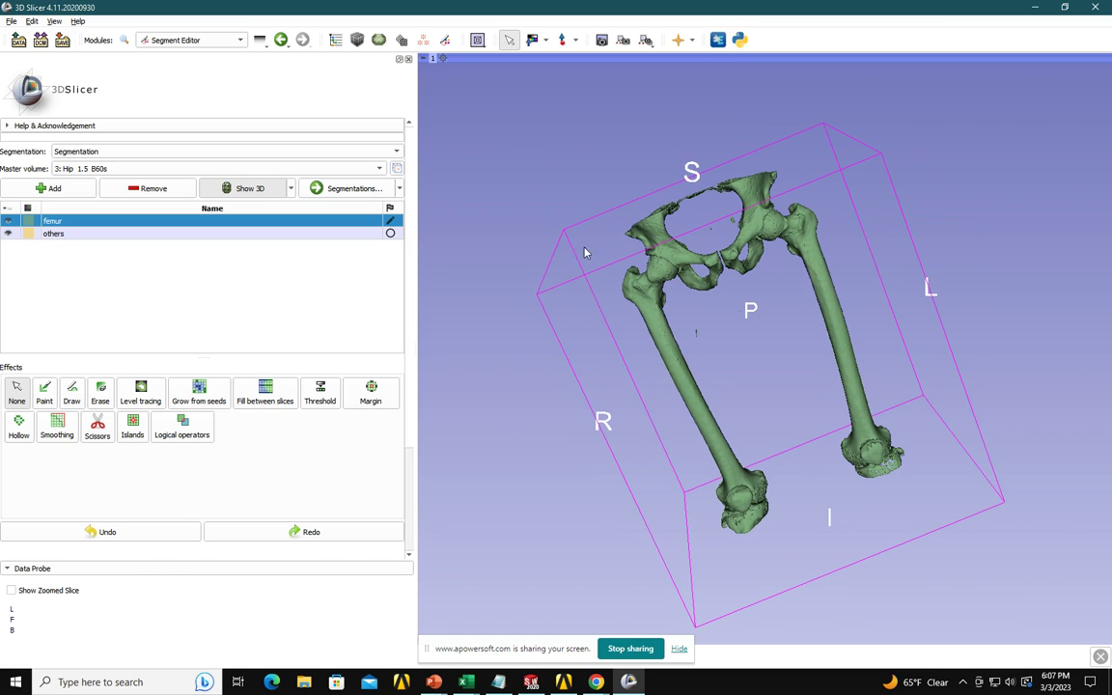
{"action": "scroll", "coordinate": [595, 241], "scroll_direction": "up", "scroll_amount": 3}
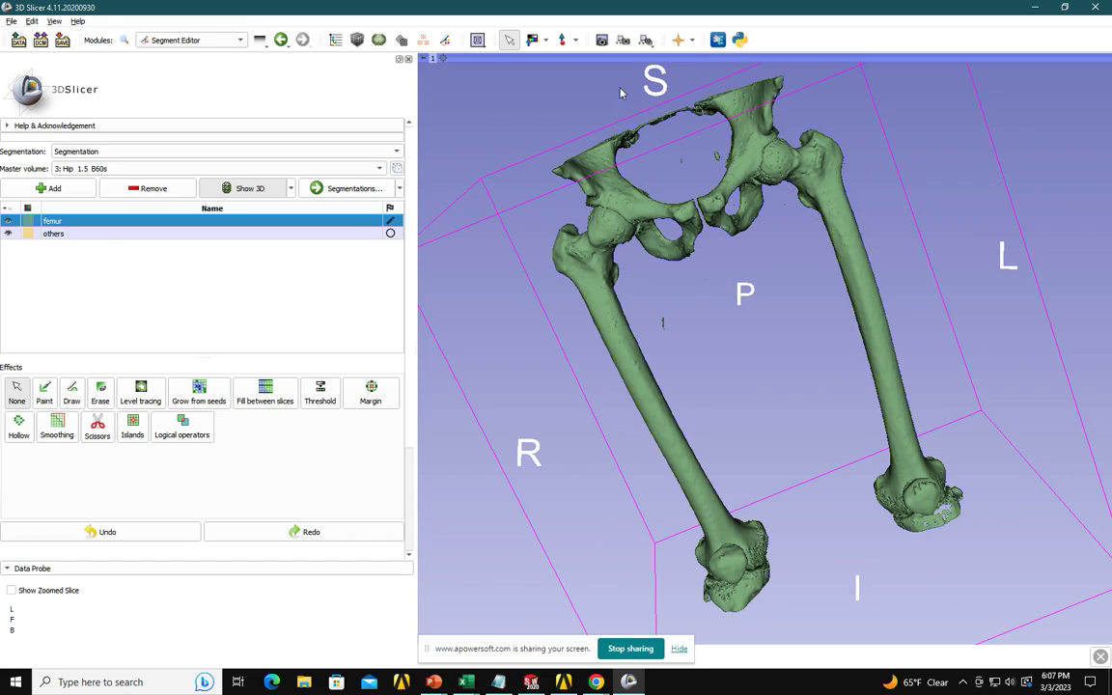
{"action": "left_click", "coordinate": [97, 425]}
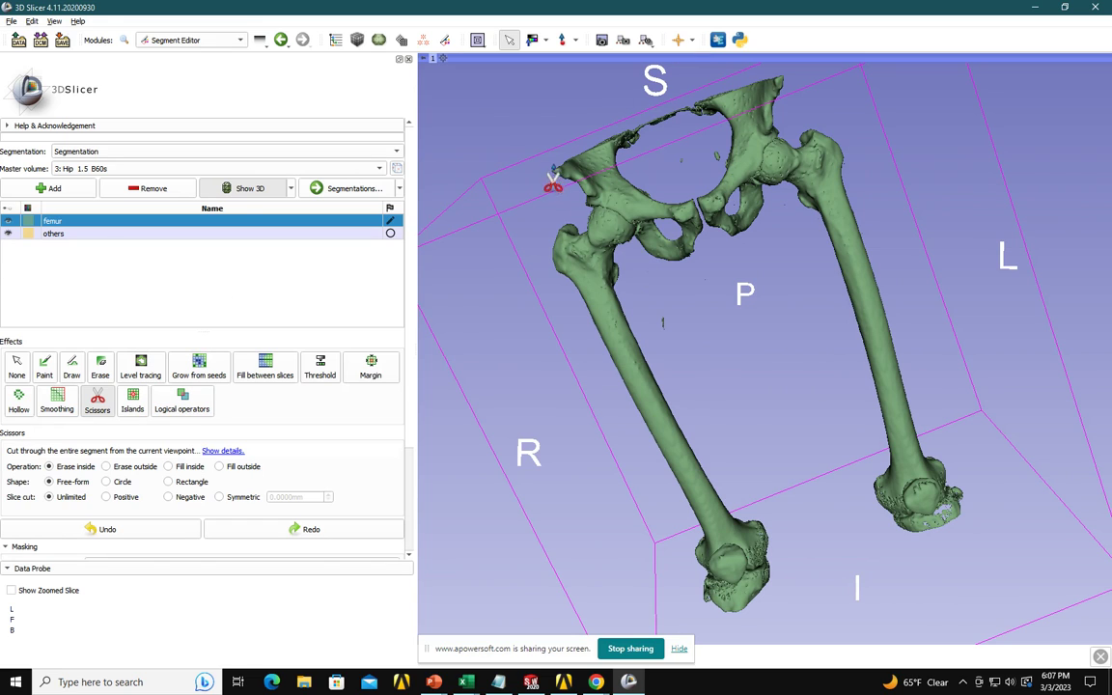
{"action": "mouse_move", "coordinate": [585, 214]}
{"action": "left_mouse_down"}
{"action": "mouse_move", "coordinate": [636, 212]}
{"action": "mouse_move", "coordinate": [643, 270]}
{"action": "mouse_move", "coordinate": [643, 259]}
{"action": "mouse_move", "coordinate": [685, 270]}
{"action": "mouse_move", "coordinate": [745, 246]}
{"action": "mouse_move", "coordinate": [775, 214]}
{"action": "mouse_move", "coordinate": [727, 162]}
{"action": "mouse_move", "coordinate": [756, 127]}
{"action": "mouse_move", "coordinate": [819, 107]}
{"action": "mouse_move", "coordinate": [784, 82]}
{"action": "mouse_move", "coordinate": [707, 68]}
{"action": "mouse_move", "coordinate": [632, 71]}
{"action": "mouse_move", "coordinate": [499, 151]}
{"action": "left_mouse_up"}
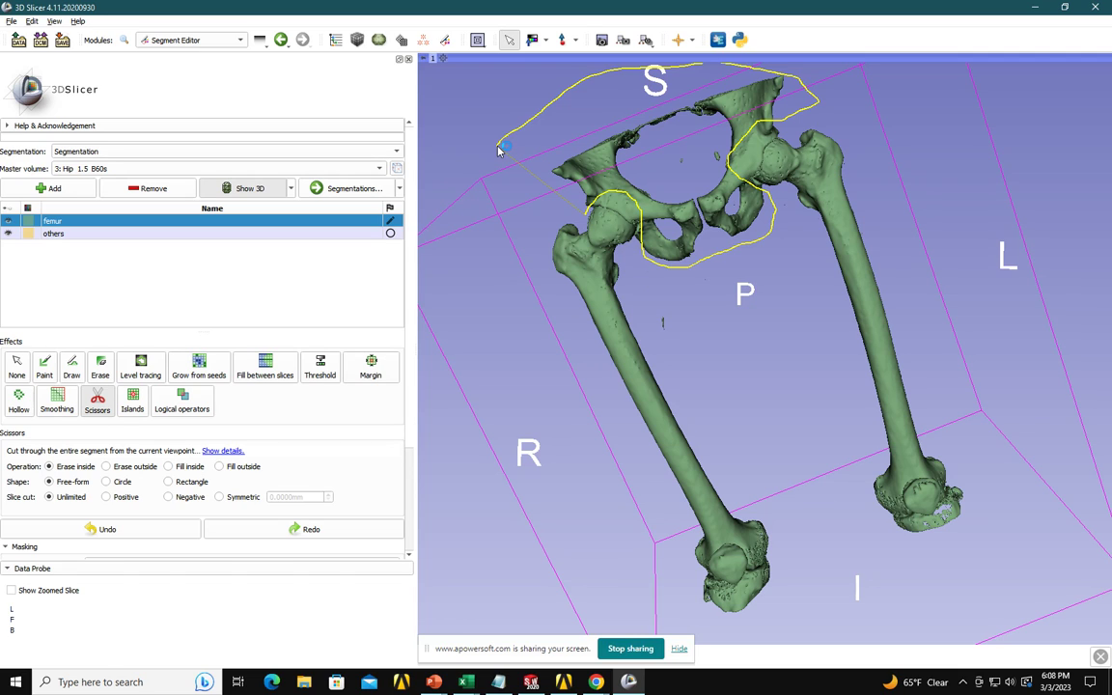
{"action": "left_click_drag", "start_coordinate": [499, 149], "coordinate": [500, 151]}
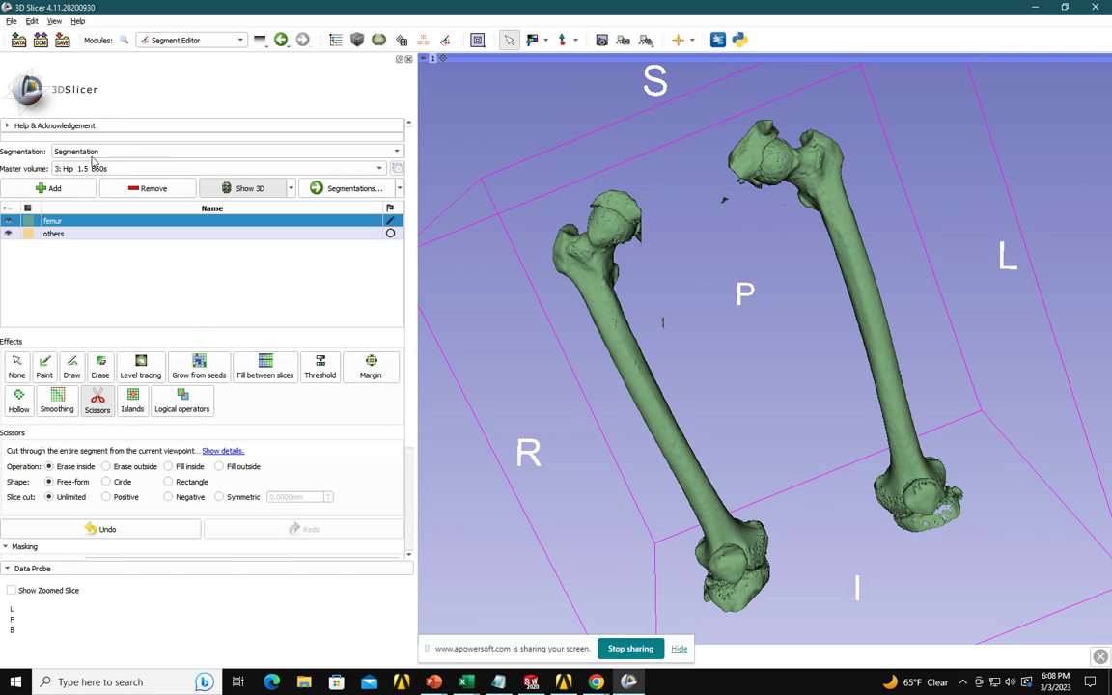
{"action": "left_click", "coordinate": [17, 369]}
Step: Erase the remaining hip socket bone and nearby fragment around the left femoral head using free-form Scissors
{"action": "left_click_drag", "start_coordinate": [550, 385], "coordinate": [601, 218]}
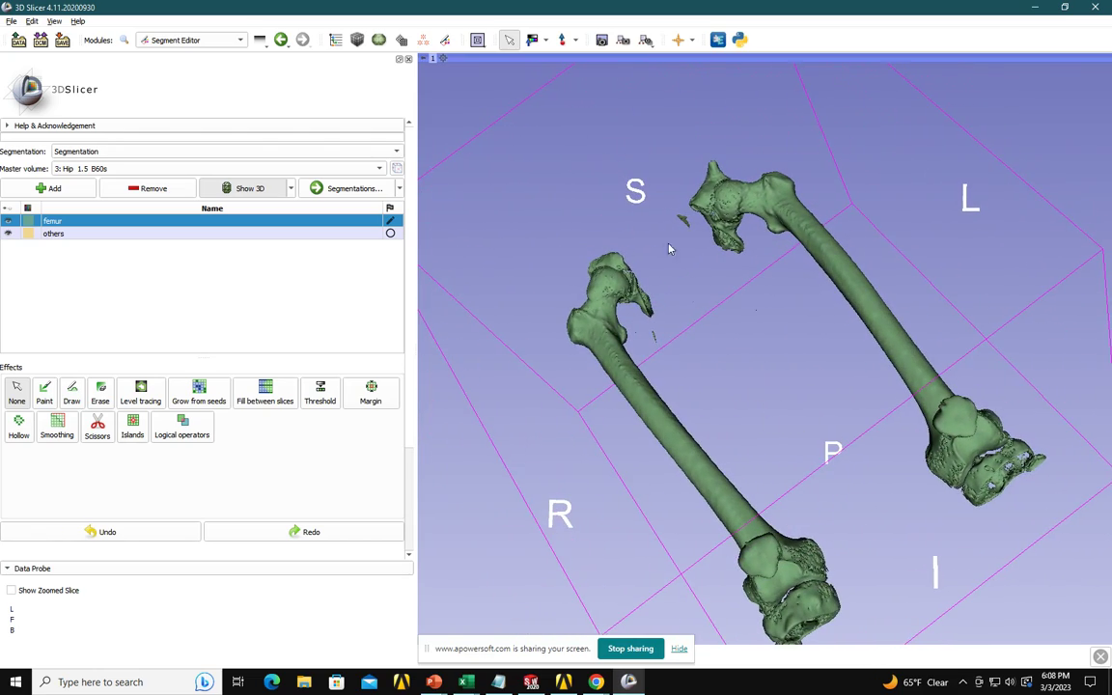
{"action": "left_click", "coordinate": [98, 428]}
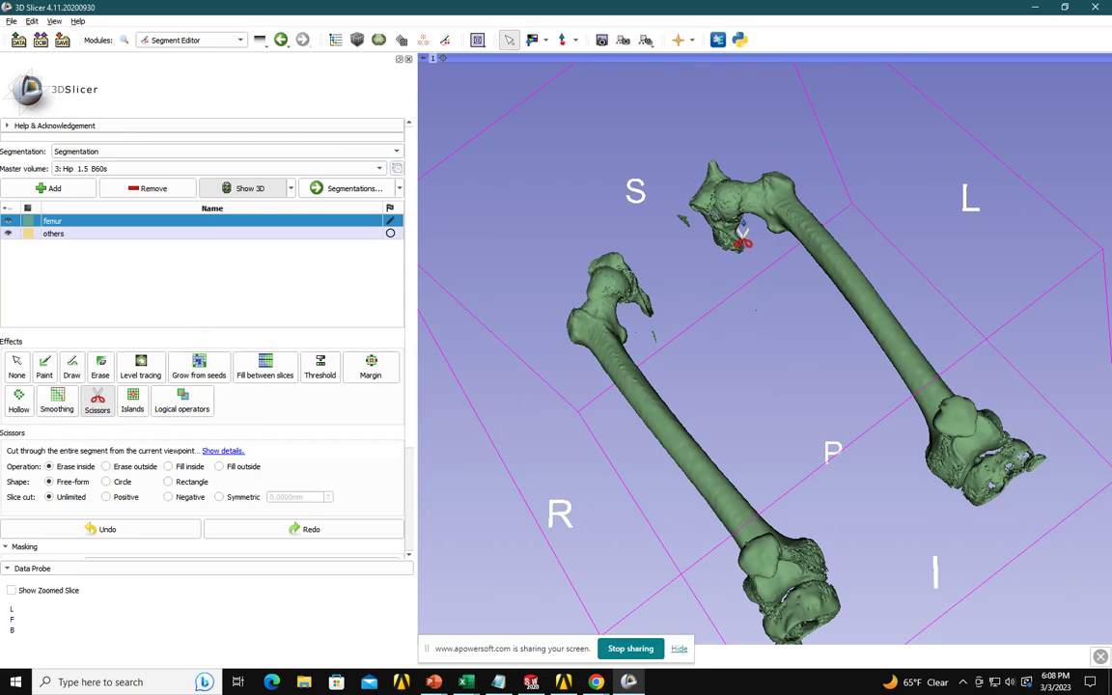
{"action": "mouse_move", "coordinate": [731, 241]}
{"action": "left_mouse_down"}
{"action": "mouse_move", "coordinate": [718, 172]}
{"action": "mouse_move", "coordinate": [676, 161]}
{"action": "mouse_move", "coordinate": [656, 194]}
{"action": "mouse_move", "coordinate": [668, 252]}
{"action": "mouse_move", "coordinate": [759, 272]}
{"action": "left_mouse_up"}
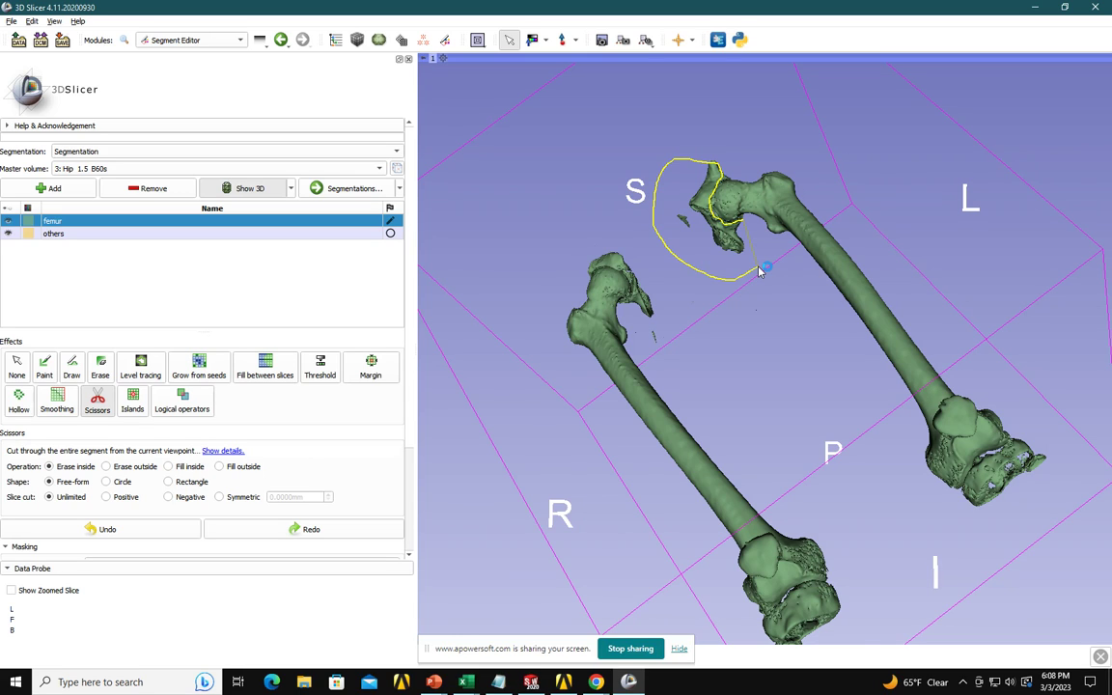
{"action": "left_click_drag", "start_coordinate": [759, 271], "coordinate": [757, 277]}
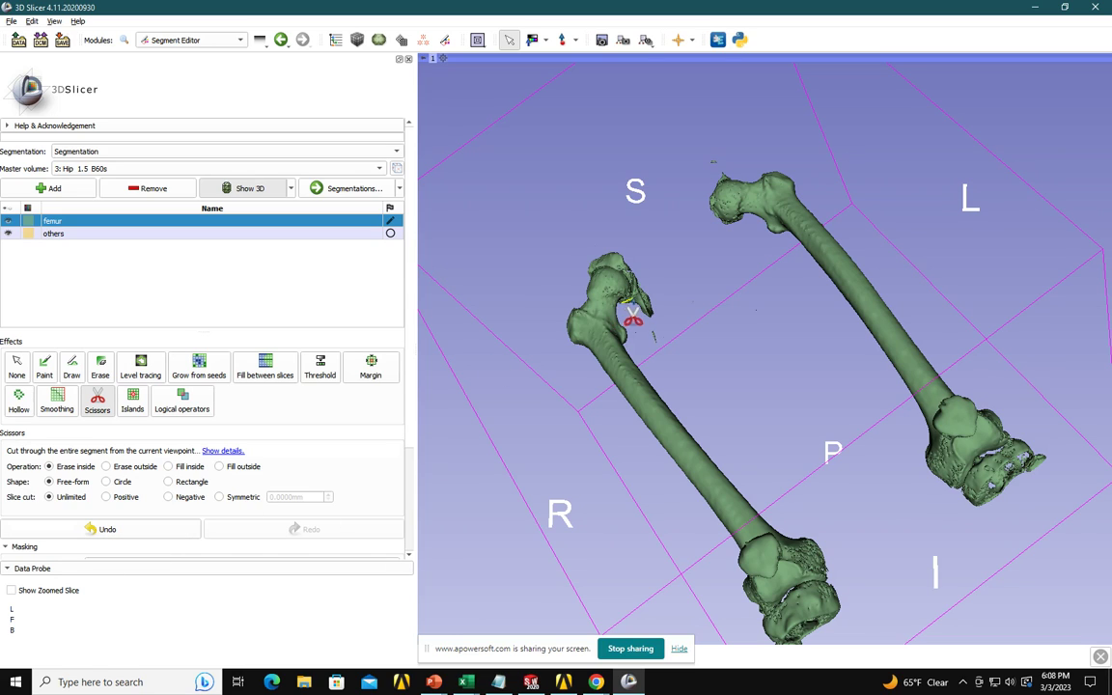
Step: Erase the remaining hip socket bone around the right femoral head and the tibia piece below the right femur using Scissors
{"action": "mouse_move", "coordinate": [638, 303]}
{"action": "left_mouse_down"}
{"action": "mouse_move", "coordinate": [585, 276]}
{"action": "mouse_move", "coordinate": [589, 262]}
{"action": "mouse_move", "coordinate": [684, 276]}
{"action": "mouse_move", "coordinate": [687, 311]}
{"action": "mouse_move", "coordinate": [658, 351]}
{"action": "left_mouse_up"}
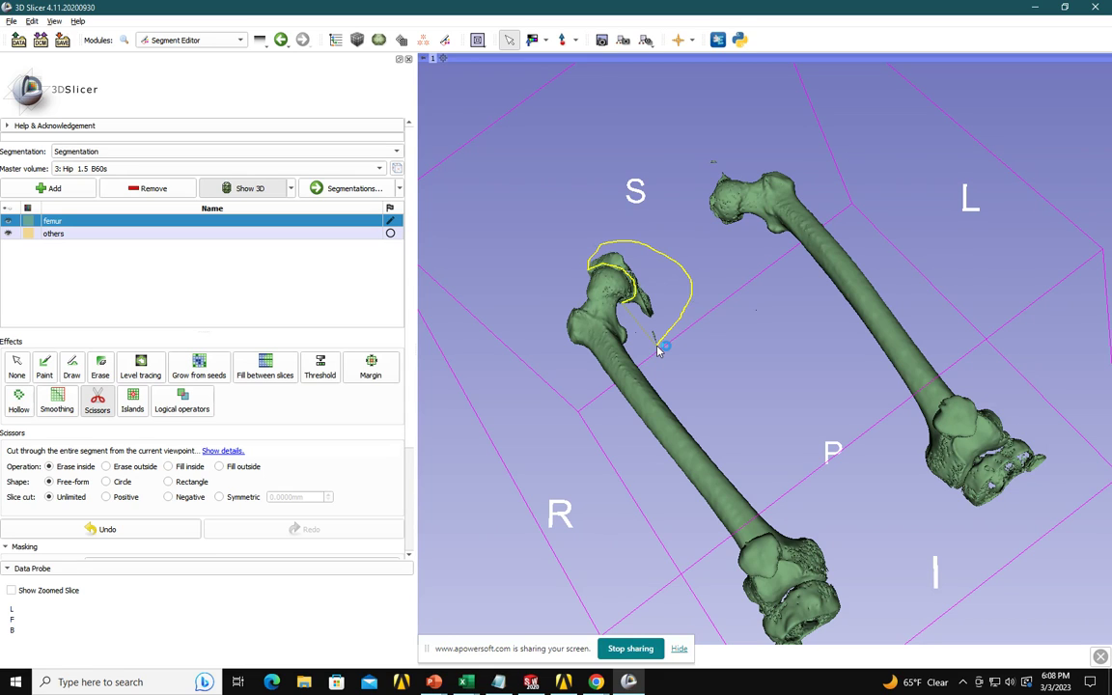
{"action": "left_click_drag", "start_coordinate": [657, 351], "coordinate": [653, 363]}
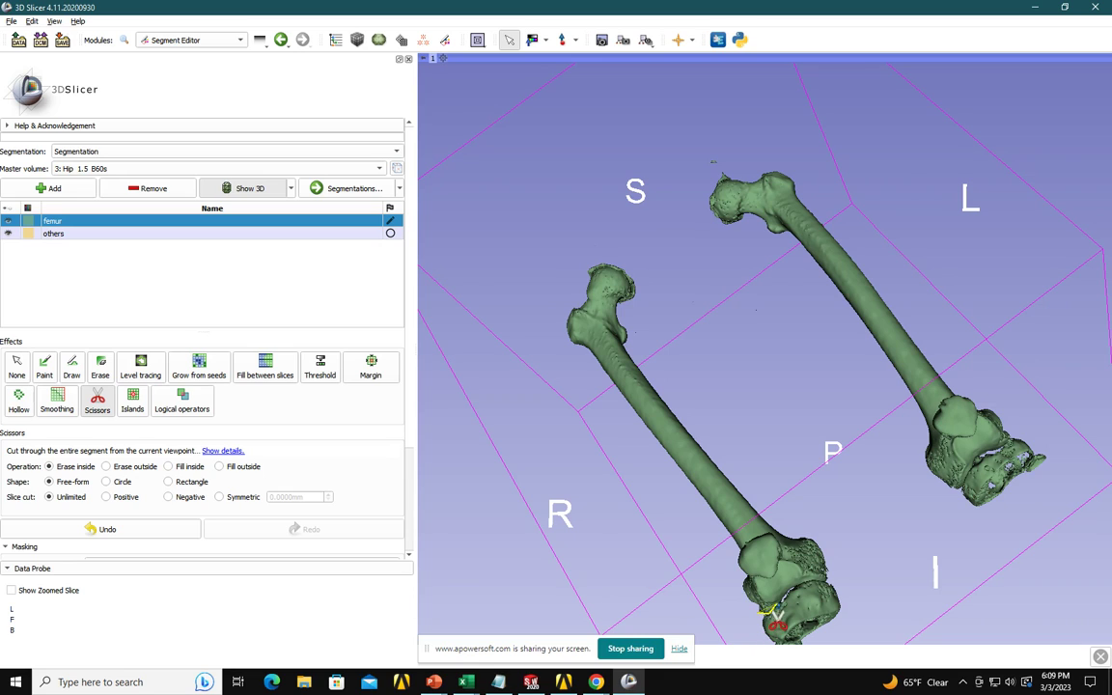
{"action": "mouse_move", "coordinate": [762, 610]}
{"action": "left_mouse_down"}
{"action": "mouse_move", "coordinate": [807, 582]}
{"action": "mouse_move", "coordinate": [827, 582]}
{"action": "mouse_move", "coordinate": [842, 608]}
{"action": "mouse_move", "coordinate": [820, 656]}
{"action": "mouse_move", "coordinate": [780, 681]}
{"action": "mouse_move", "coordinate": [786, 666]}
{"action": "left_mouse_up"}
{"action": "left_click_drag", "start_coordinate": [784, 668], "coordinate": [784, 666]}
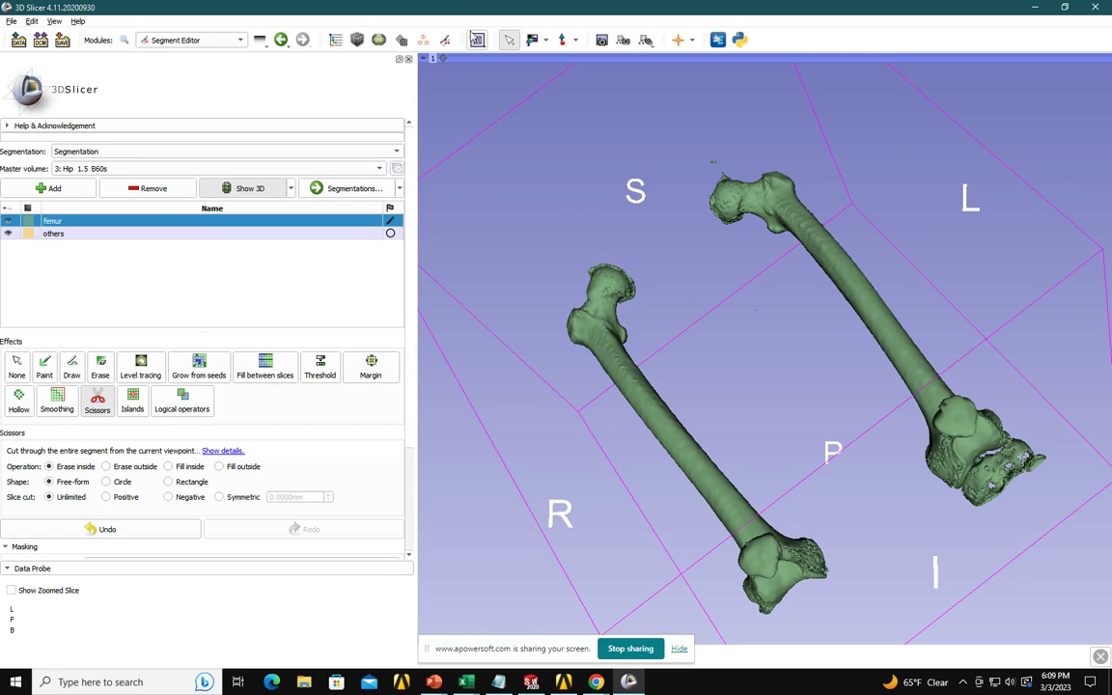
Step: Return to the Four-Up layout and examine the femur segment's coverage of the femoral heads and hip sockets in coronal and axial slices
{"action": "left_click", "coordinate": [477, 39]}
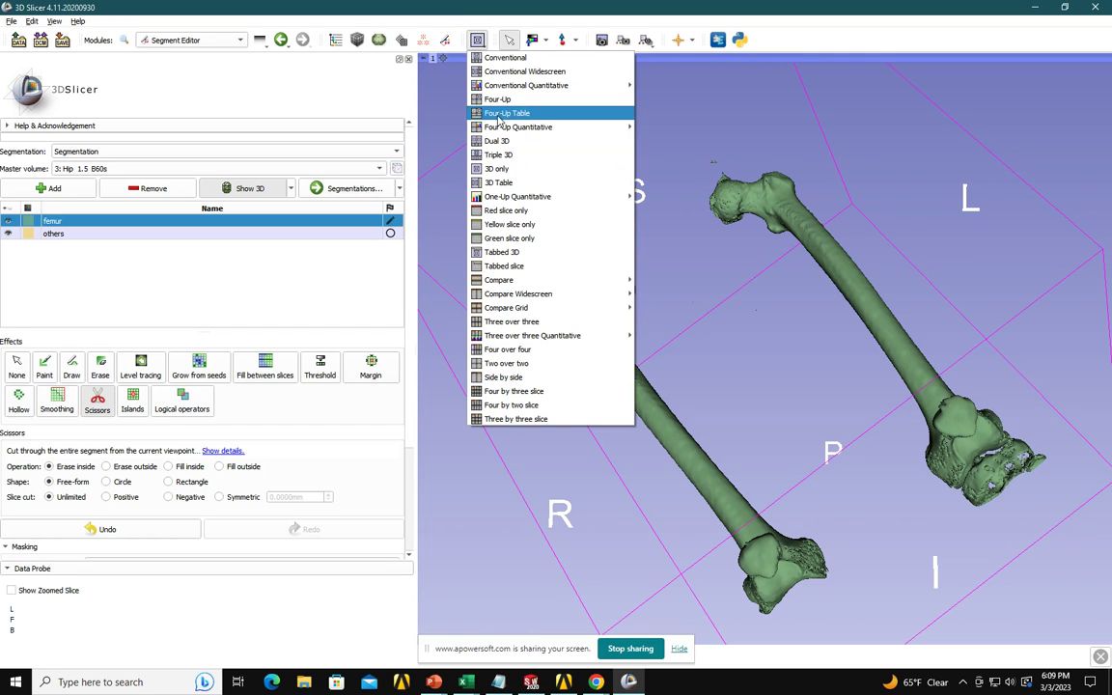
{"action": "left_click", "coordinate": [498, 101]}
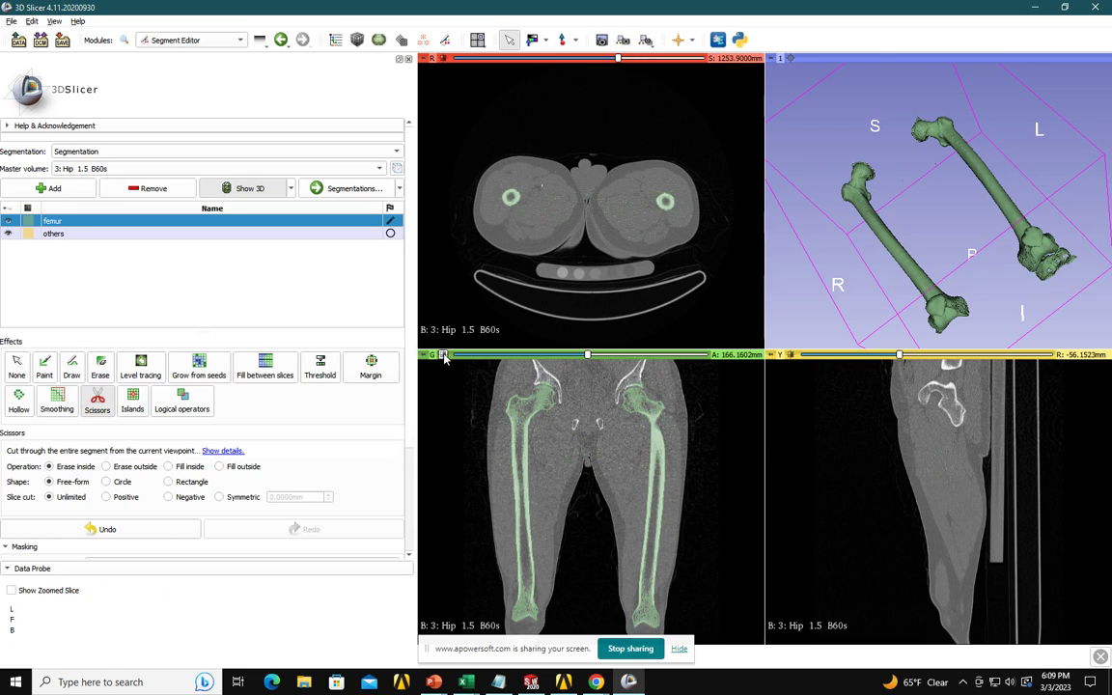
{"action": "scroll", "coordinate": [473, 405], "scroll_direction": "down", "scroll_amount": 10}
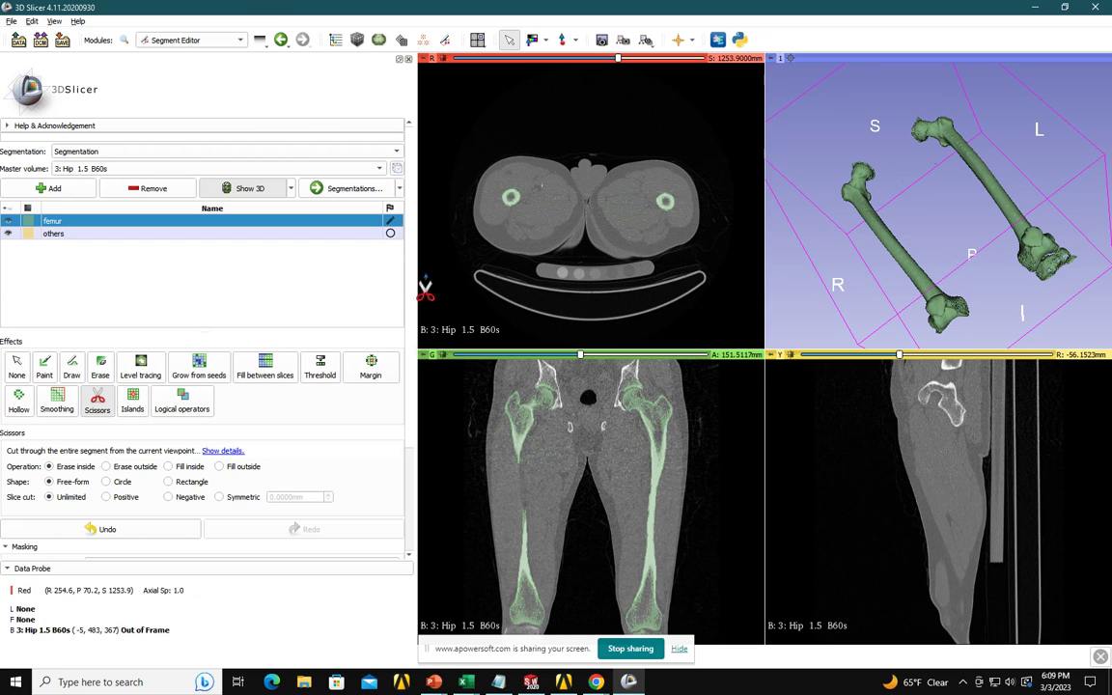
{"action": "left_click", "coordinate": [476, 40]}
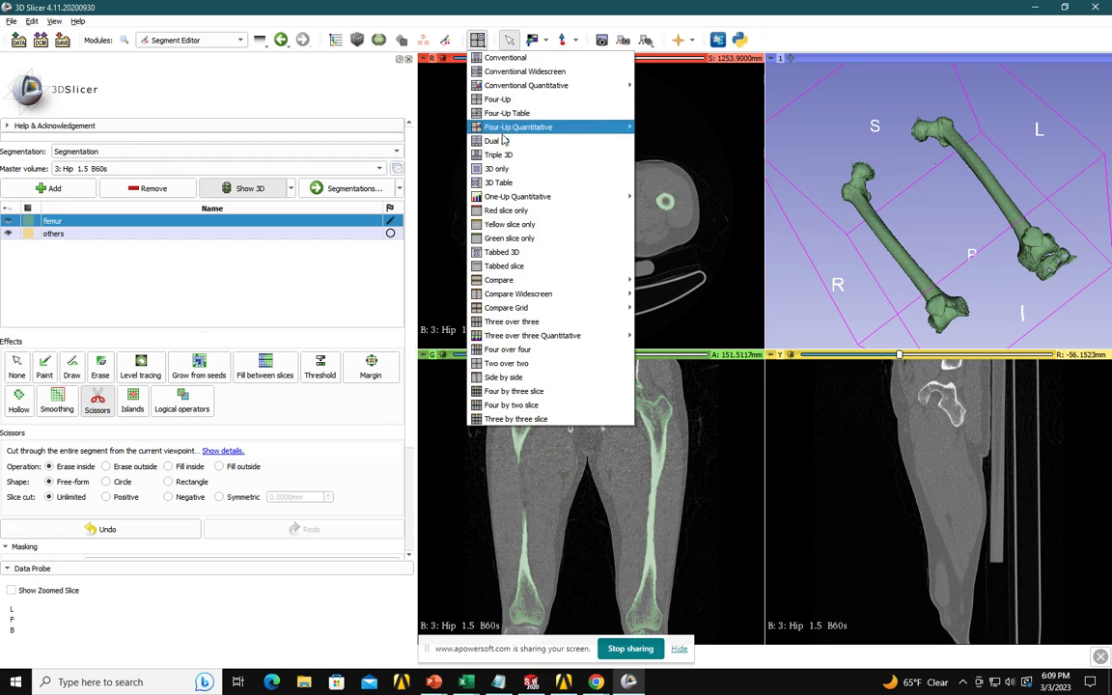
{"action": "mouse_move", "coordinate": [511, 127]}
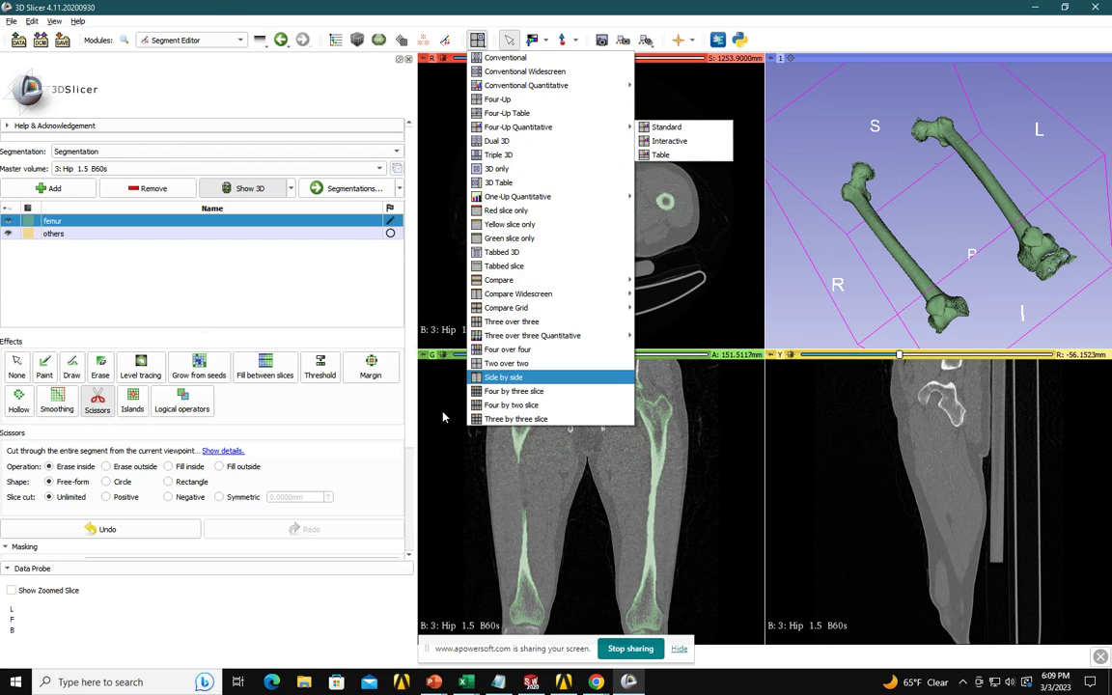
{"action": "left_click", "coordinate": [396, 361]}
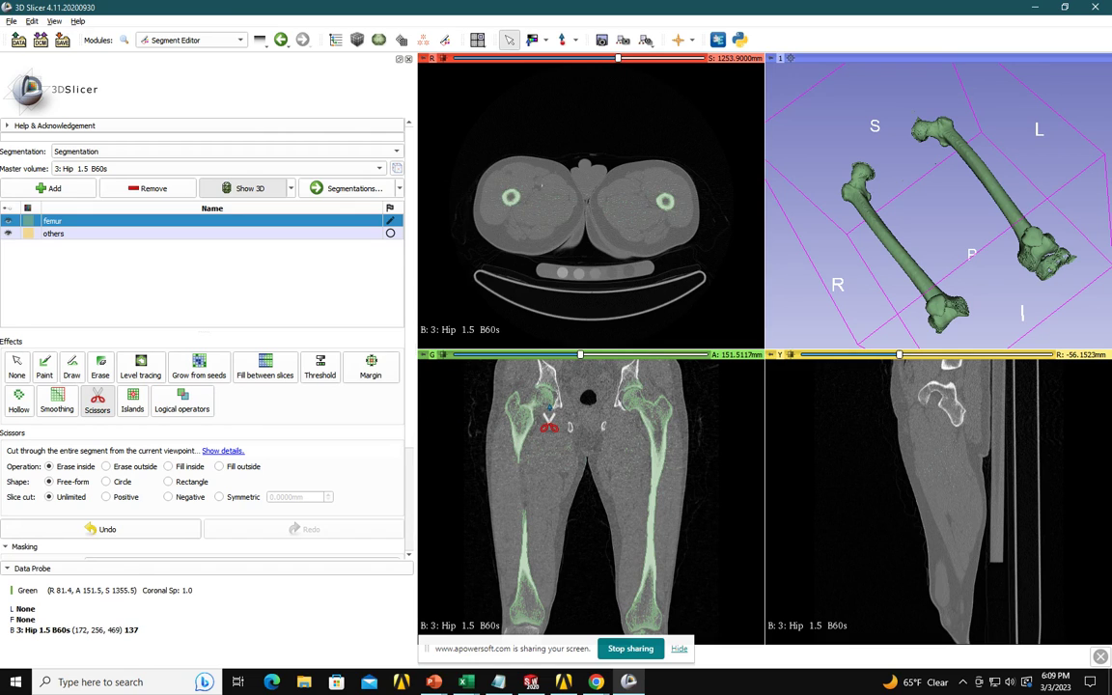
{"action": "key", "text": "ctrl+z"}
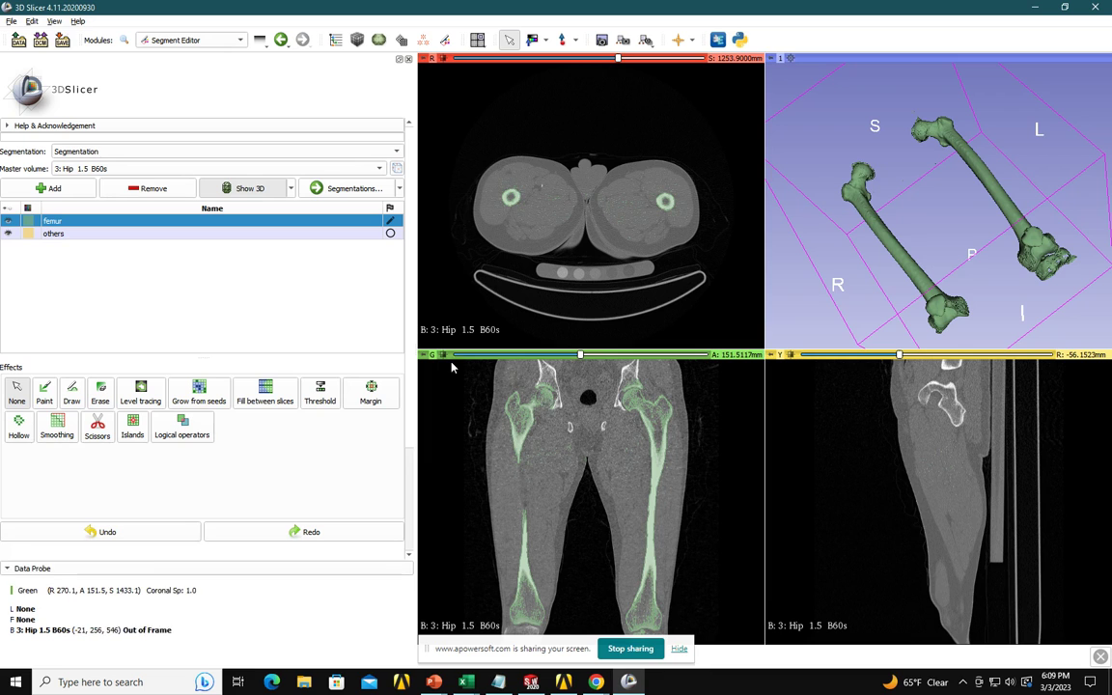
{"action": "scroll", "coordinate": [552, 384], "scroll_direction": "down", "scroll_amount": 3}
{"action": "scroll", "coordinate": [552, 384], "scroll_direction": "up", "scroll_amount": 12}
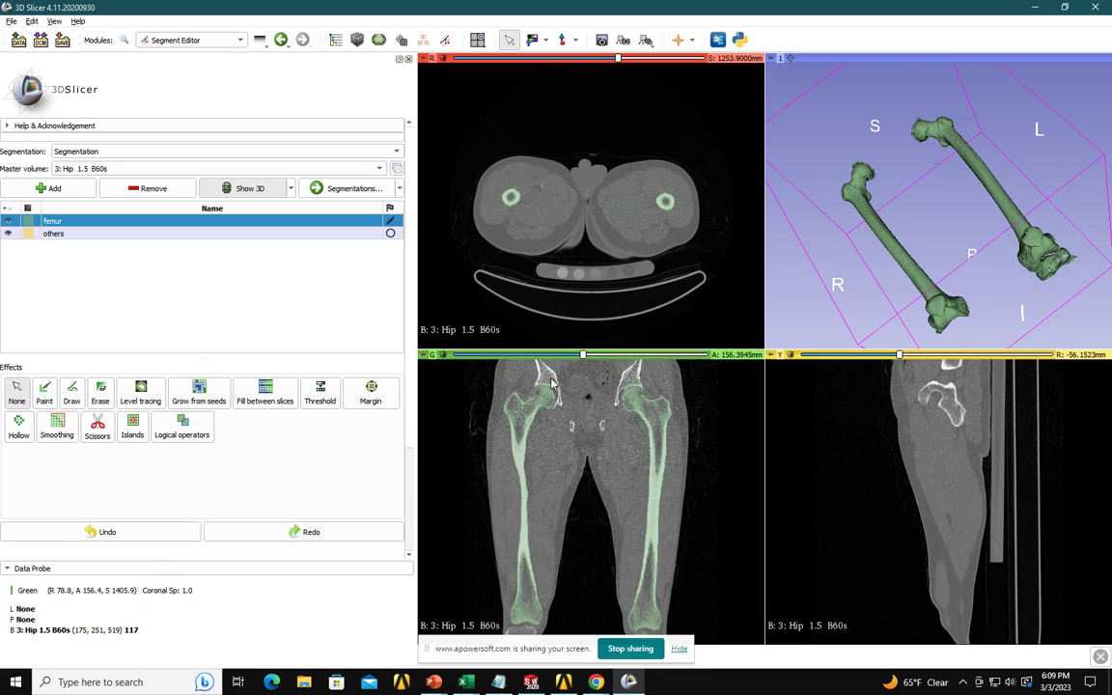
{"action": "left_click_drag", "start_coordinate": [619, 58], "coordinate": [675, 109]}
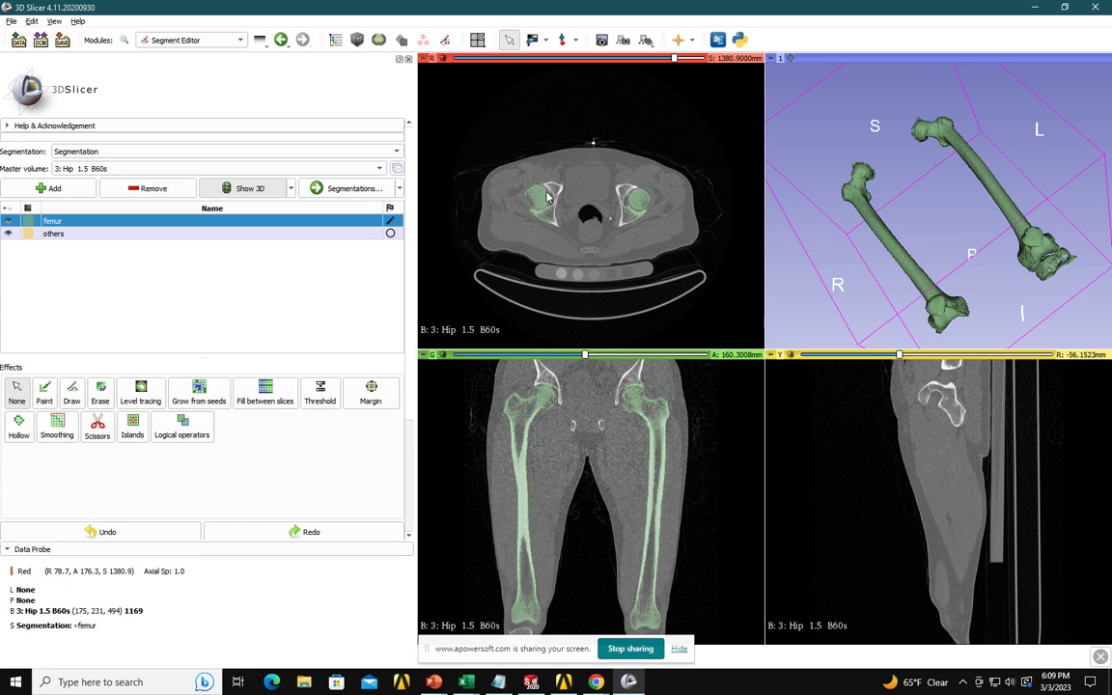
{"action": "scroll", "coordinate": [540, 203], "scroll_direction": "up", "scroll_amount": 12}
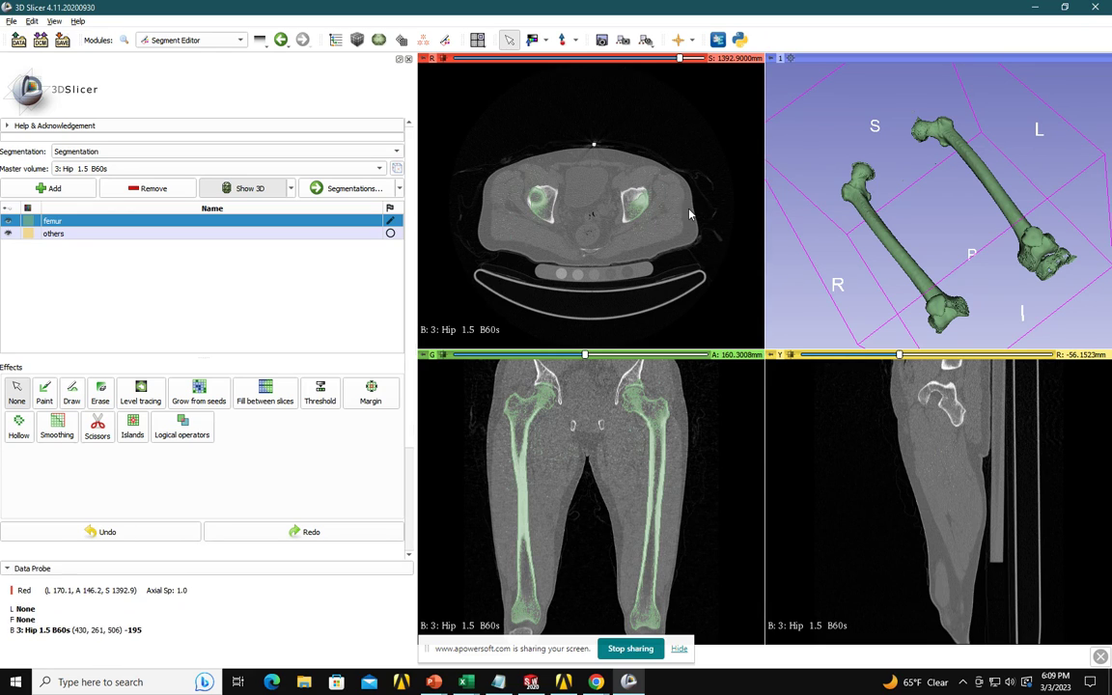
Step: Erase the leftover socket bone around both hip joints from the femur segment in the S 1392.9 mm axial slice using the 3% Erase brush
{"action": "left_click", "coordinate": [100, 394]}
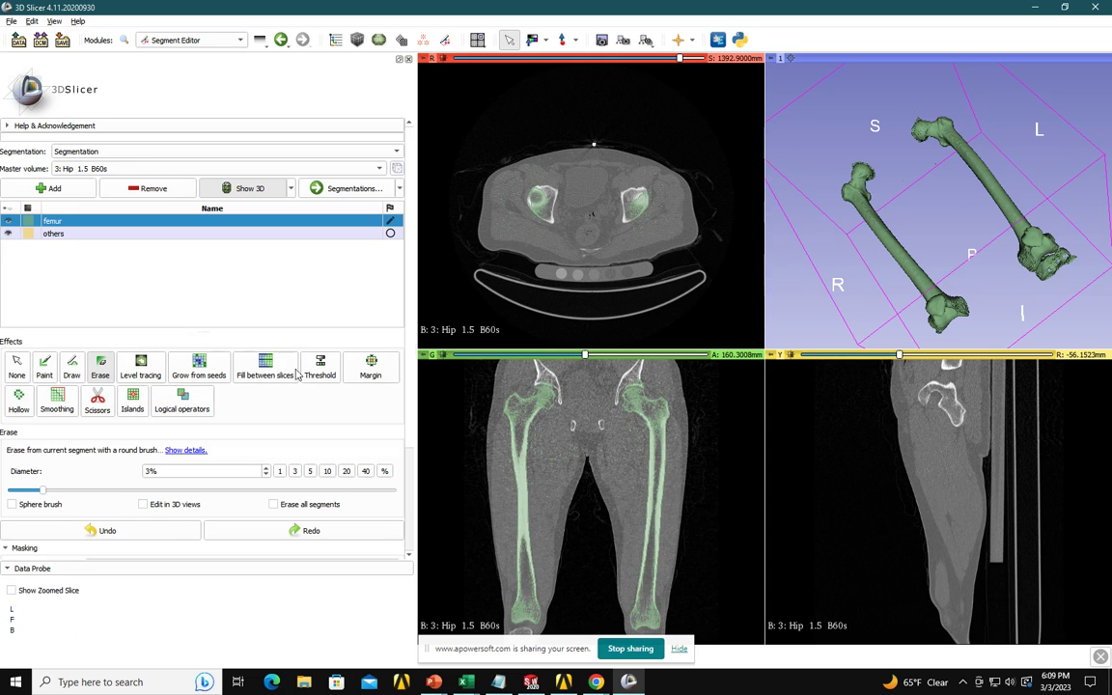
{"action": "mouse_move", "coordinate": [538, 204]}
{"action": "left_mouse_down"}
{"action": "mouse_move", "coordinate": [613, 210]}
{"action": "mouse_move", "coordinate": [648, 242]}
{"action": "mouse_move", "coordinate": [628, 256]}
{"action": "mouse_move", "coordinate": [615, 214]}
{"action": "left_mouse_up"}
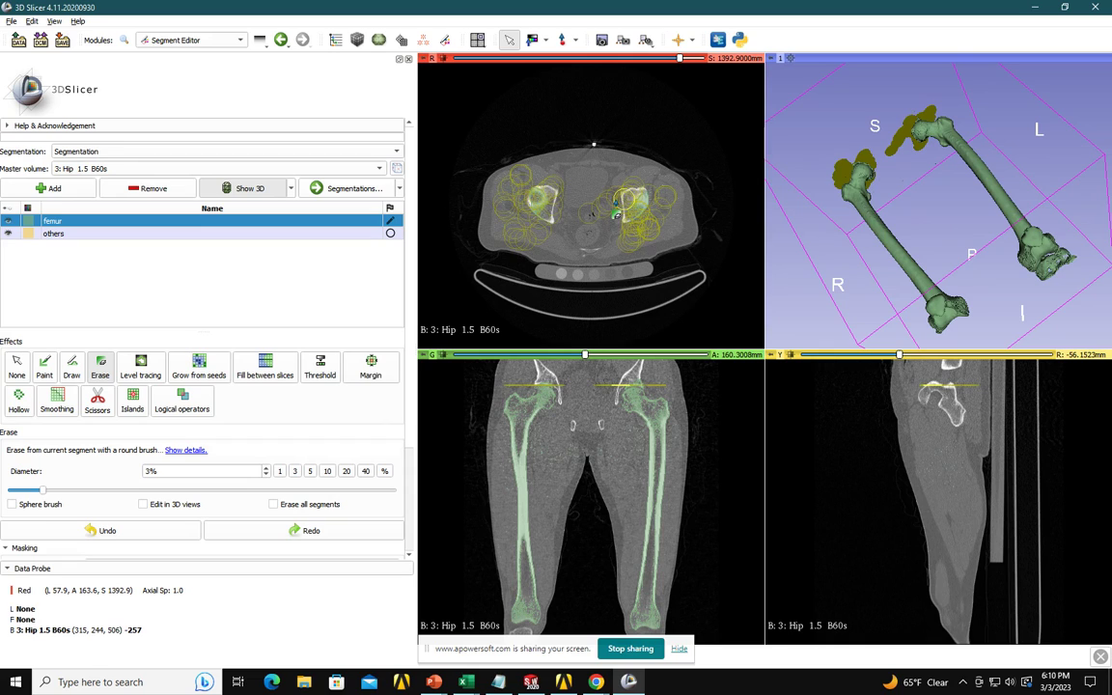
{"action": "left_click_drag", "start_coordinate": [616, 210], "coordinate": [615, 202]}
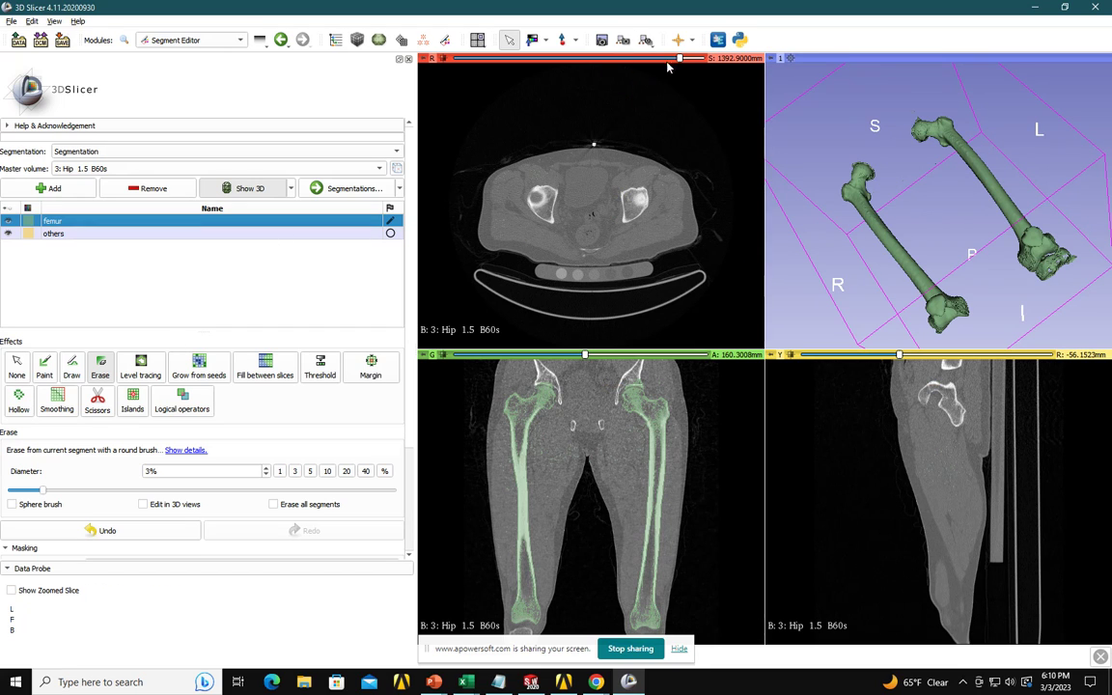
Step: Erase the socket bone around the right femoral head from the femur segment in neighbouring axial slices down to S 1386.9 mm
{"action": "scroll", "coordinate": [919, 223], "scroll_direction": "up", "scroll_amount": 3}
{"action": "left_click_drag", "start_coordinate": [919, 224], "coordinate": [798, 104]}
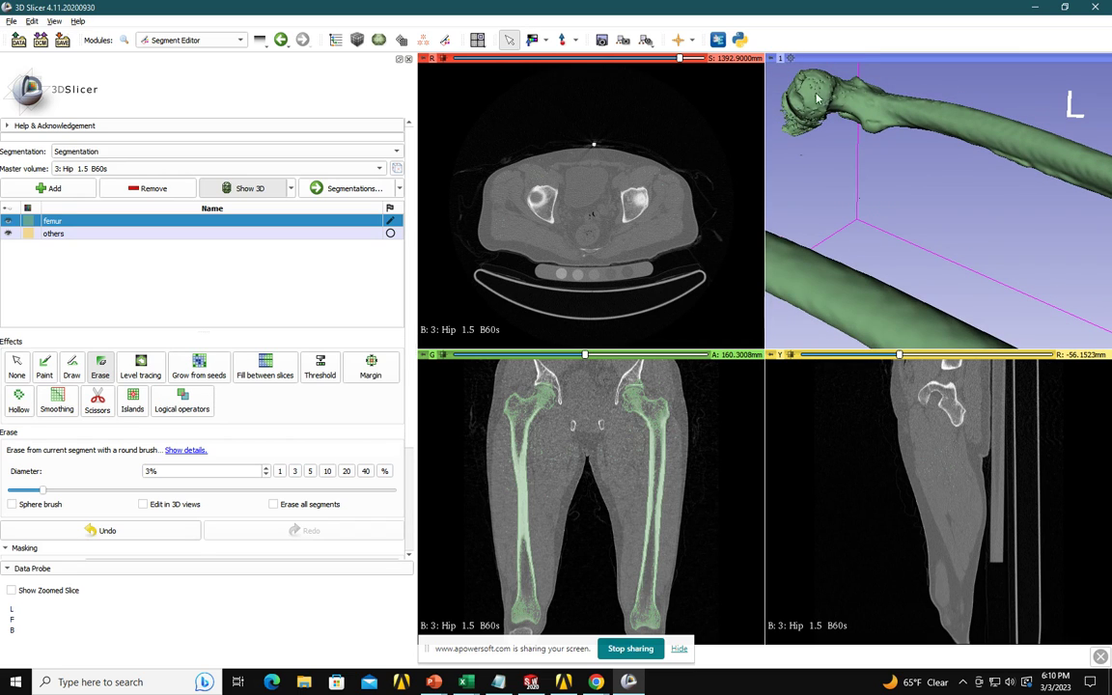
{"action": "scroll", "coordinate": [582, 208], "scroll_direction": "up", "scroll_amount": 5}
{"action": "scroll", "coordinate": [582, 205], "scroll_direction": "up", "scroll_amount": 3}
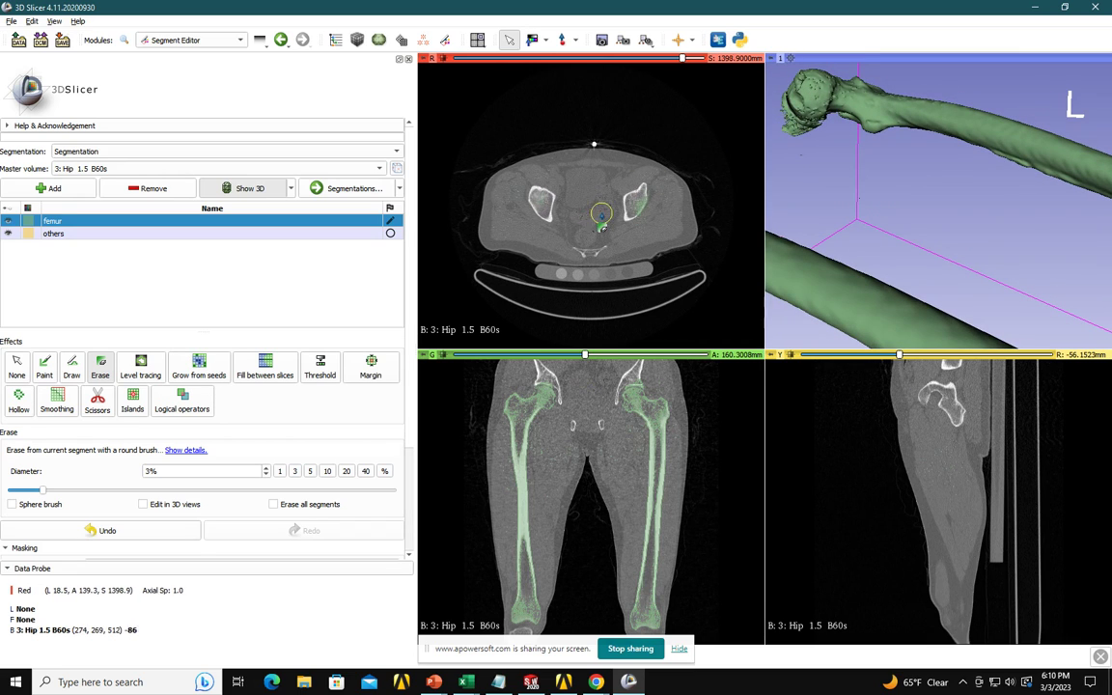
{"action": "scroll", "coordinate": [547, 197], "scroll_direction": "down", "scroll_amount": 14}
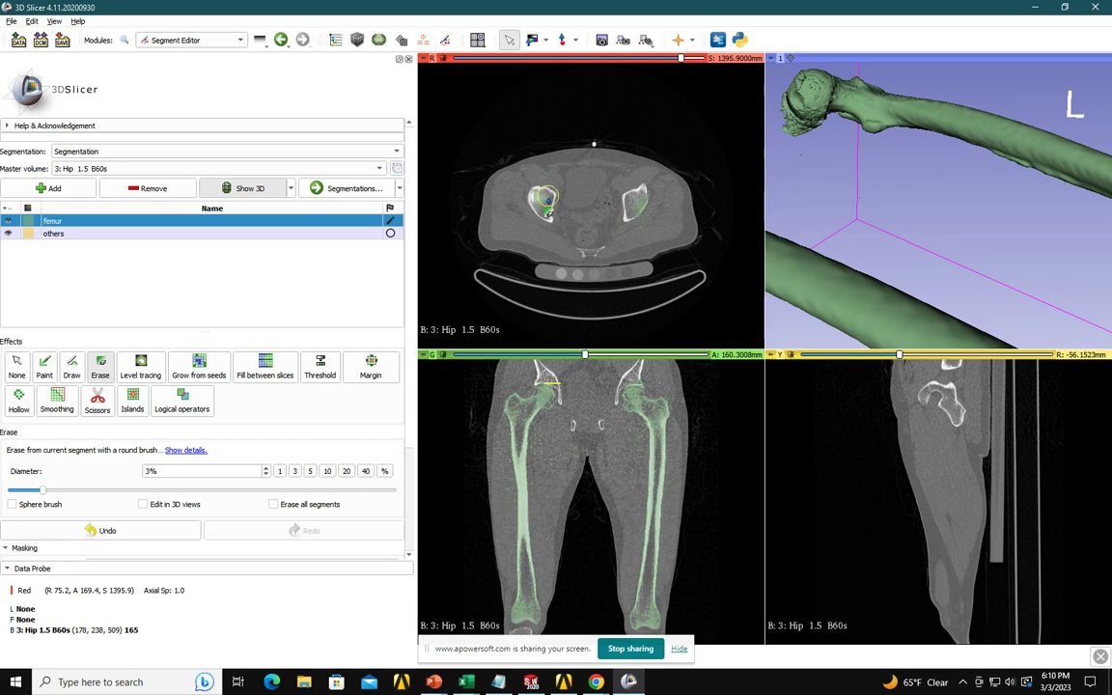
{"action": "mouse_move", "coordinate": [536, 218]}
{"action": "left_mouse_down"}
{"action": "mouse_move", "coordinate": [516, 207]}
{"action": "mouse_move", "coordinate": [560, 222]}
{"action": "mouse_move", "coordinate": [560, 202]}
{"action": "mouse_move", "coordinate": [623, 222]}
{"action": "left_mouse_up"}
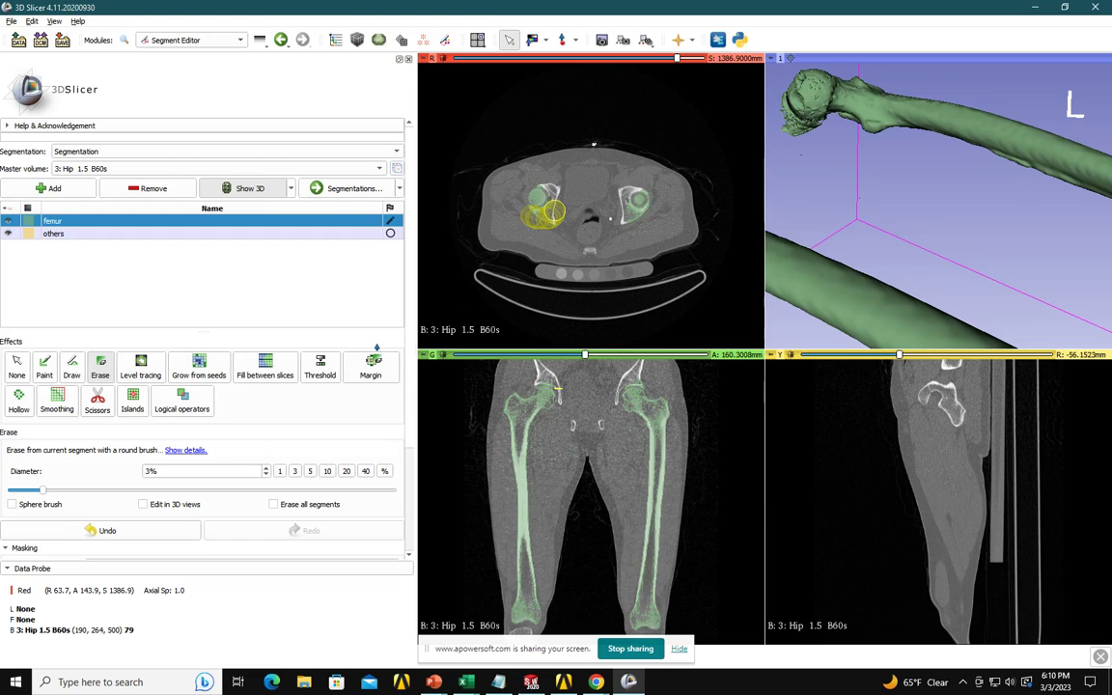
Step: Apply Joint smoothing to the segments with a smoothing factor of 0.51
{"action": "left_click", "coordinate": [57, 403]}
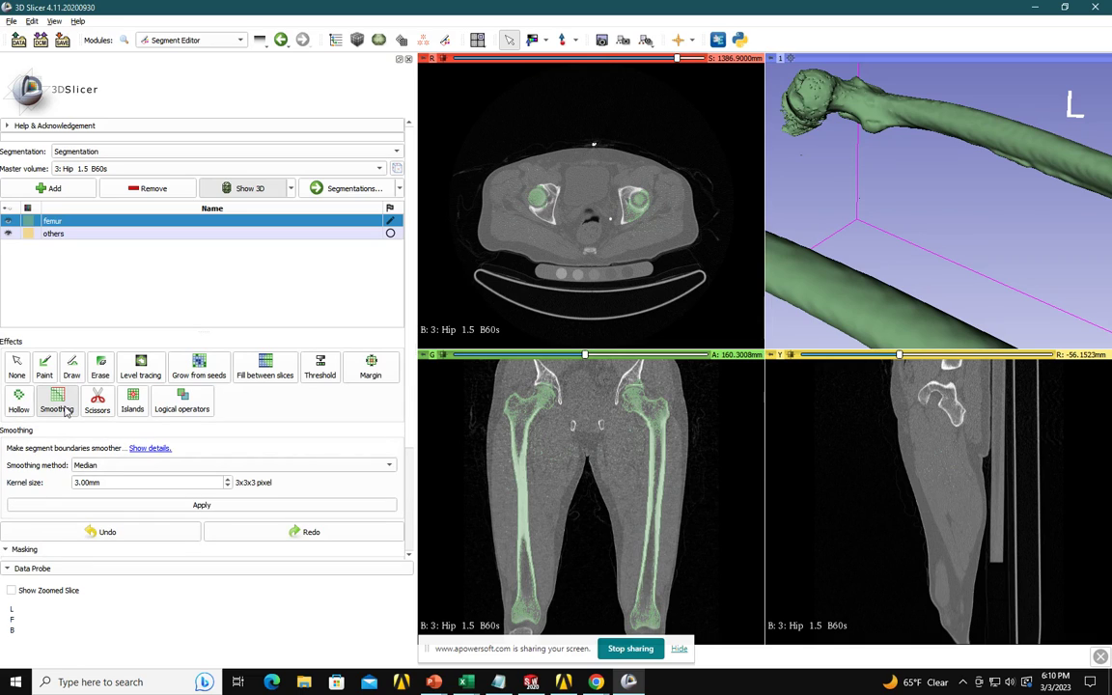
{"action": "left_click", "coordinate": [114, 467]}
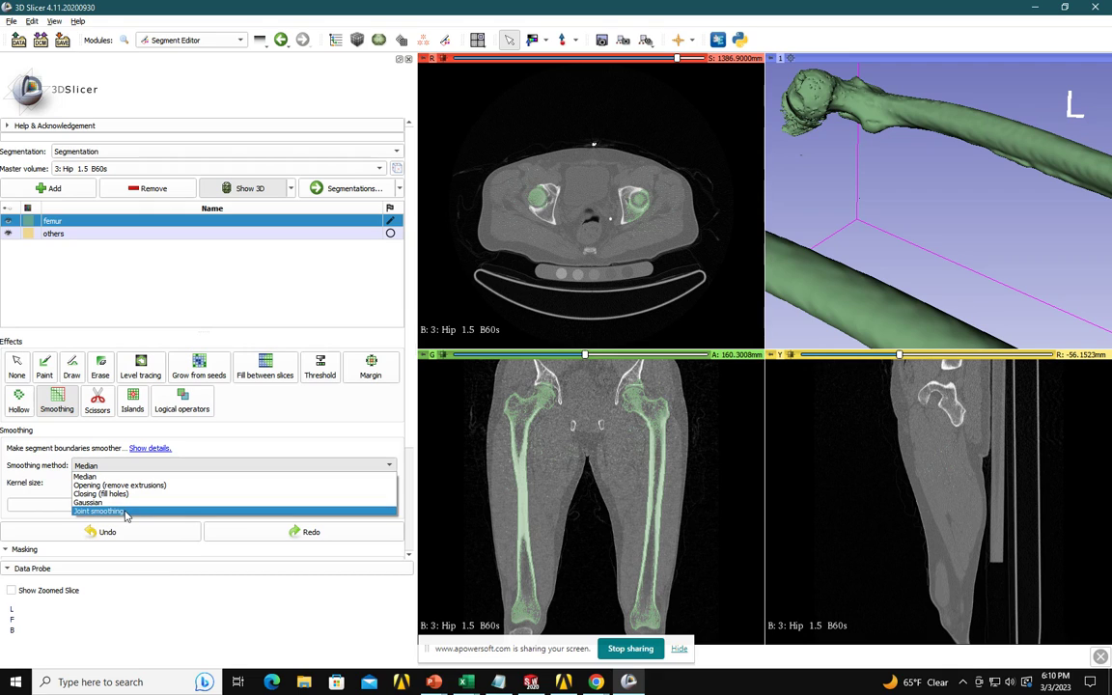
{"action": "left_click", "coordinate": [124, 515]}
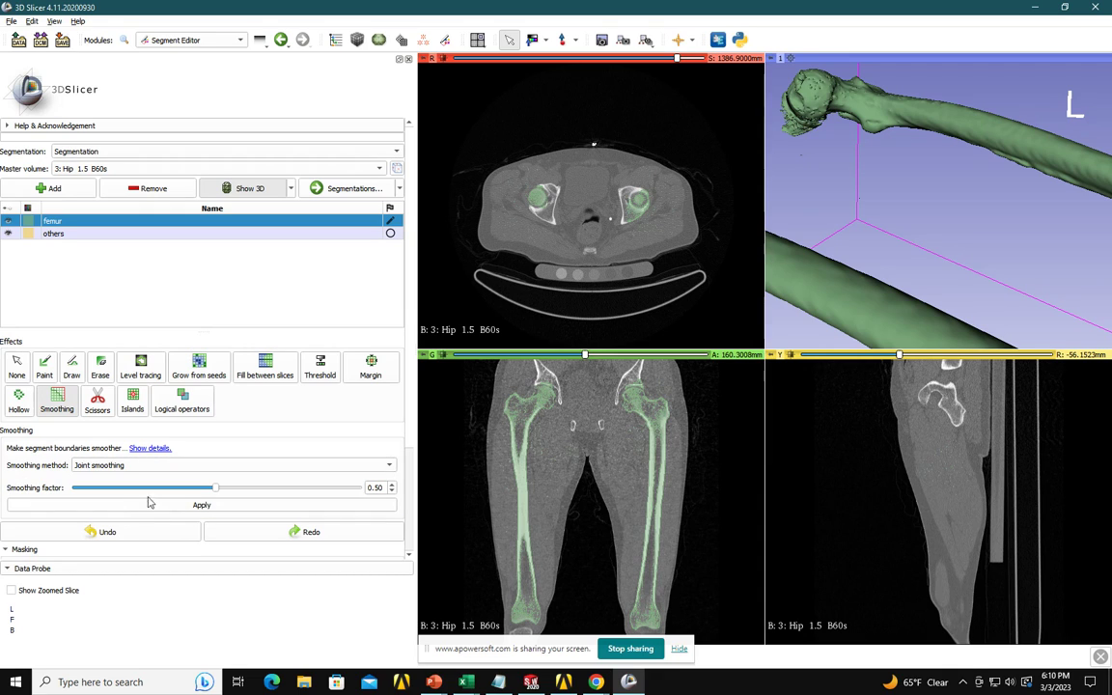
{"action": "left_click", "coordinate": [218, 472]}
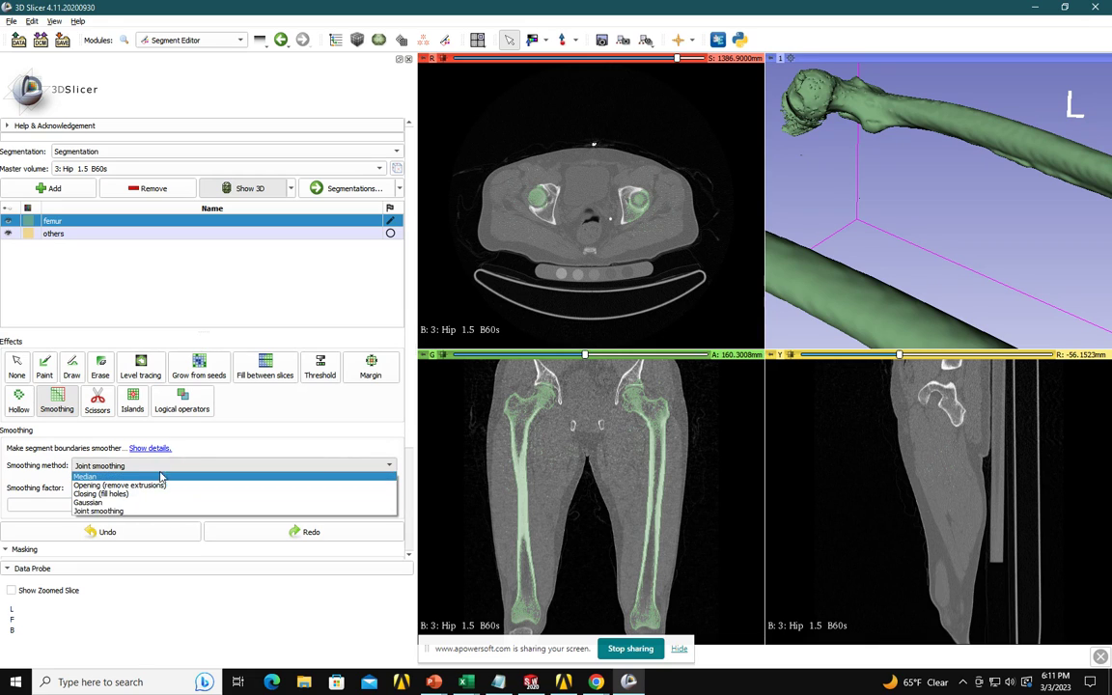
{"action": "left_click", "coordinate": [208, 434]}
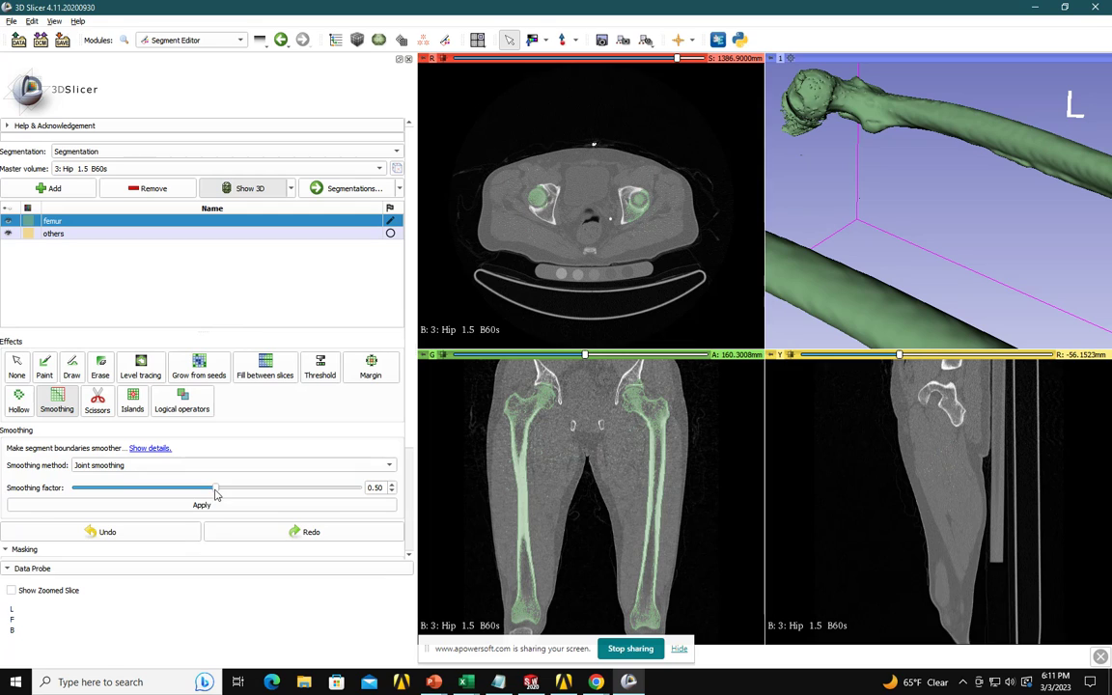
{"action": "left_click_drag", "start_coordinate": [217, 489], "coordinate": [365, 490]}
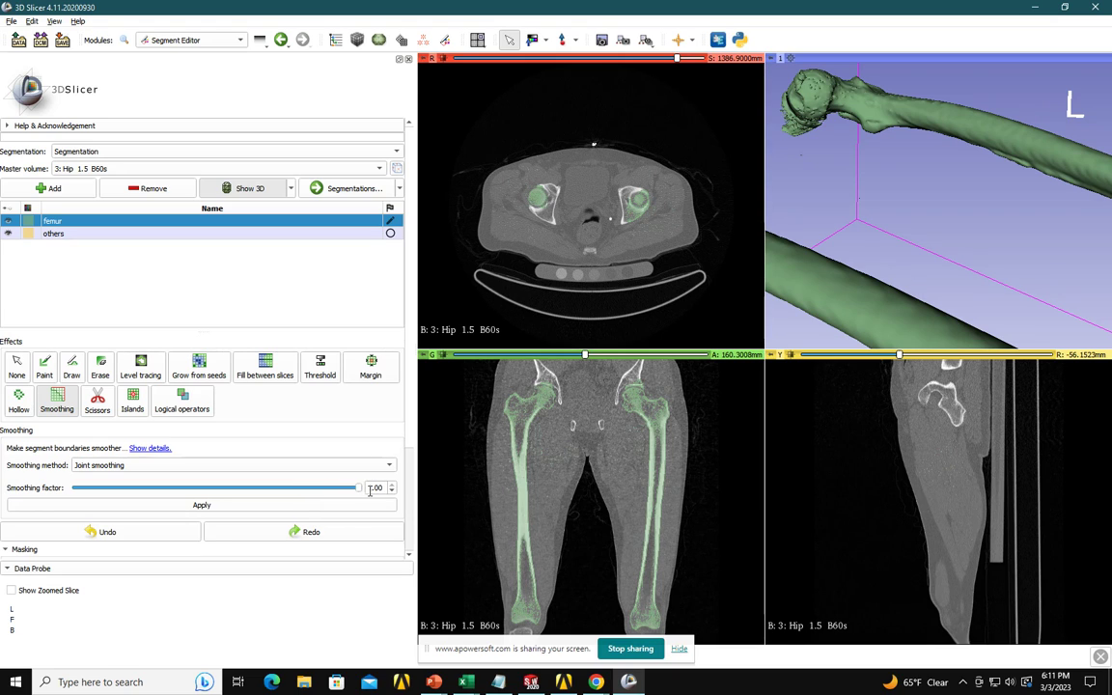
{"action": "left_click_drag", "start_coordinate": [935, 81], "coordinate": [884, 133]}
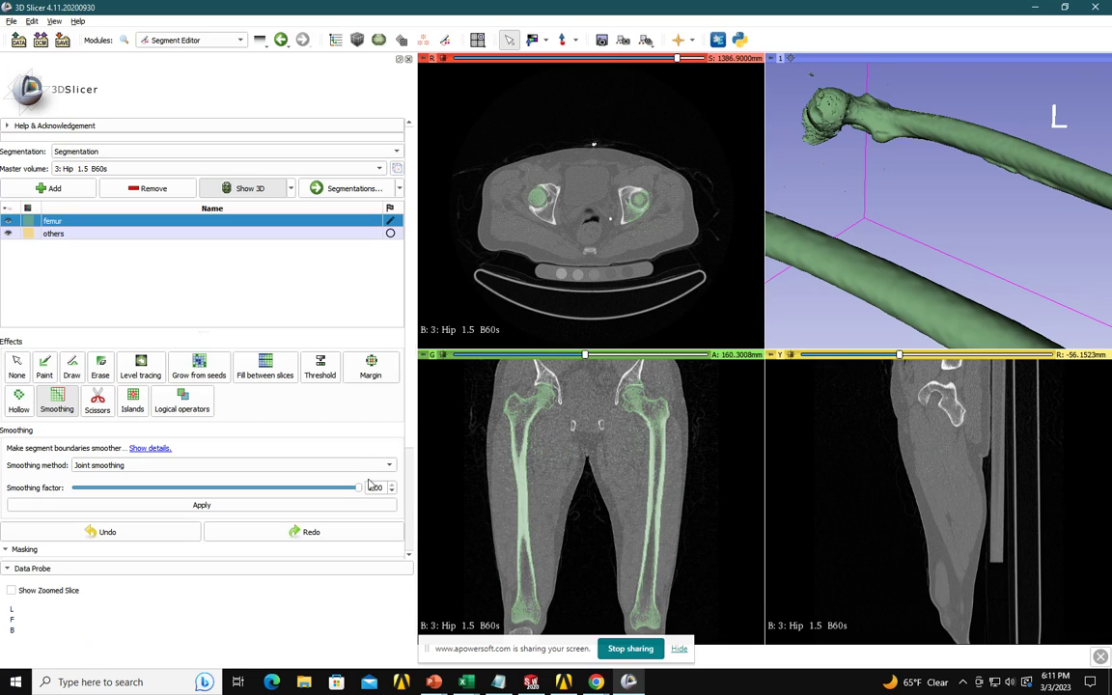
{"action": "left_click_drag", "start_coordinate": [359, 488], "coordinate": [223, 489]}
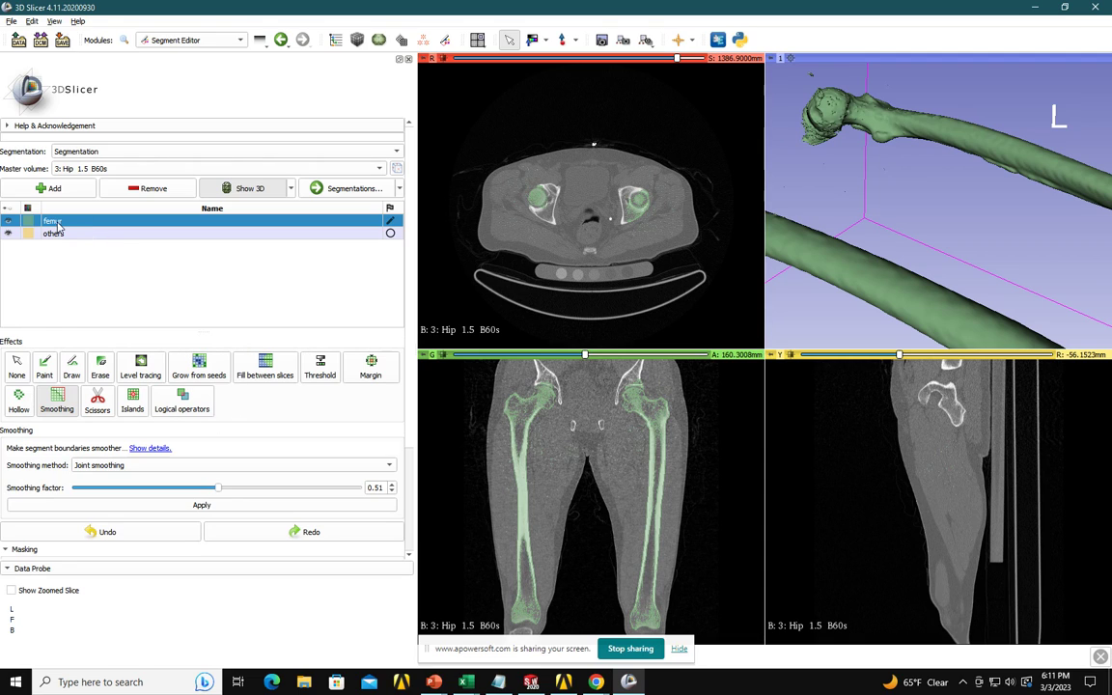
{"action": "left_click", "coordinate": [214, 505]}
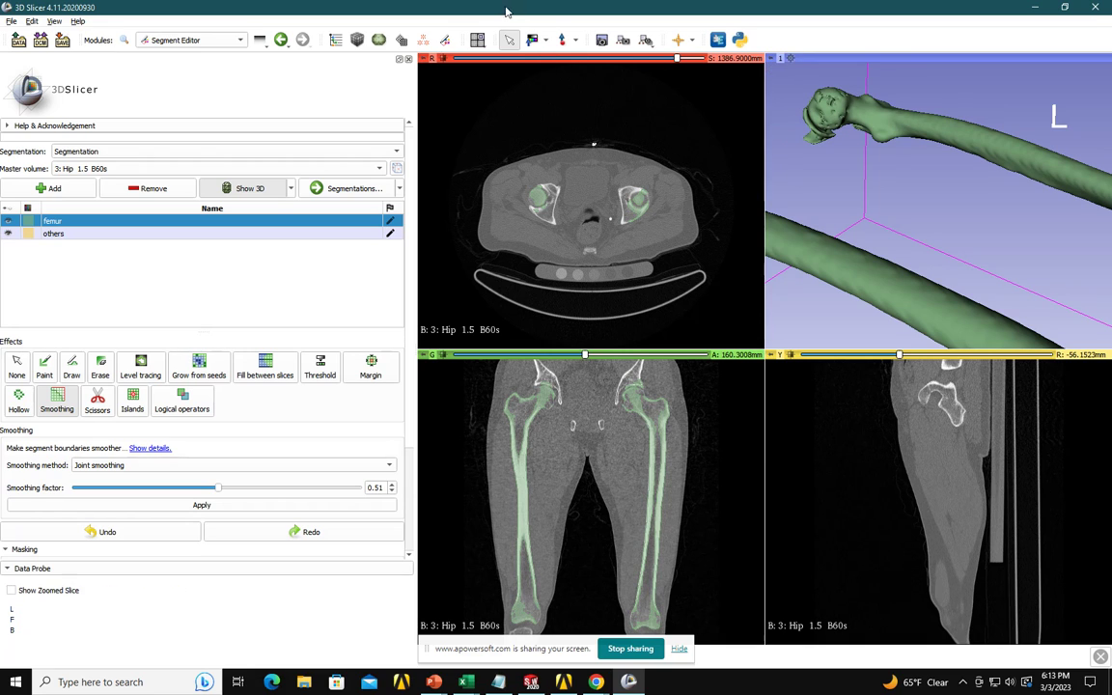
Step: Show the 3D only layout and examine the smoothed surfaces of both femurs from the femoral heads to the knees
{"action": "left_click", "coordinate": [477, 39]}
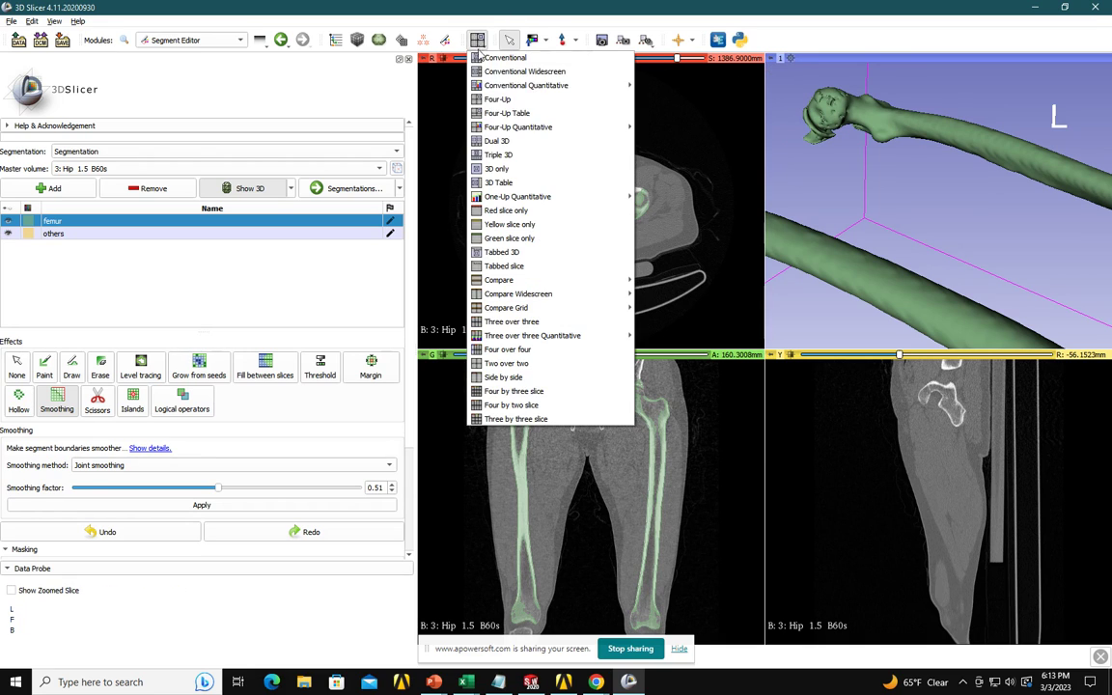
{"action": "left_click", "coordinate": [506, 171]}
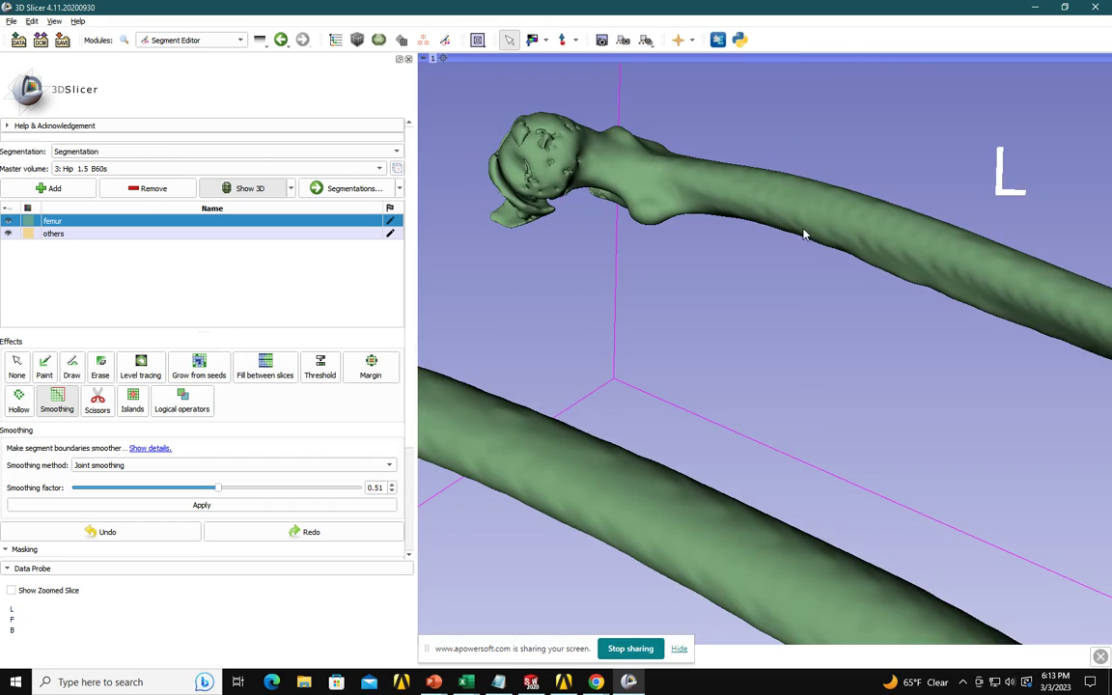
{"action": "left_click_drag", "start_coordinate": [807, 235], "coordinate": [780, 234]}
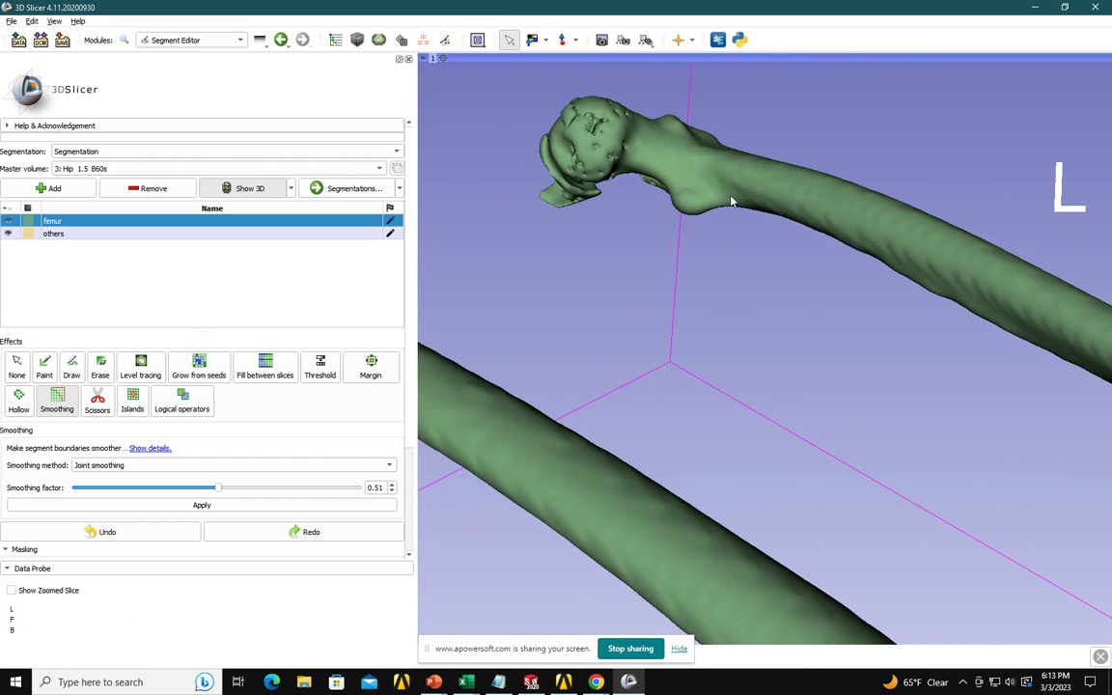
{"action": "left_click_drag", "start_coordinate": [732, 201], "coordinate": [490, 109]}
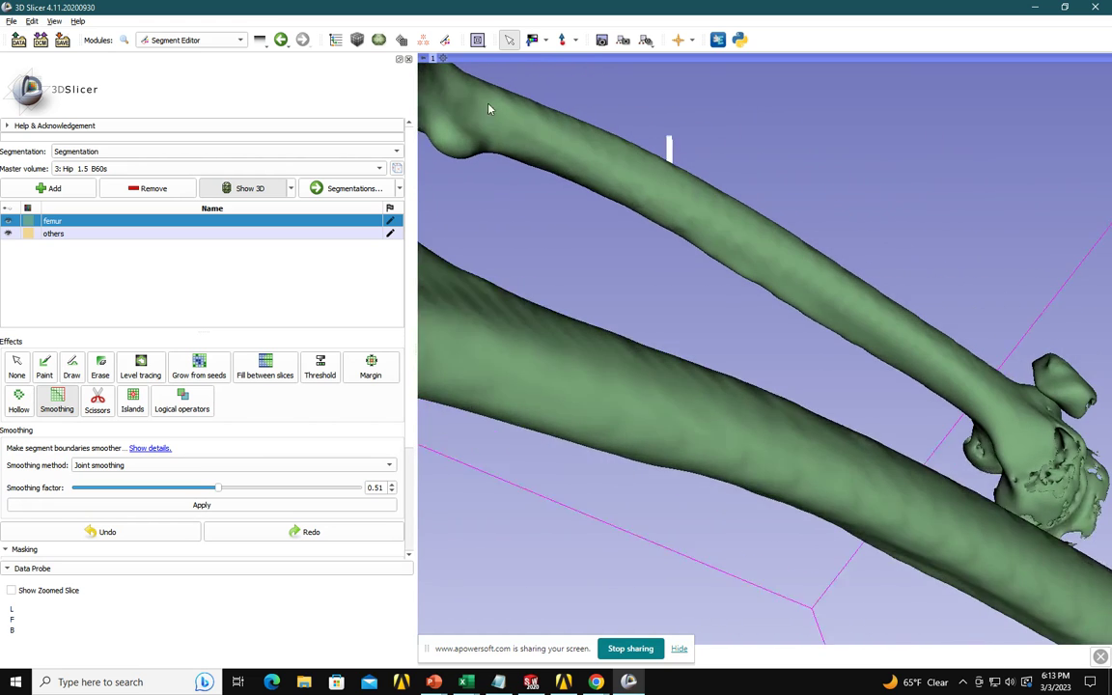
{"action": "scroll", "coordinate": [494, 114], "scroll_direction": "down", "scroll_amount": 10}
{"action": "left_click_drag", "start_coordinate": [509, 178], "coordinate": [527, 402]}
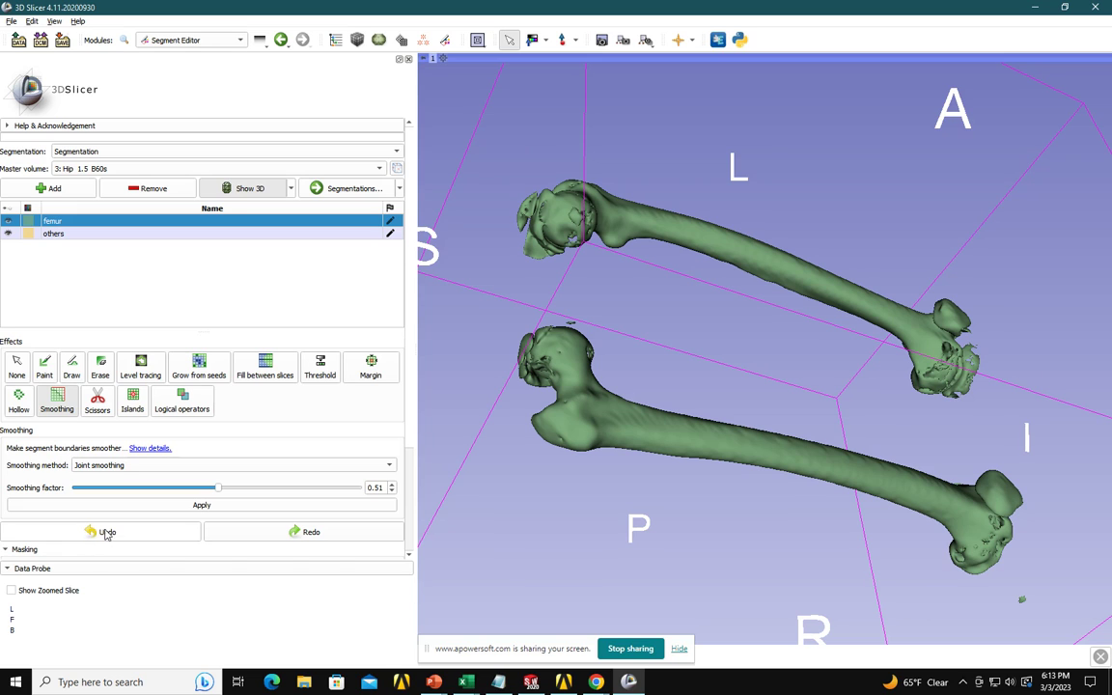
{"action": "scroll", "coordinate": [495, 381], "scroll_direction": "up", "scroll_amount": 2}
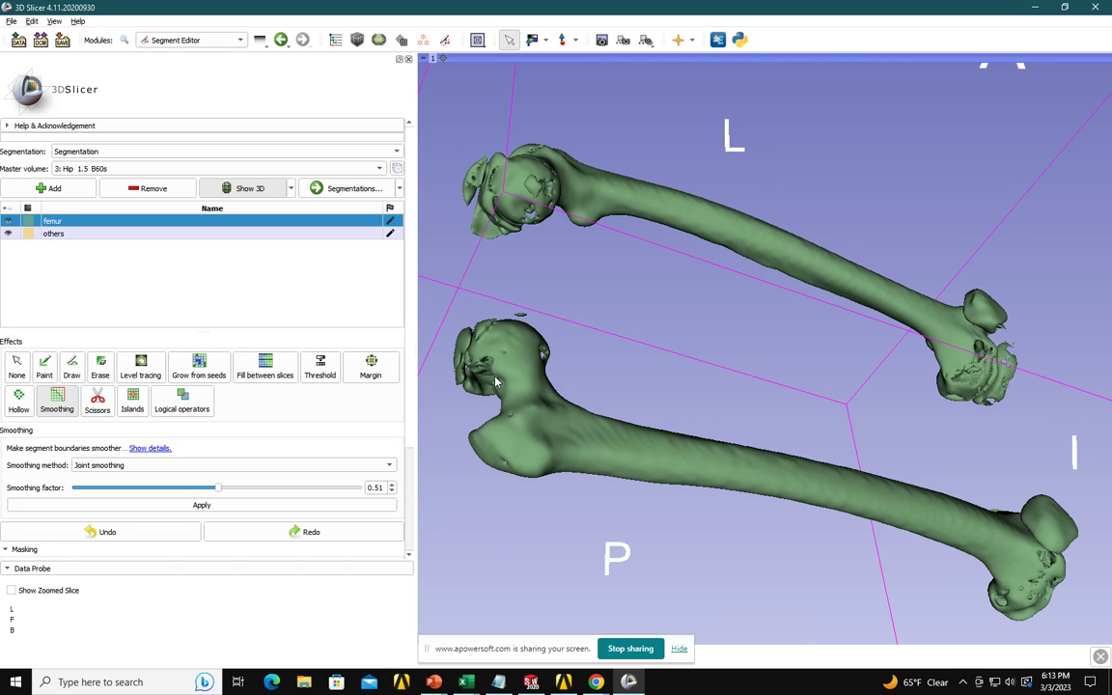
Step: Undo the joint smoothing and redo it to compare the femur surfaces
{"action": "left_click", "coordinate": [120, 533]}
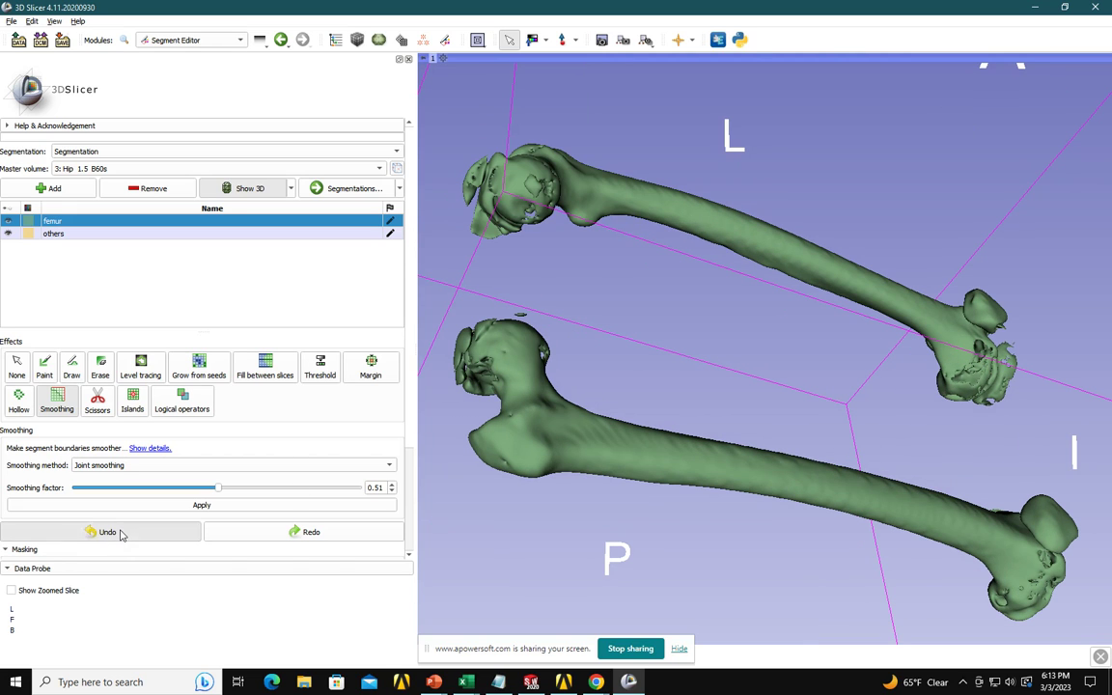
{"action": "left_click", "coordinate": [259, 534]}
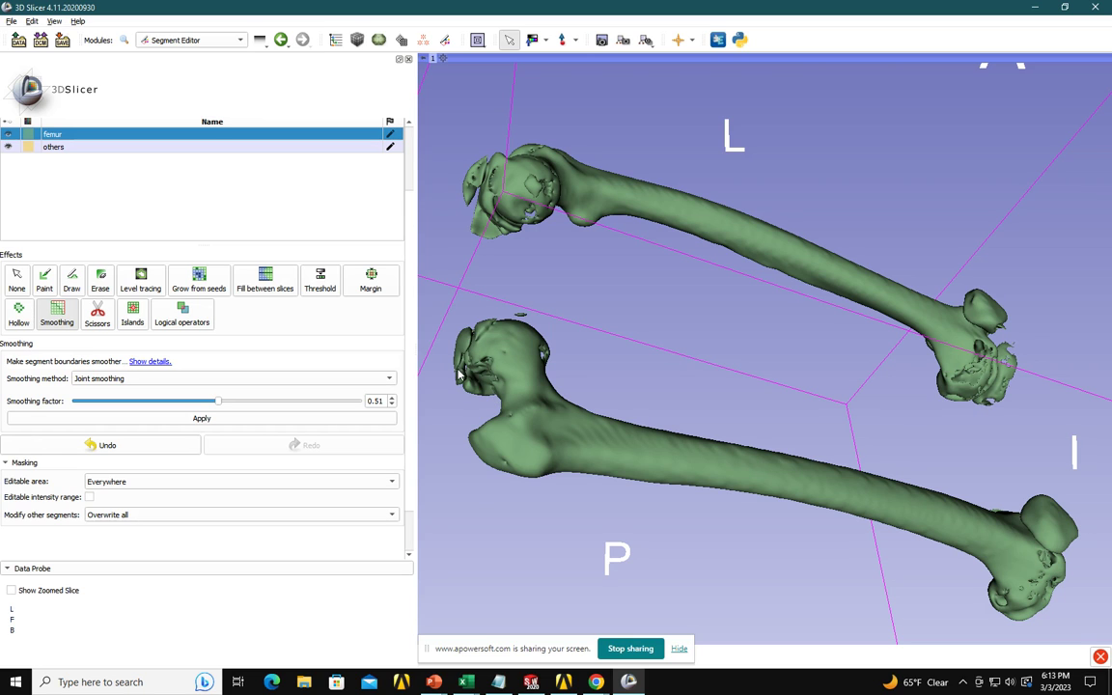
{"action": "left_click_drag", "start_coordinate": [547, 379], "coordinate": [569, 343]}
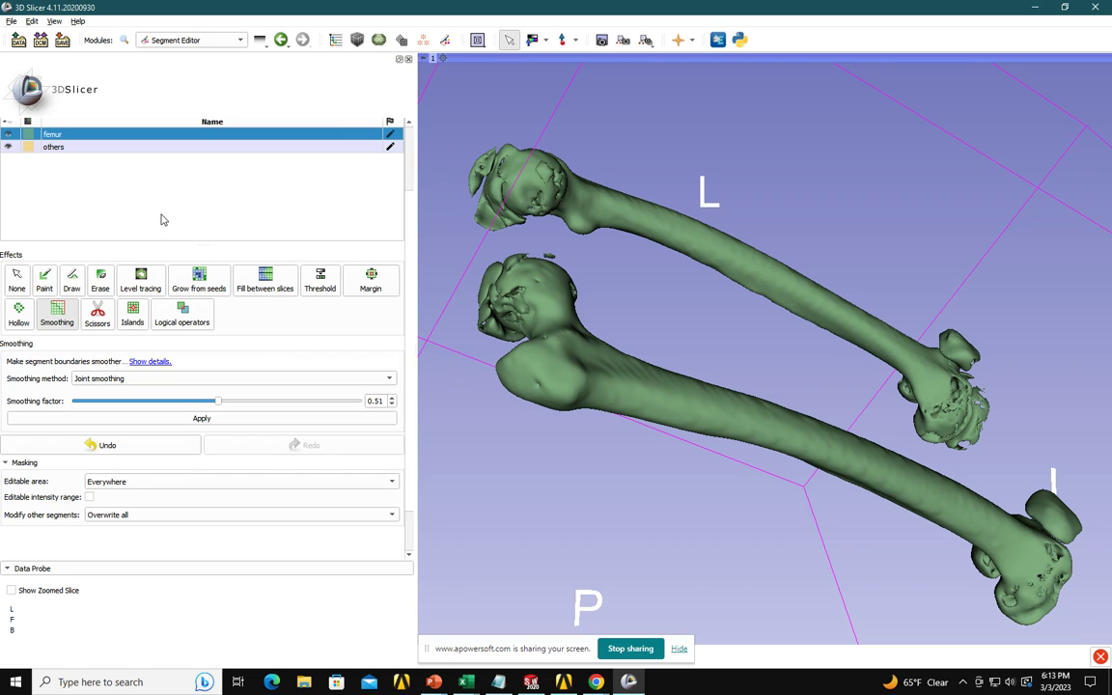
Step: Open the Segmentations module and select the femur segment
{"action": "left_click", "coordinate": [185, 43]}
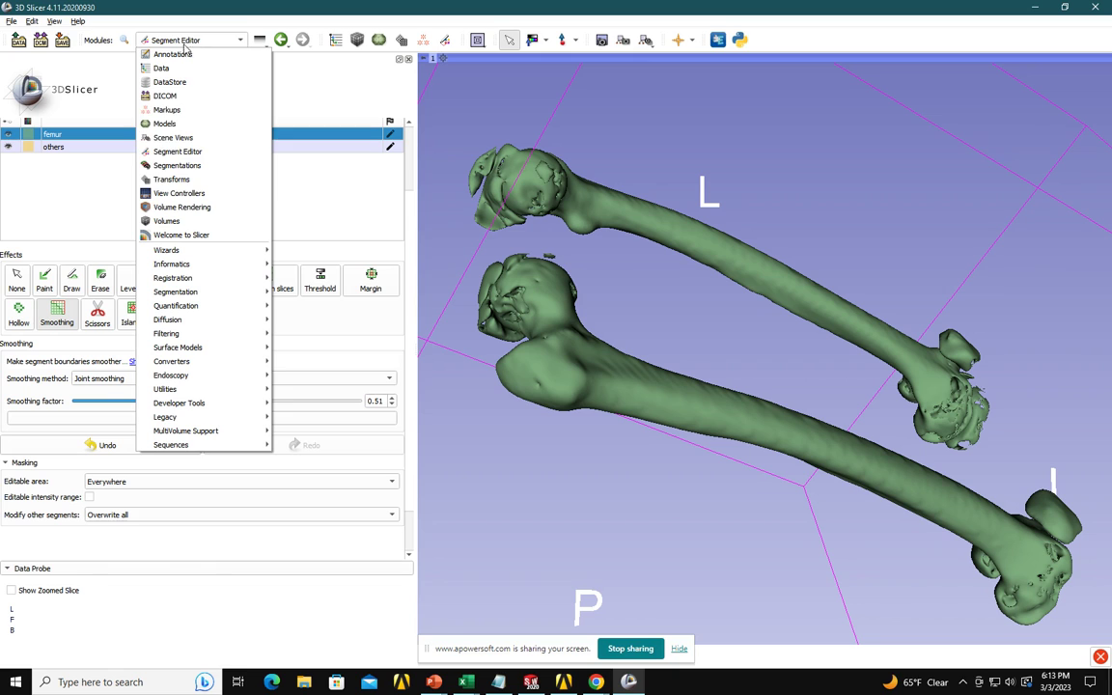
{"action": "left_click", "coordinate": [200, 168]}
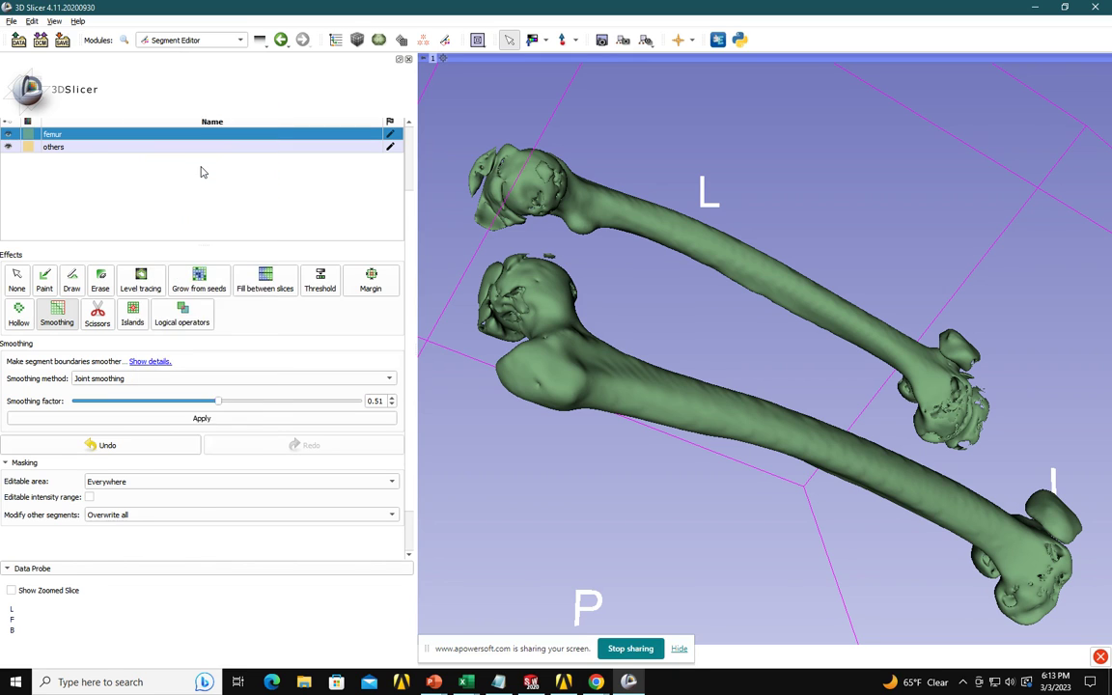
{"action": "scroll", "coordinate": [177, 220], "scroll_direction": "up", "scroll_amount": 3}
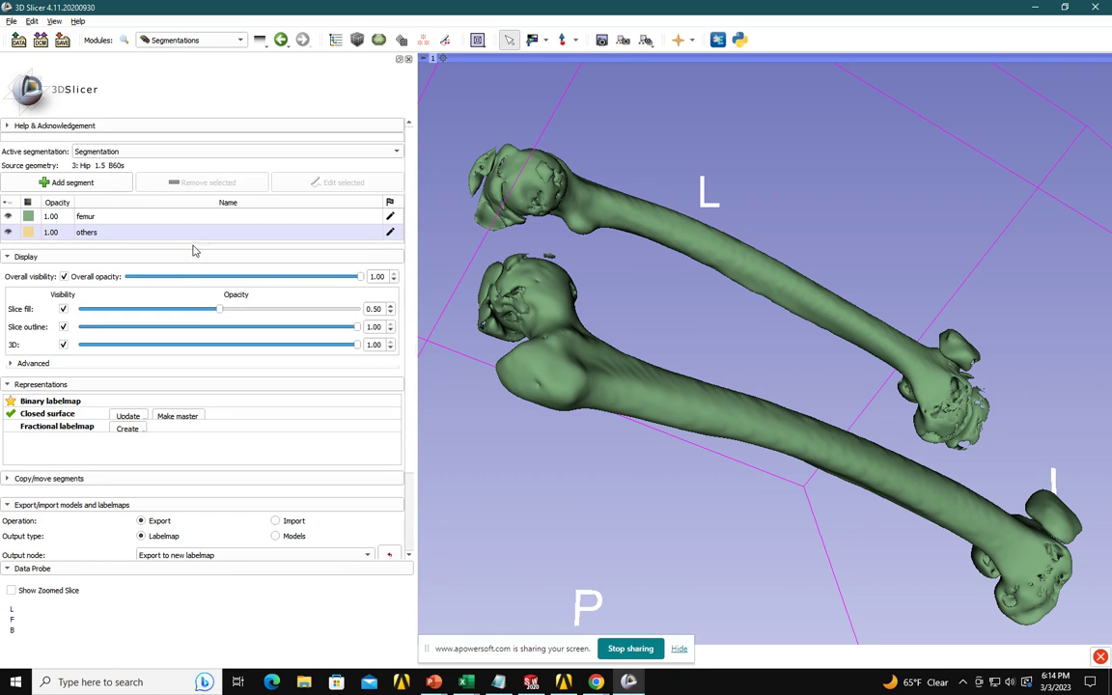
{"action": "left_click", "coordinate": [86, 218]}
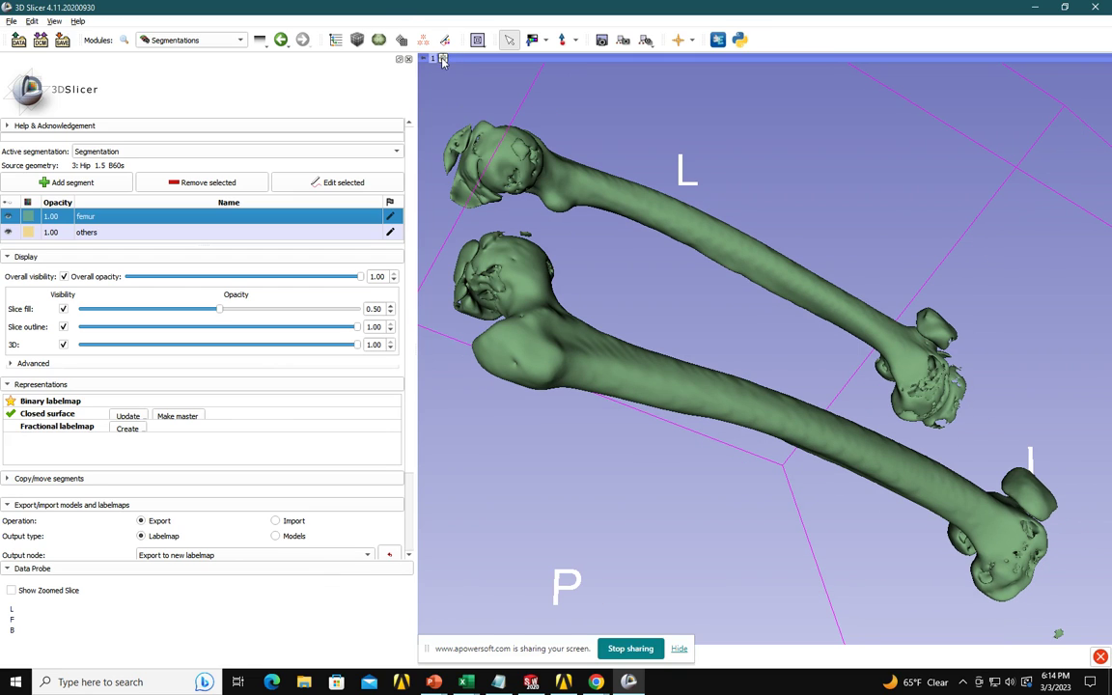
Step: Switch to the Dual 3D layout and export the segmentation as models to a new folder
{"action": "left_click", "coordinate": [477, 40]}
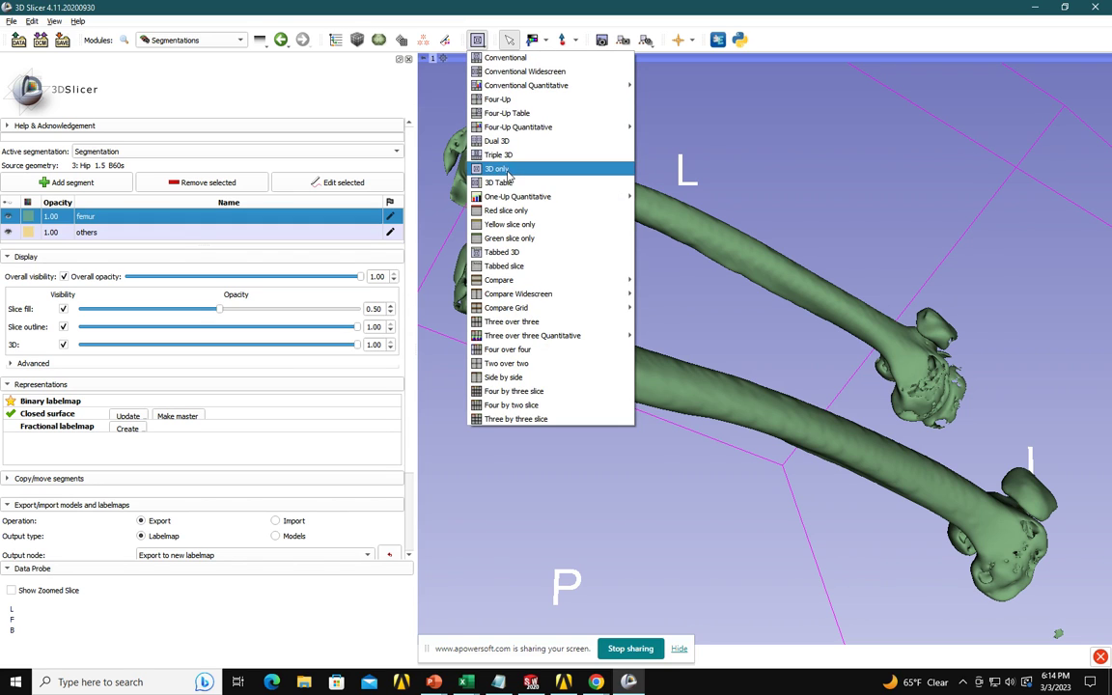
{"action": "left_click", "coordinate": [497, 141]}
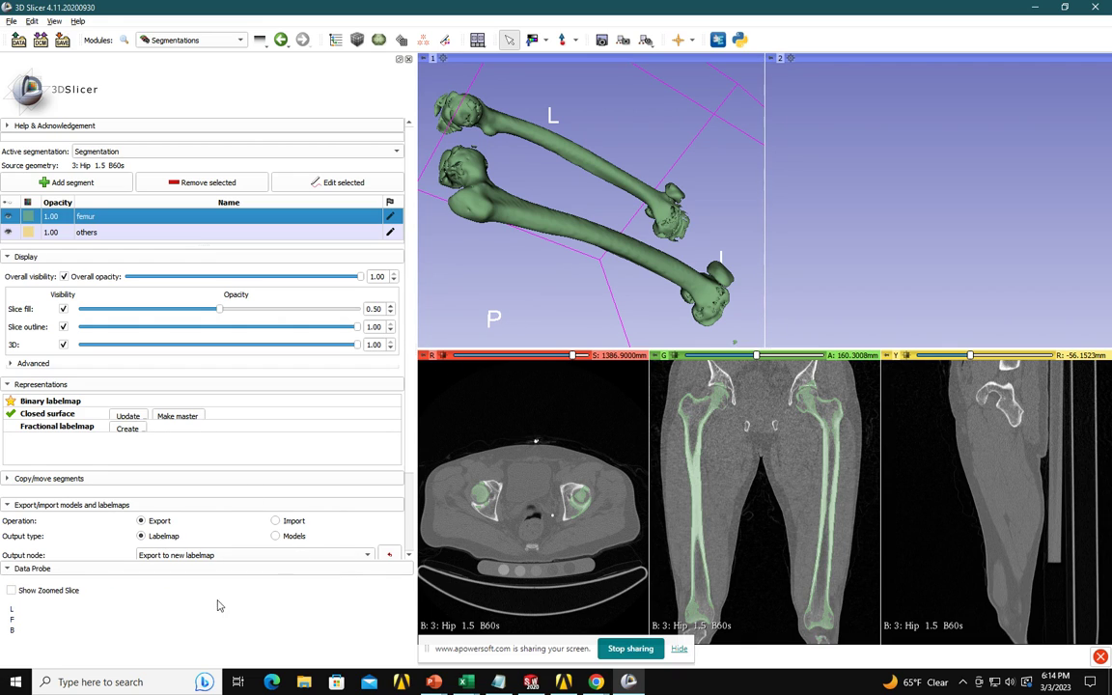
{"action": "left_click", "coordinate": [292, 538]}
{"action": "scroll", "coordinate": [287, 492], "scroll_direction": "down", "scroll_amount": 2}
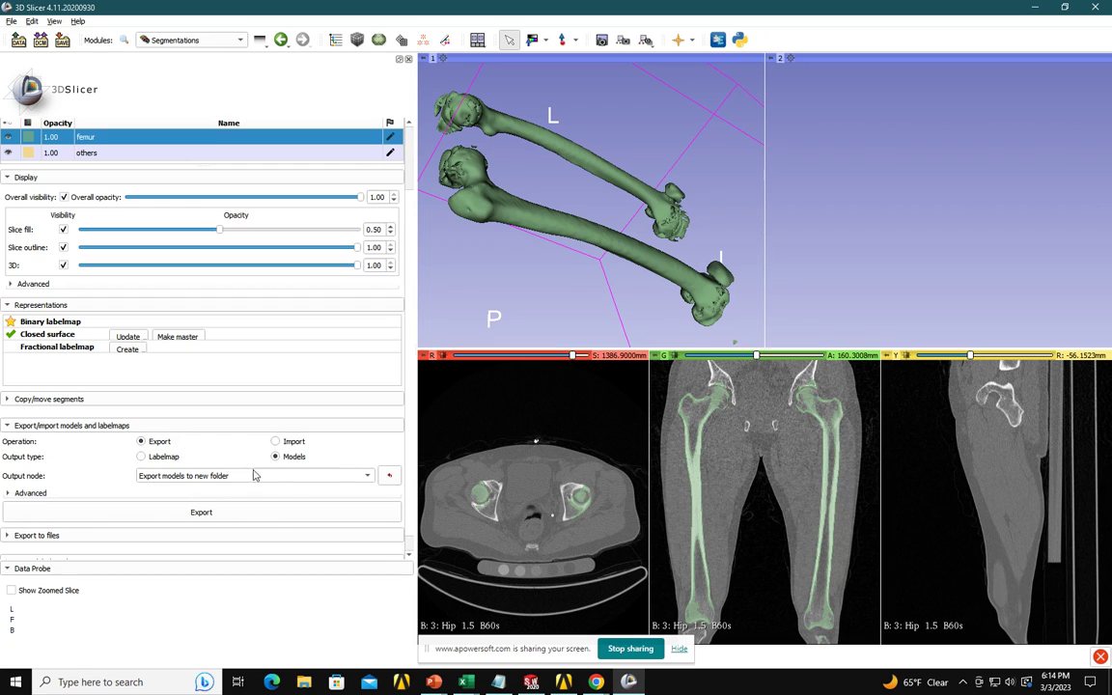
{"action": "left_click", "coordinate": [235, 513]}
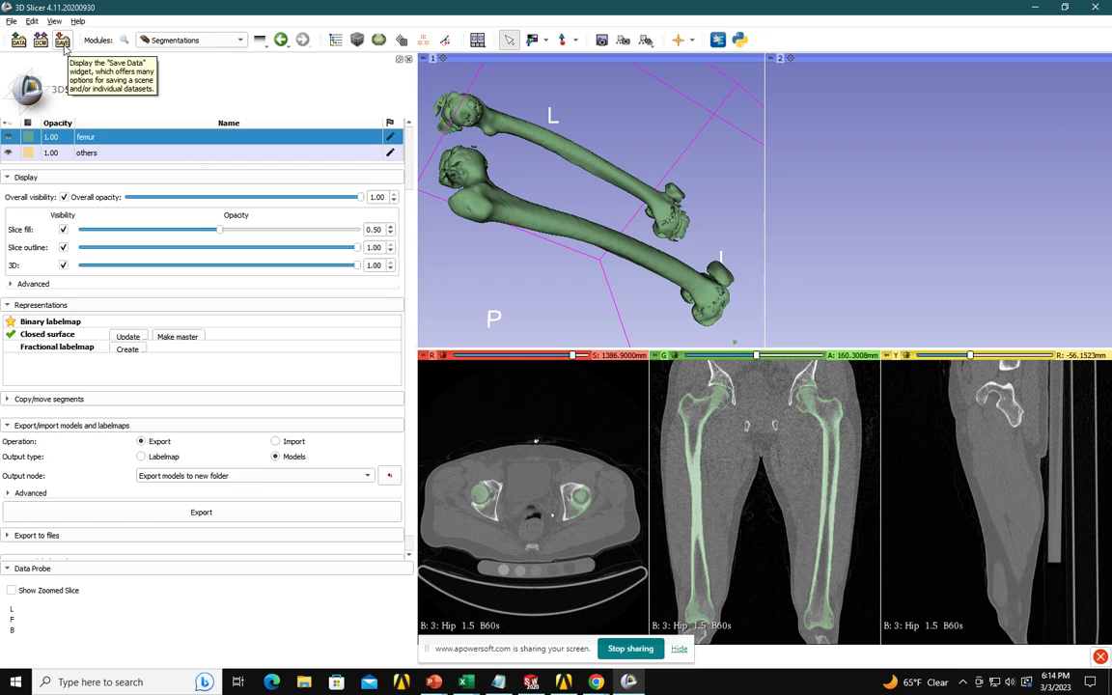
Step: Open the save data dialog, deselect all files except the femur model, and set its format to STL (.stl)
{"action": "left_click", "coordinate": [63, 44]}
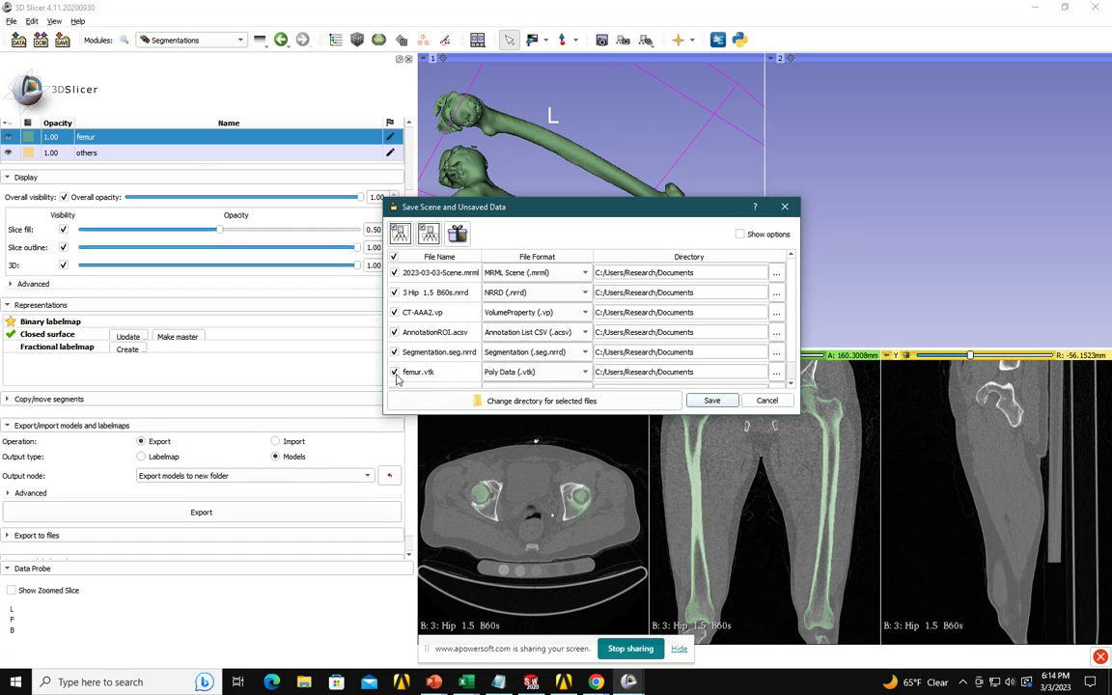
{"action": "left_click", "coordinate": [393, 256]}
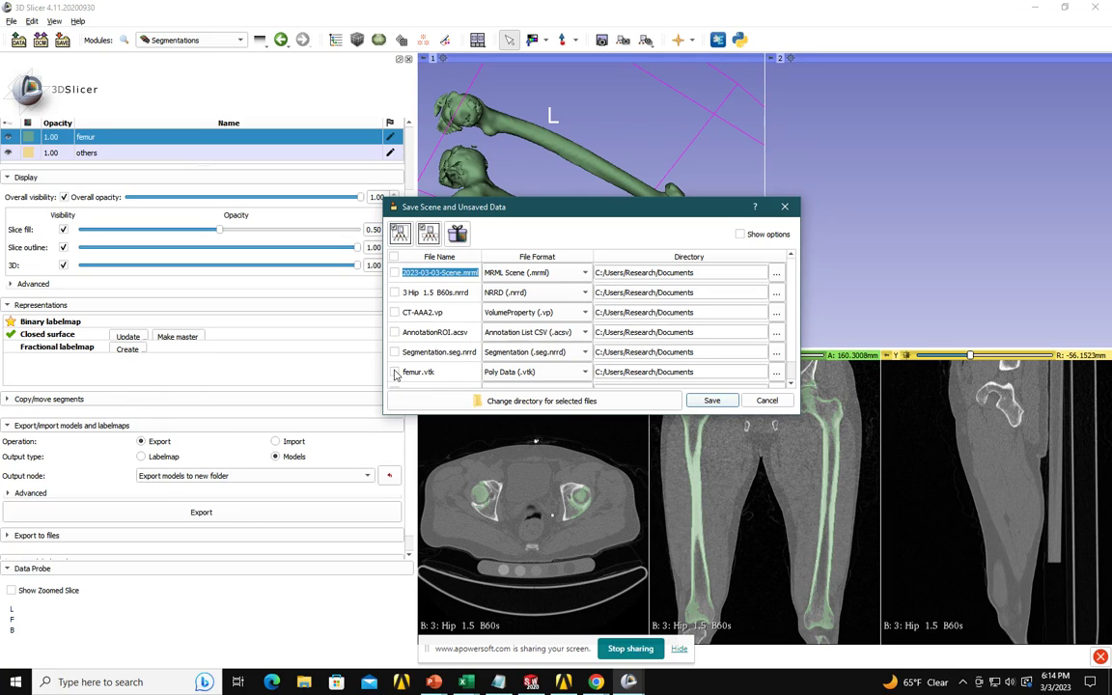
{"action": "left_click", "coordinate": [394, 373]}
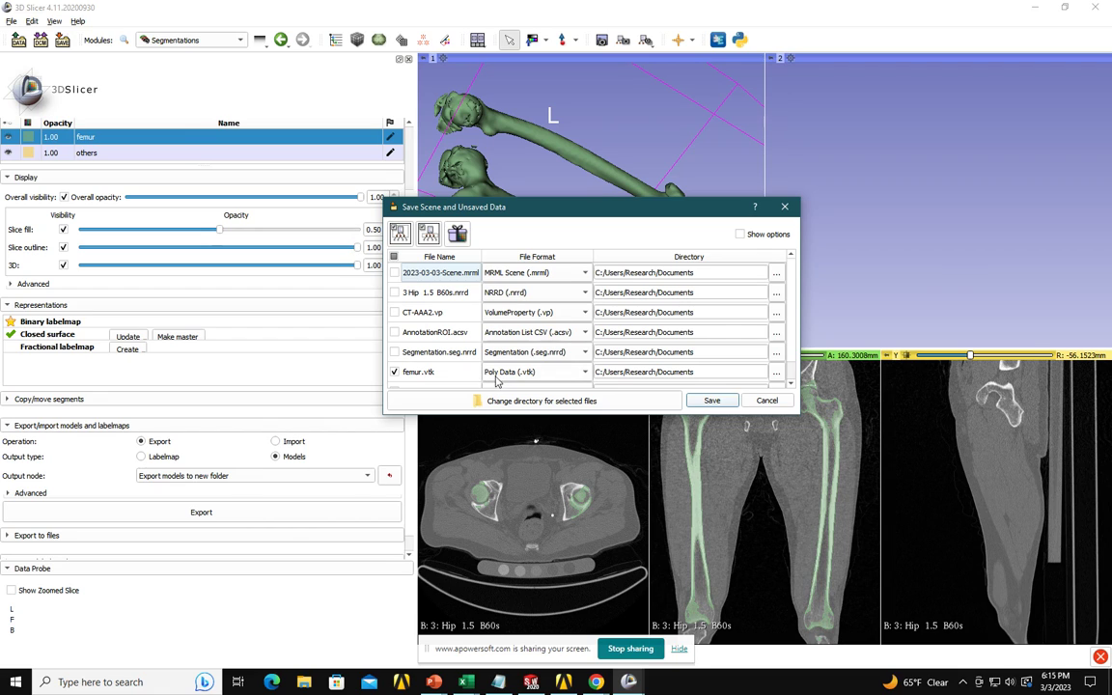
{"action": "left_click", "coordinate": [496, 376]}
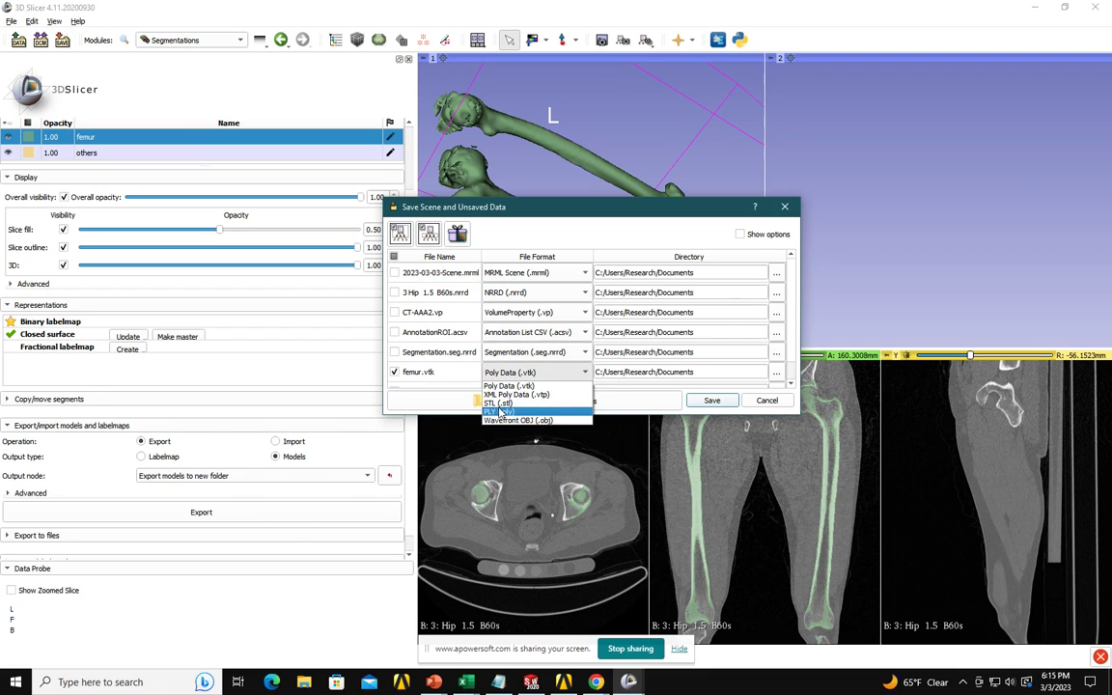
{"action": "left_click", "coordinate": [501, 403]}
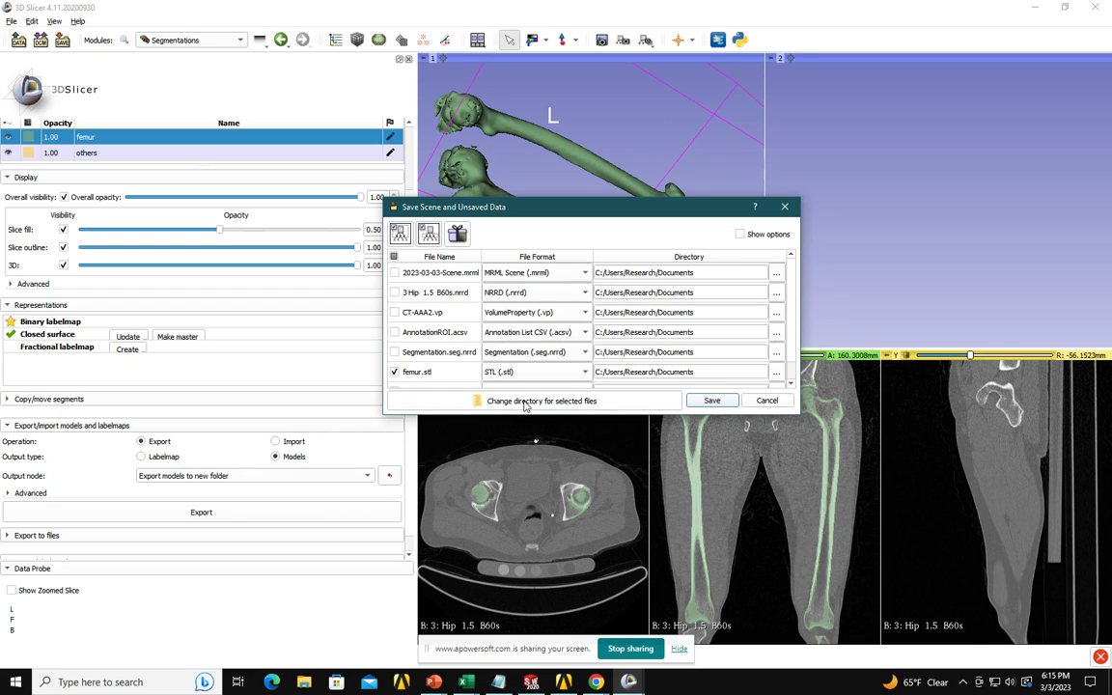
Step: Start changing the directory of the selected femur file and browse to the DATA (D:) drive
{"action": "left_click", "coordinate": [526, 401]}
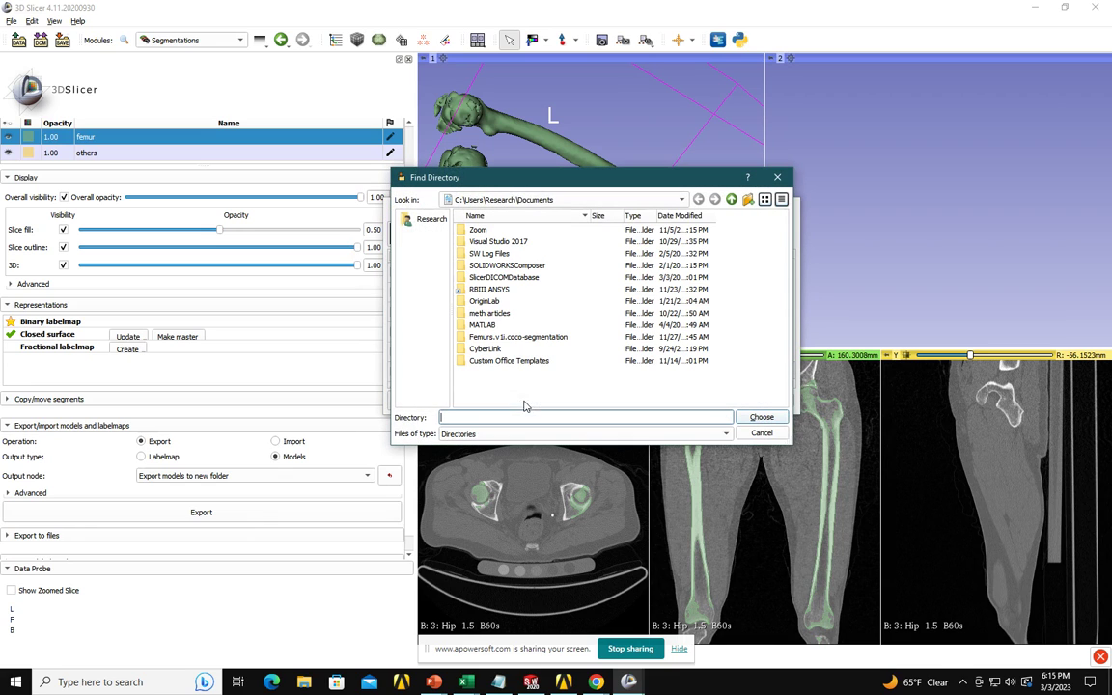
{"action": "left_click", "coordinate": [565, 200]}
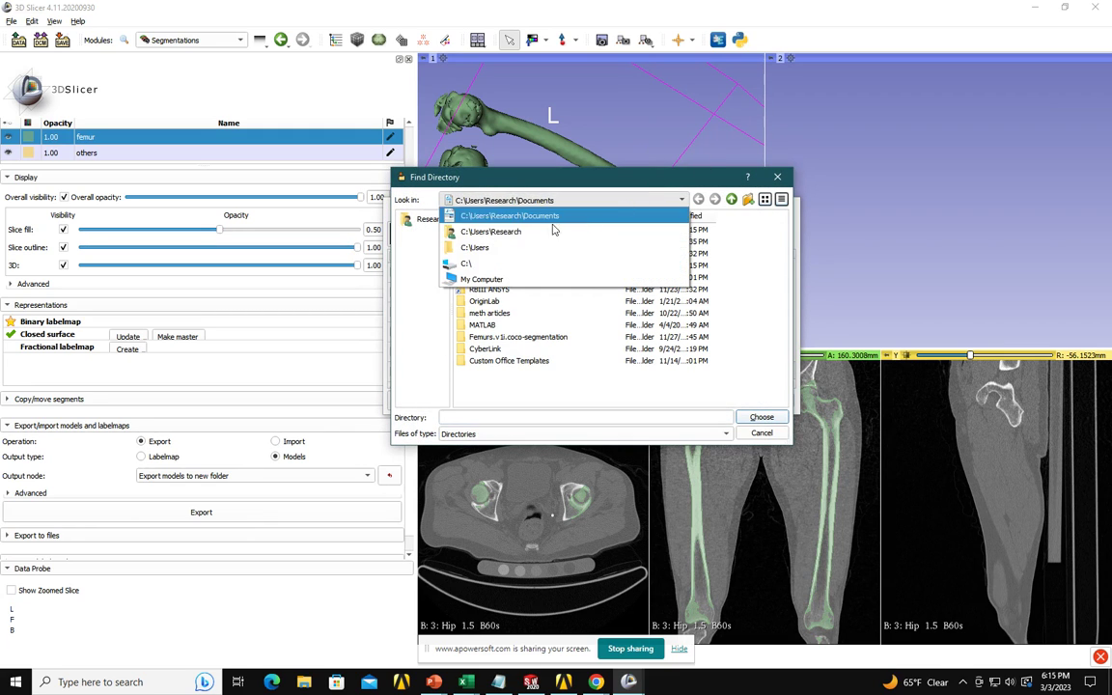
{"action": "left_click", "coordinate": [471, 280]}
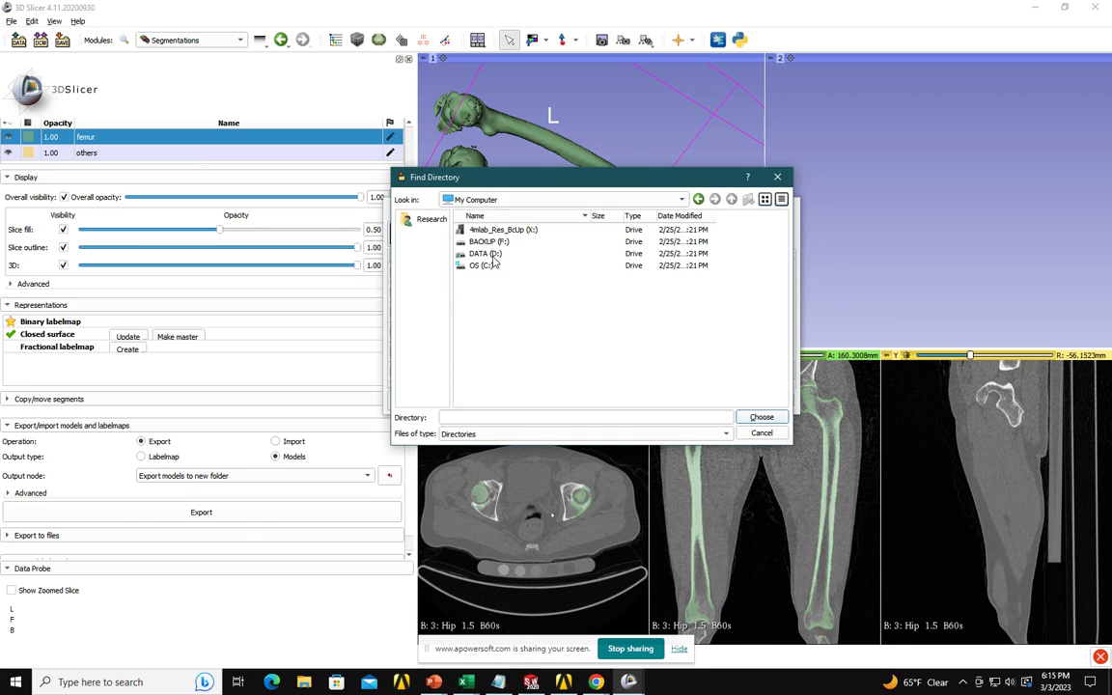
{"action": "left_click", "coordinate": [491, 253]}
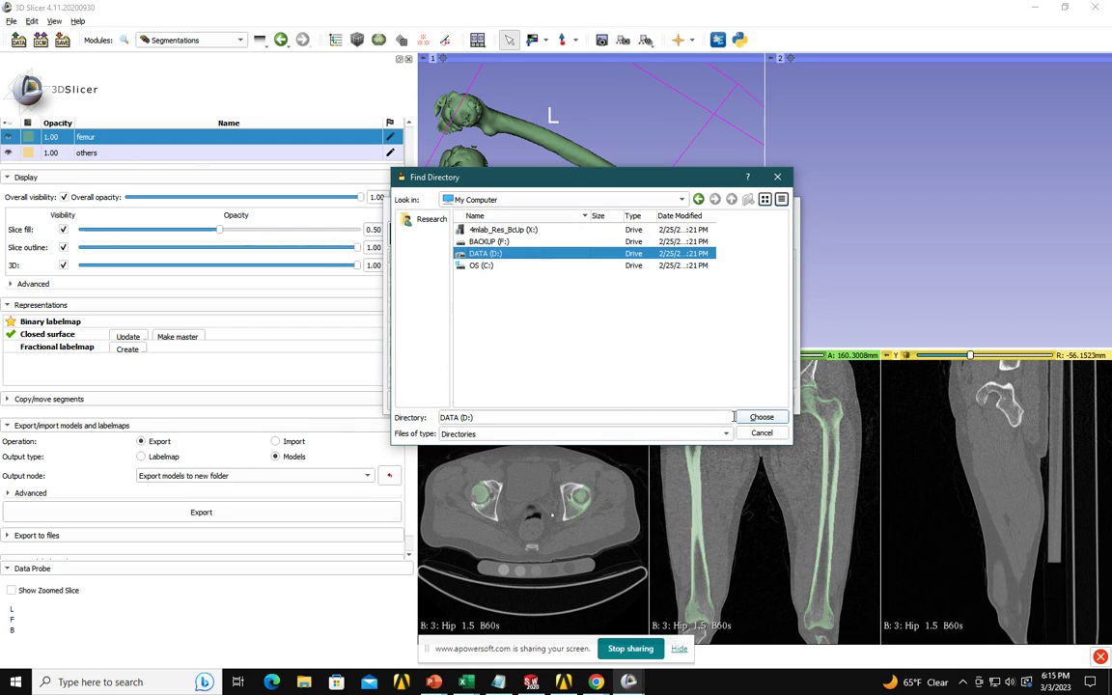
{"action": "double_click", "coordinate": [481, 255]}
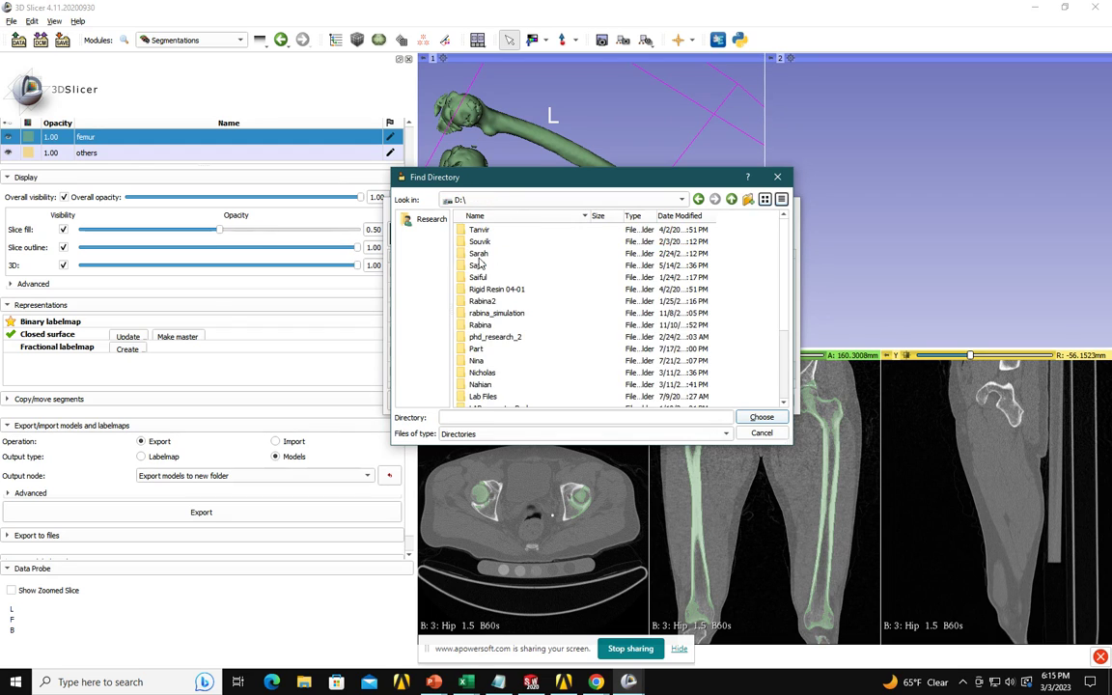
{"action": "double_click", "coordinate": [481, 326]}
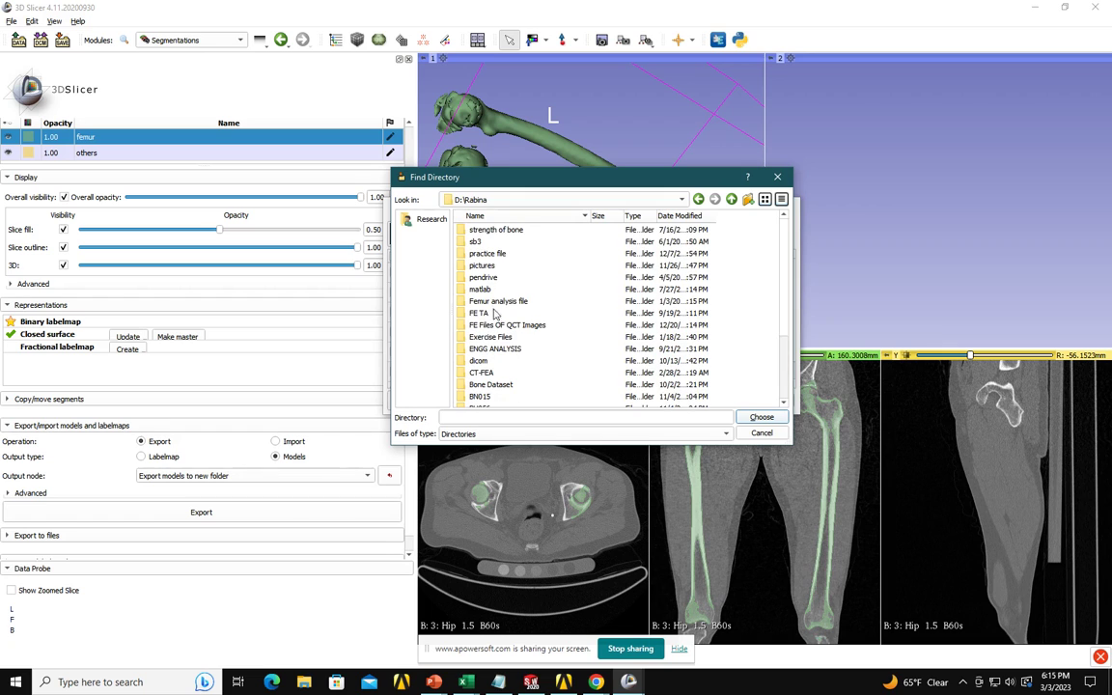
{"action": "left_click", "coordinate": [699, 200]}
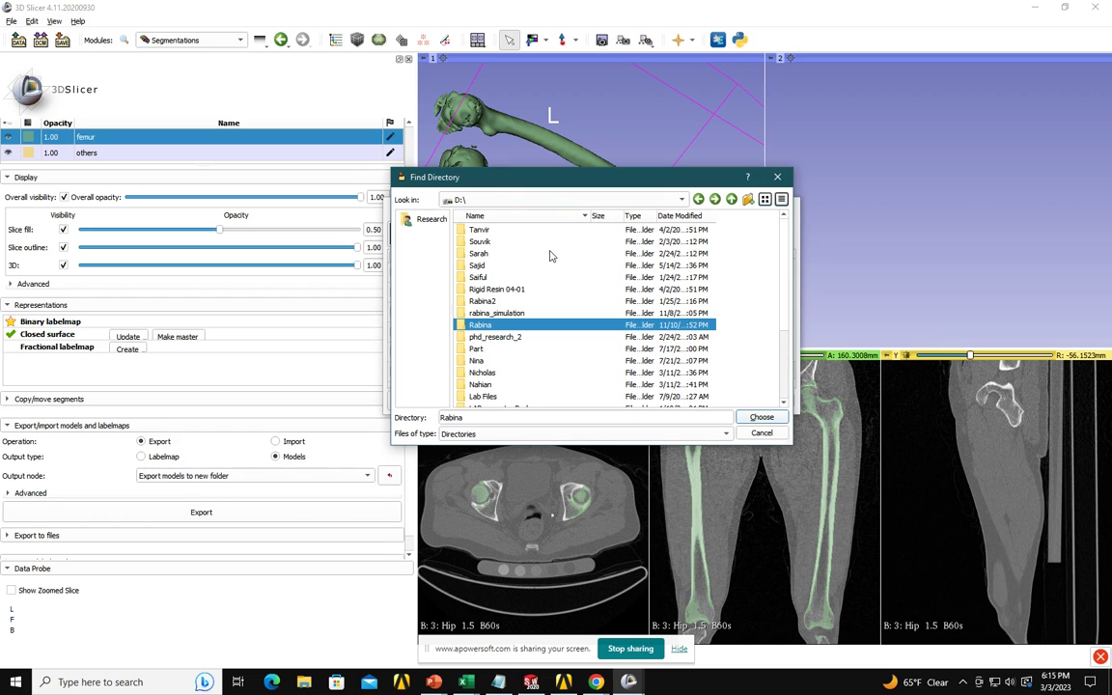
{"action": "scroll", "coordinate": [550, 256], "scroll_direction": "down", "scroll_amount": 3}
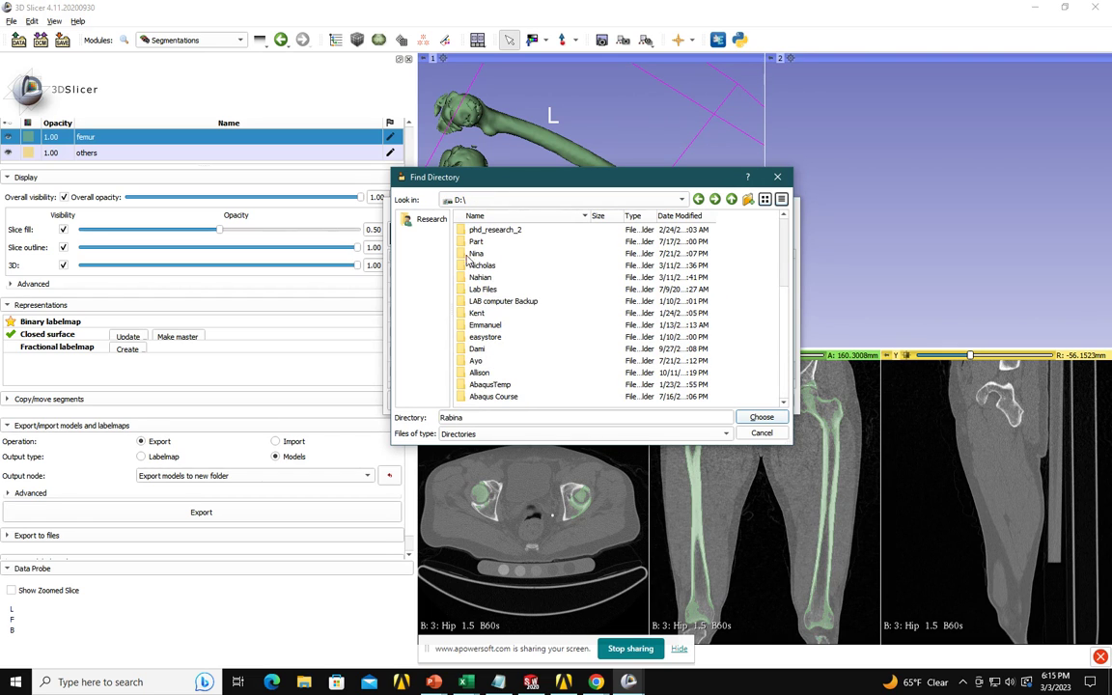
{"action": "scroll", "coordinate": [512, 294], "scroll_direction": "up", "scroll_amount": 3}
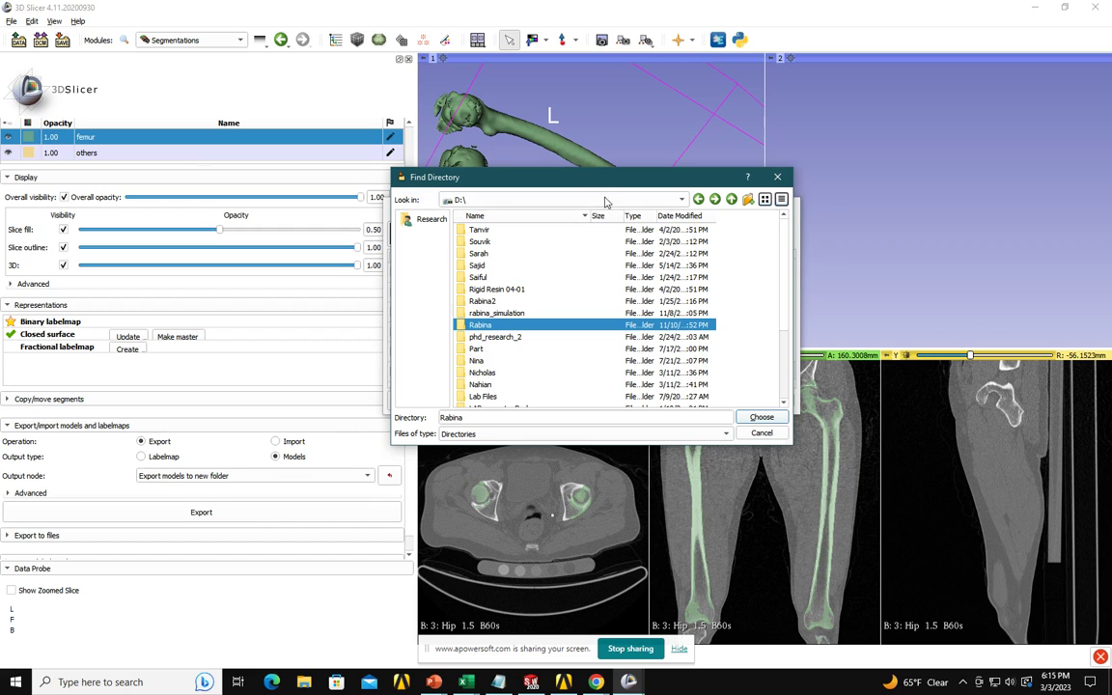
{"action": "left_click", "coordinate": [682, 199]}
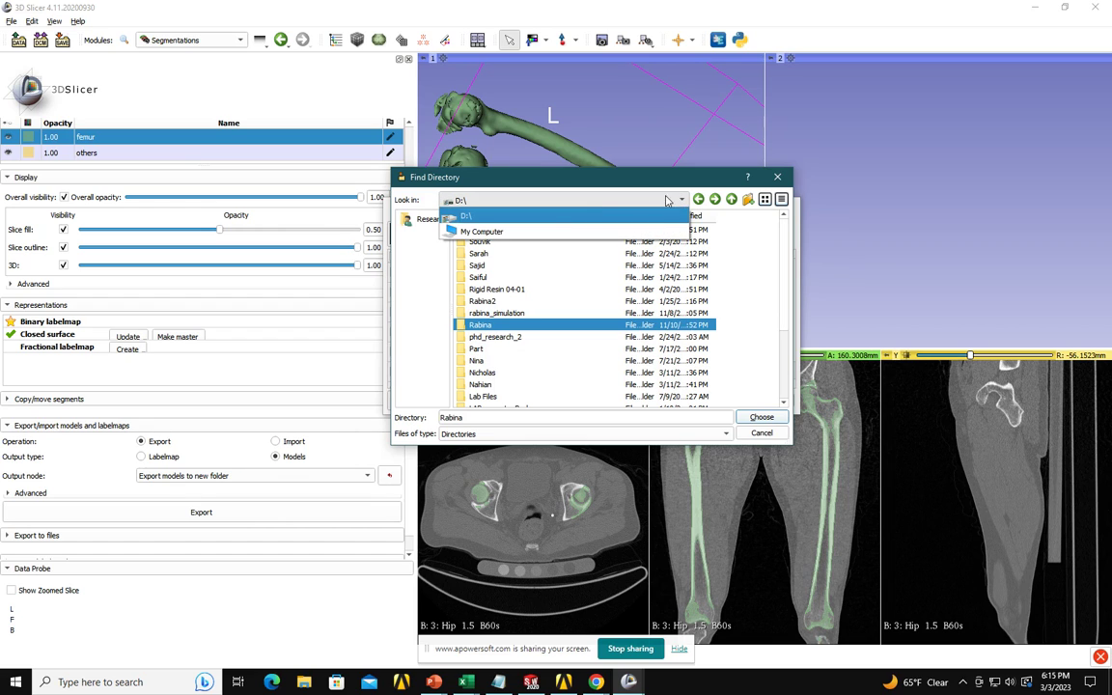
{"action": "left_click", "coordinate": [539, 232]}
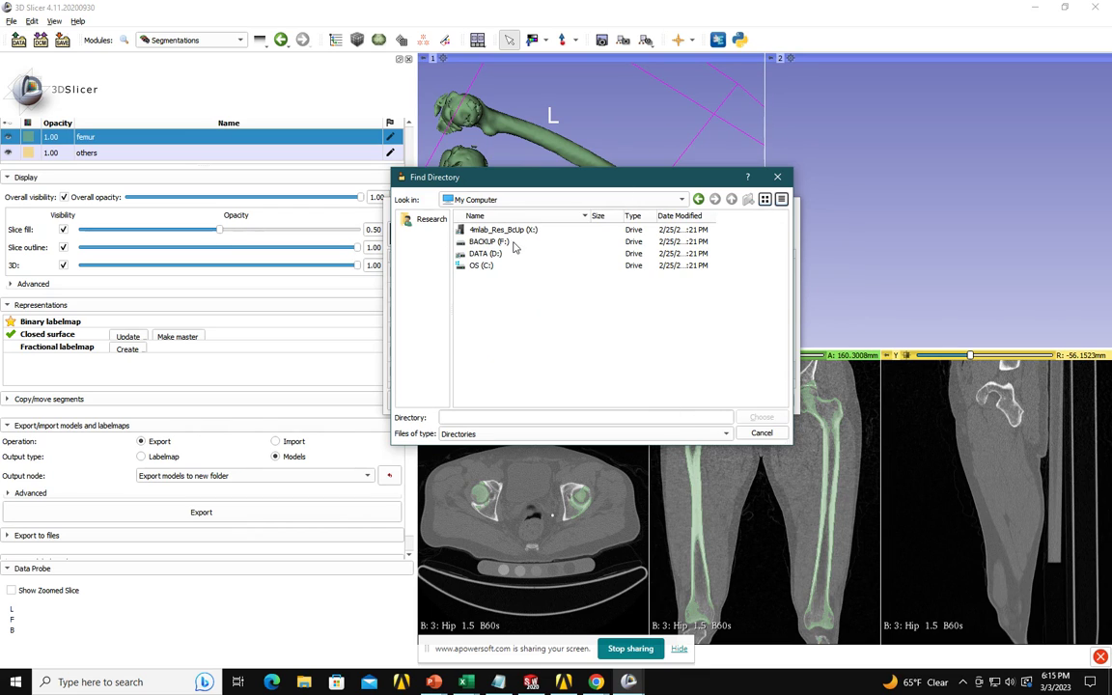
{"action": "double_click", "coordinate": [485, 253]}
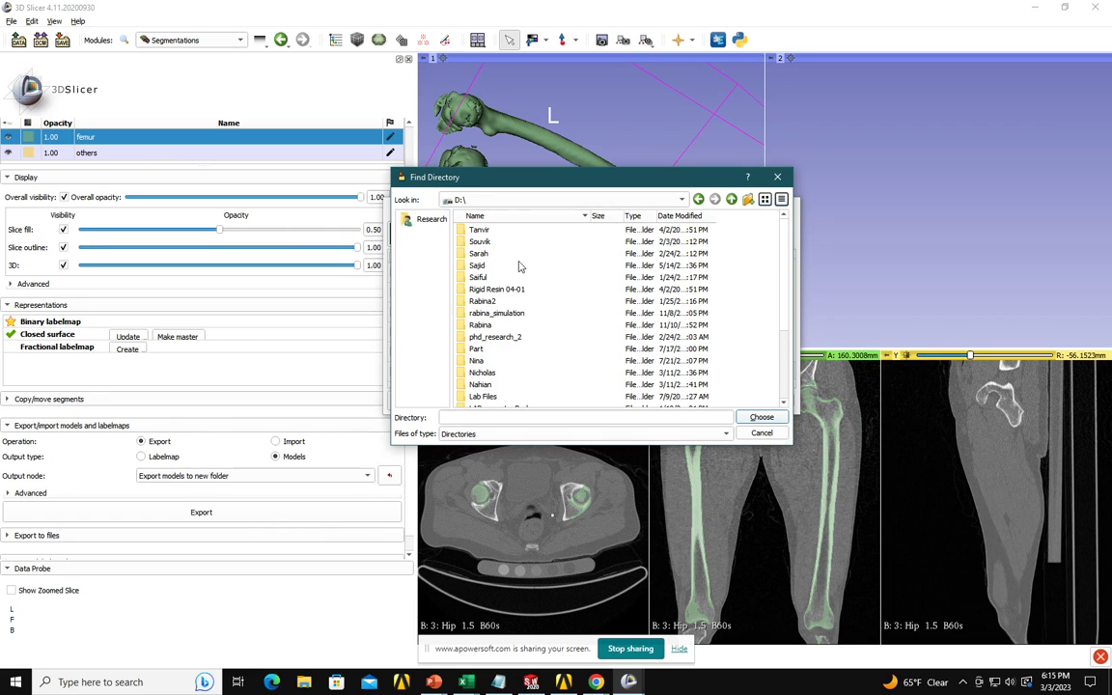
Step: Choose the personal folder listed just above Rigid Resin 04-01 as the directory and save femur.stl there
{"action": "double_click", "coordinate": [486, 279]}
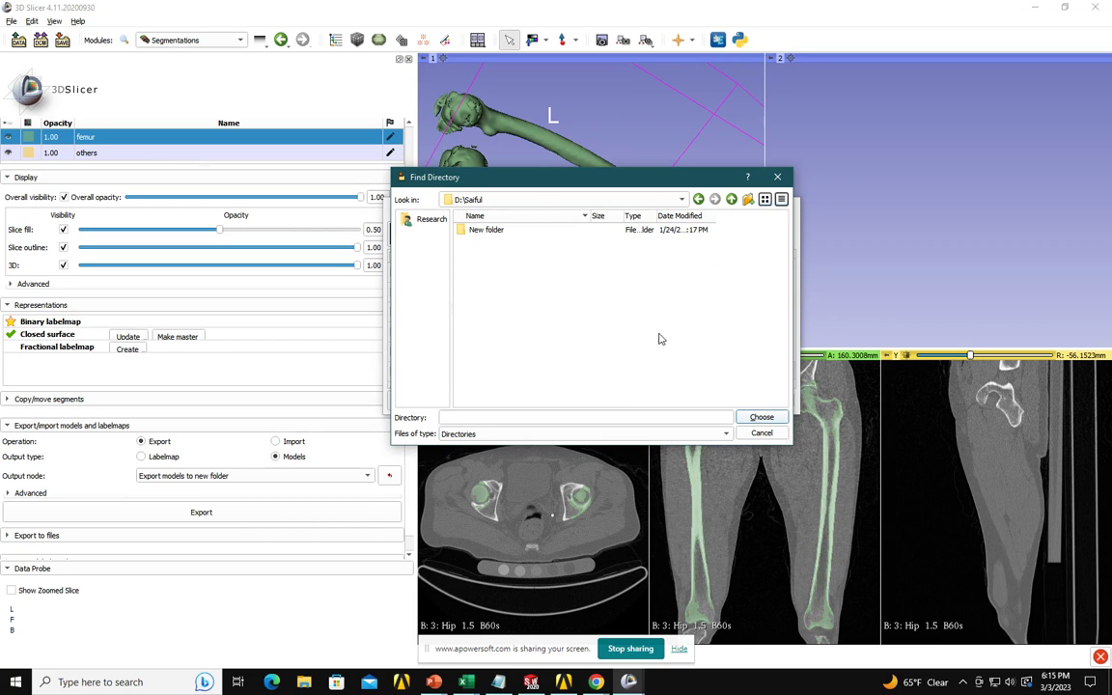
{"action": "left_click", "coordinate": [763, 419]}
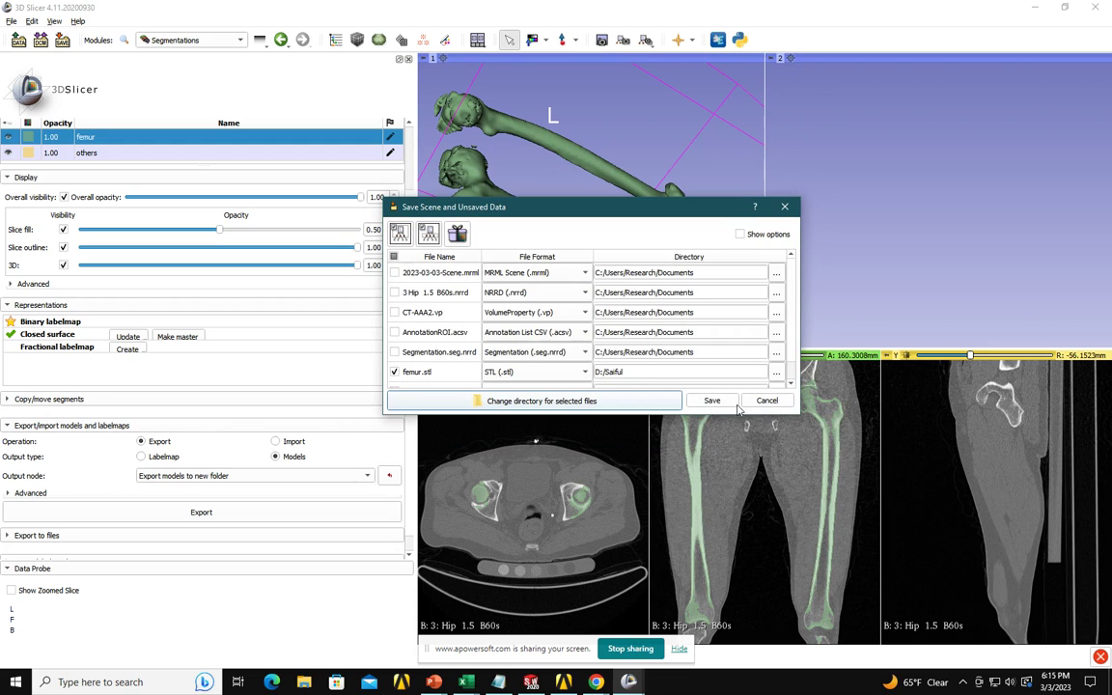
{"action": "scroll", "coordinate": [645, 367], "scroll_direction": "down", "scroll_amount": 1}
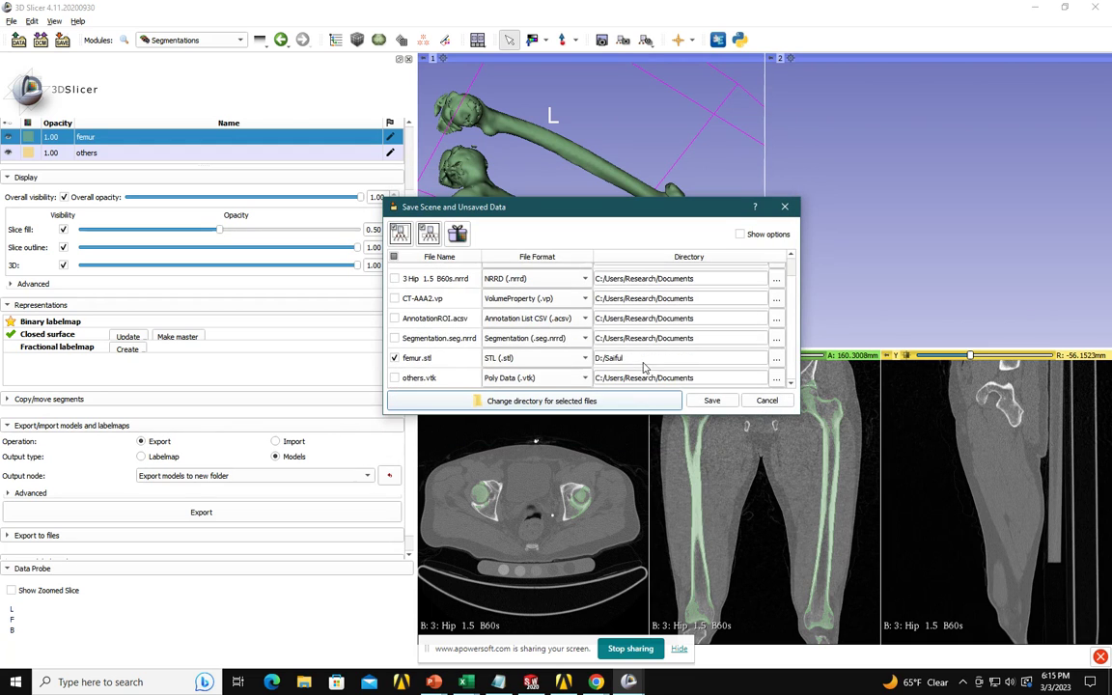
{"action": "left_click", "coordinate": [709, 400]}
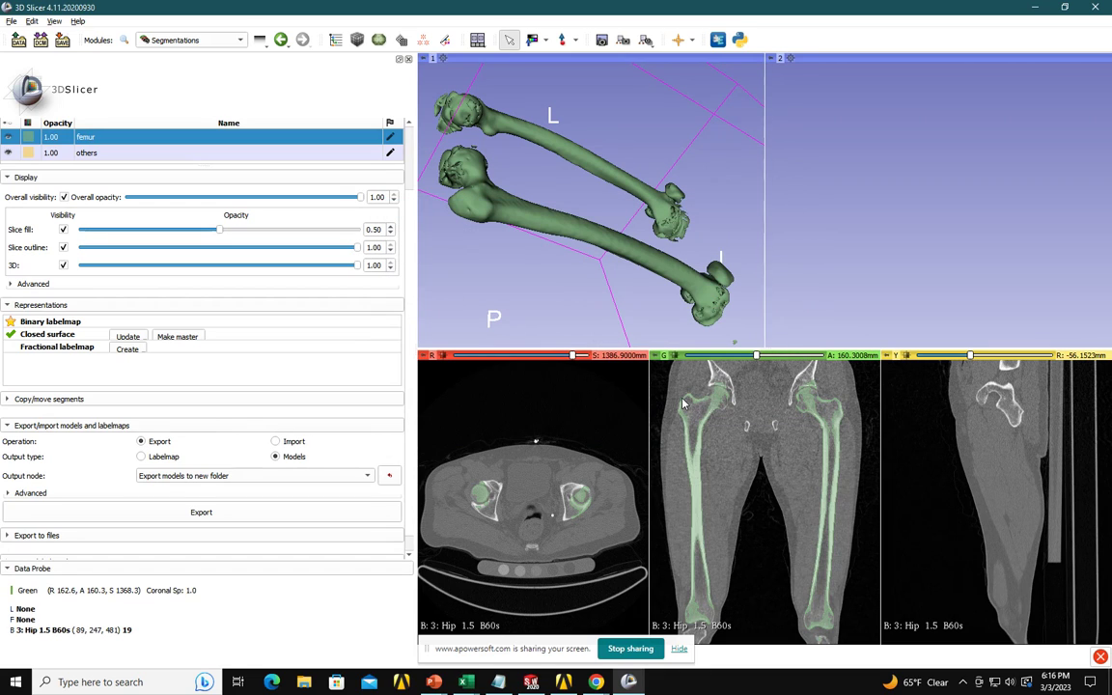
Step: Switch to File Explorer and open the folder on DATA (D:) where the femur model was saved
{"action": "left_click", "coordinate": [303, 683]}
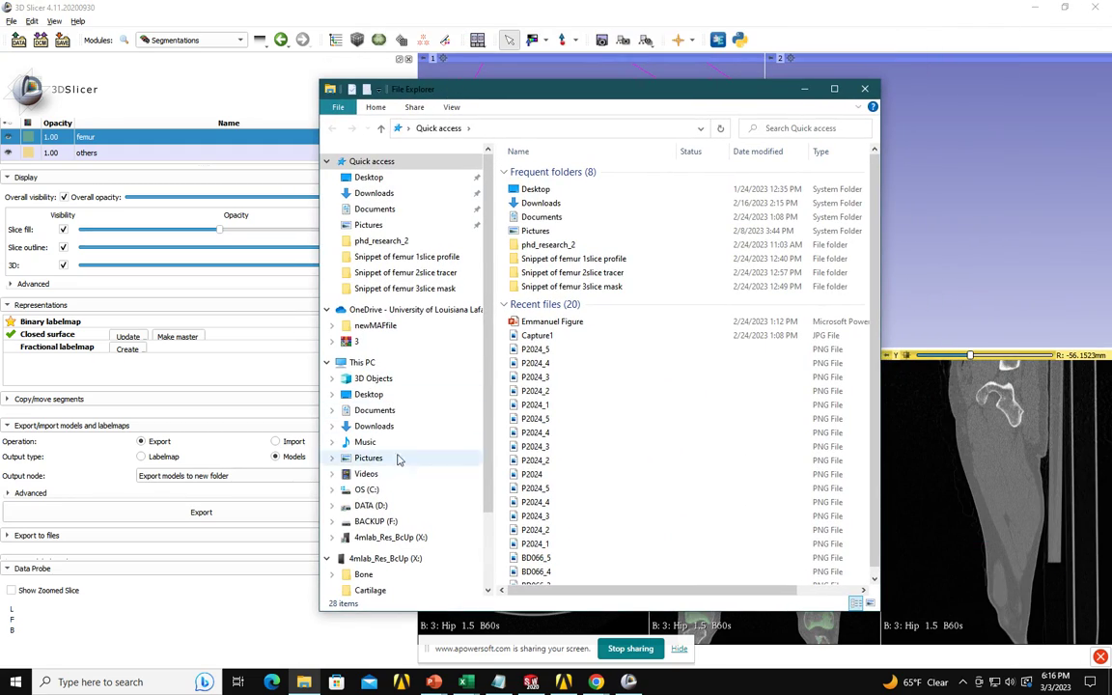
{"action": "left_click", "coordinate": [371, 505]}
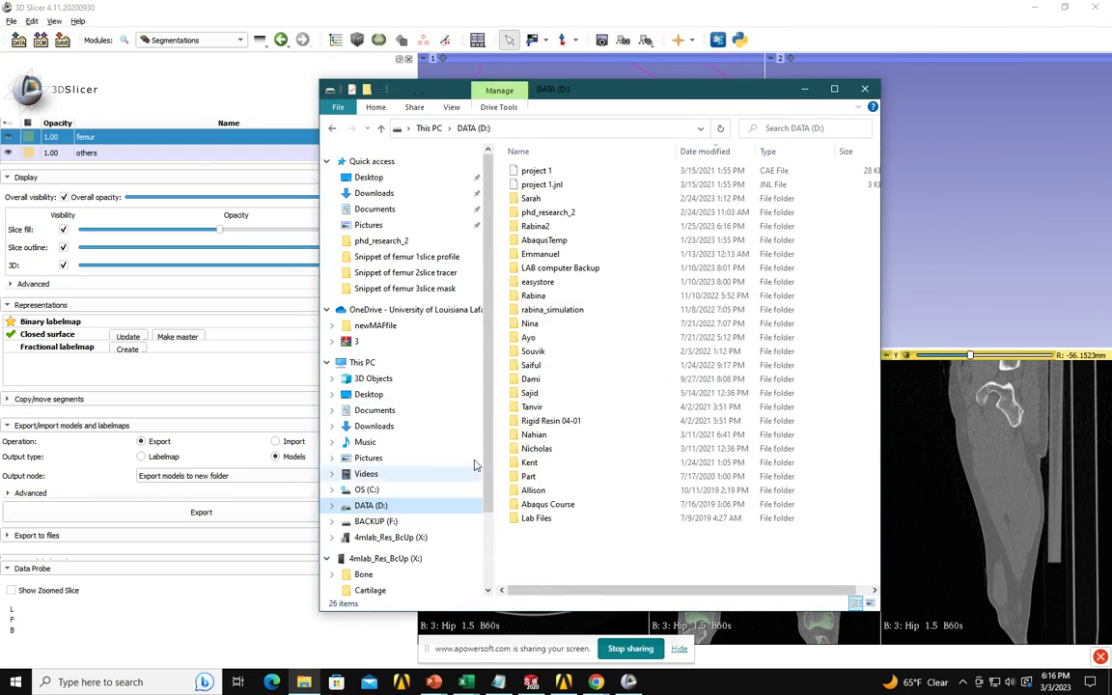
{"action": "left_click", "coordinate": [574, 374]}
{"action": "key", "text": "F2"}
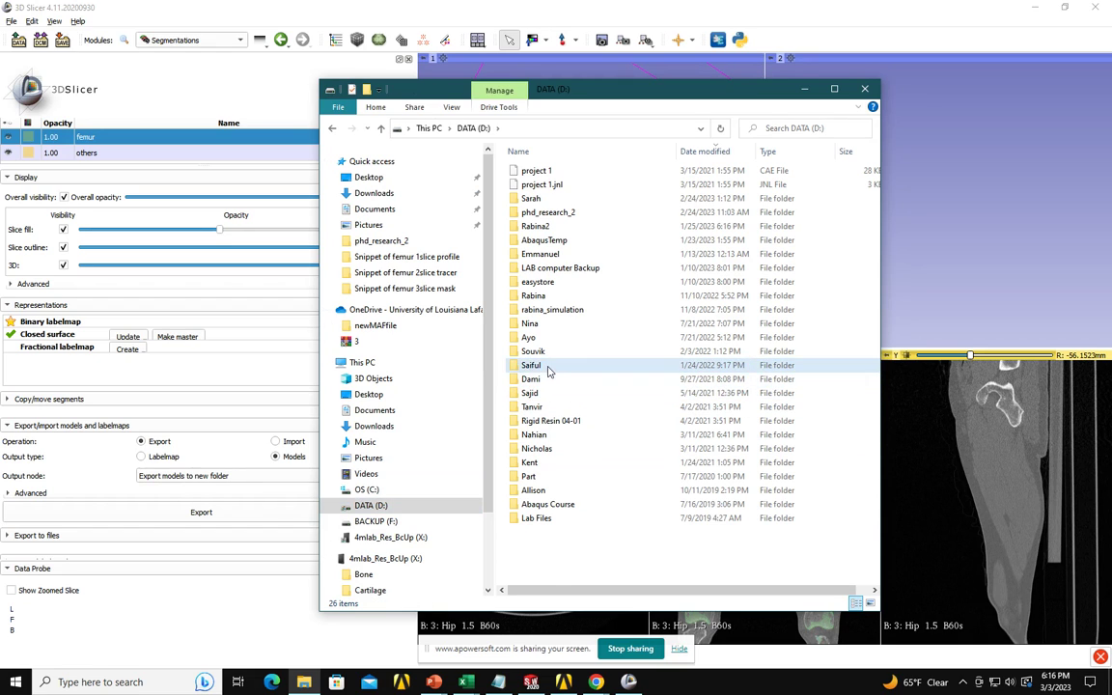
{"action": "double_click", "coordinate": [556, 365]}
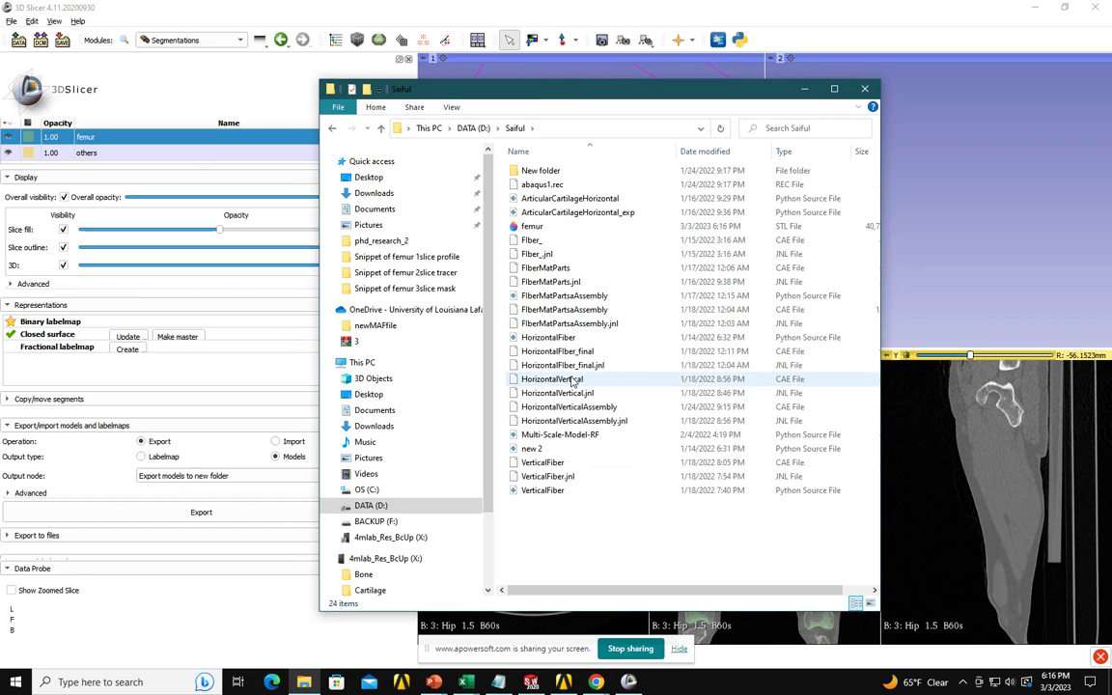
Step: Open the femur STL file in Paint 3D, view the exported model of both femurs, and close Paint 3D
{"action": "left_click", "coordinate": [538, 229]}
{"action": "double_click", "coordinate": [533, 226]}
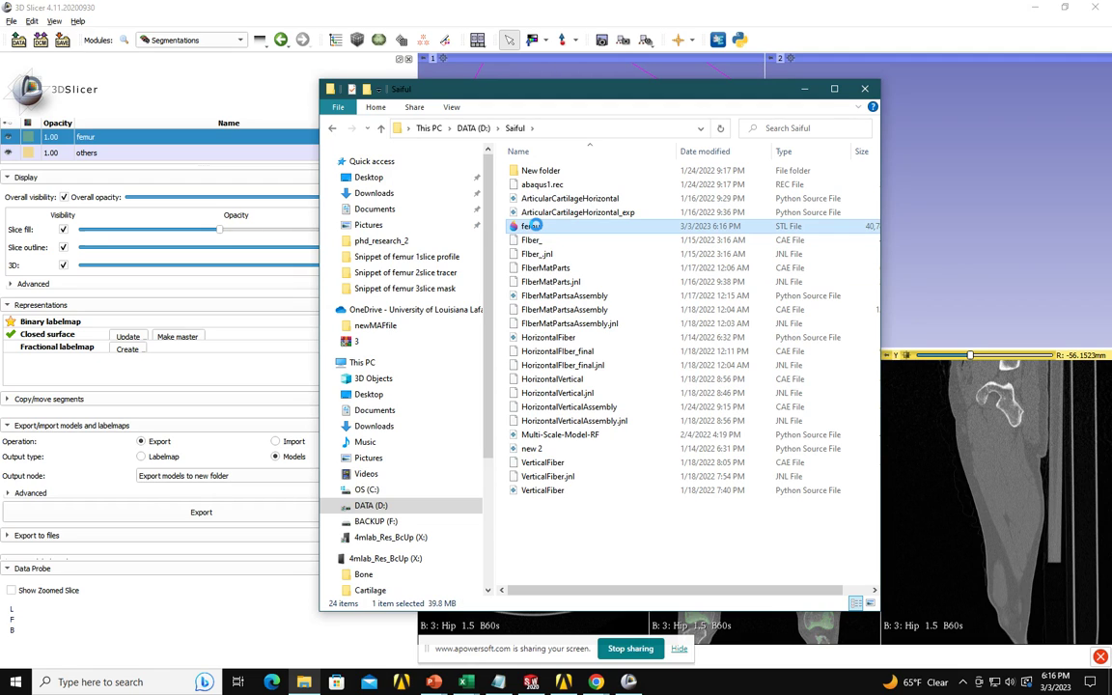
{"action": "right_click", "coordinate": [535, 227]}
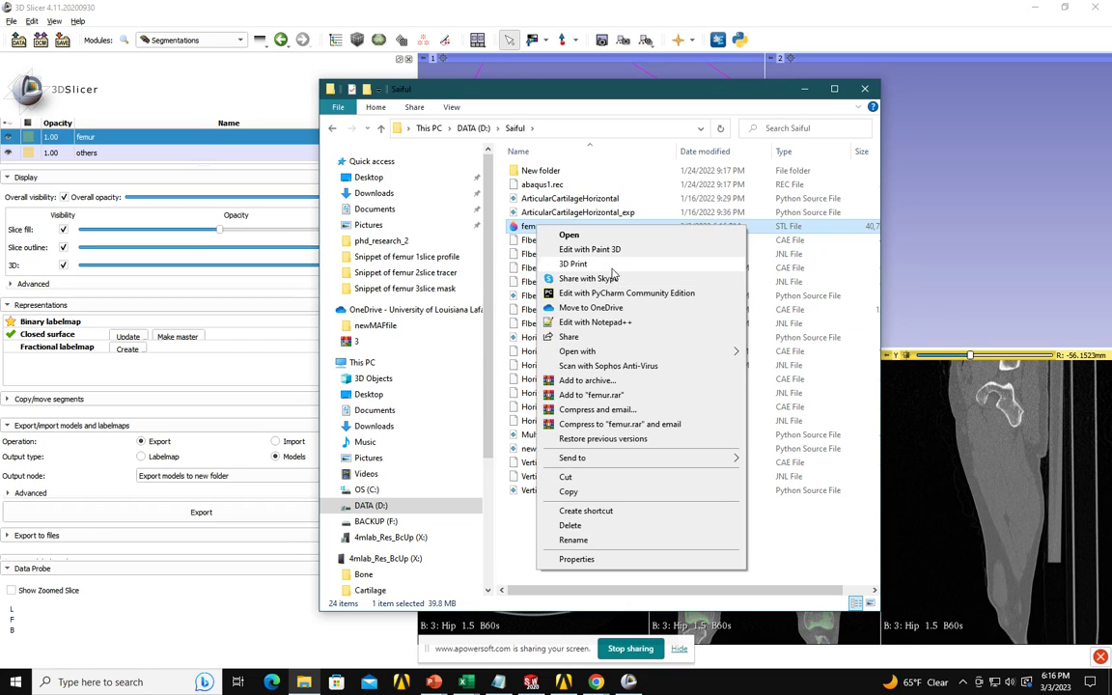
{"action": "left_click", "coordinate": [591, 250]}
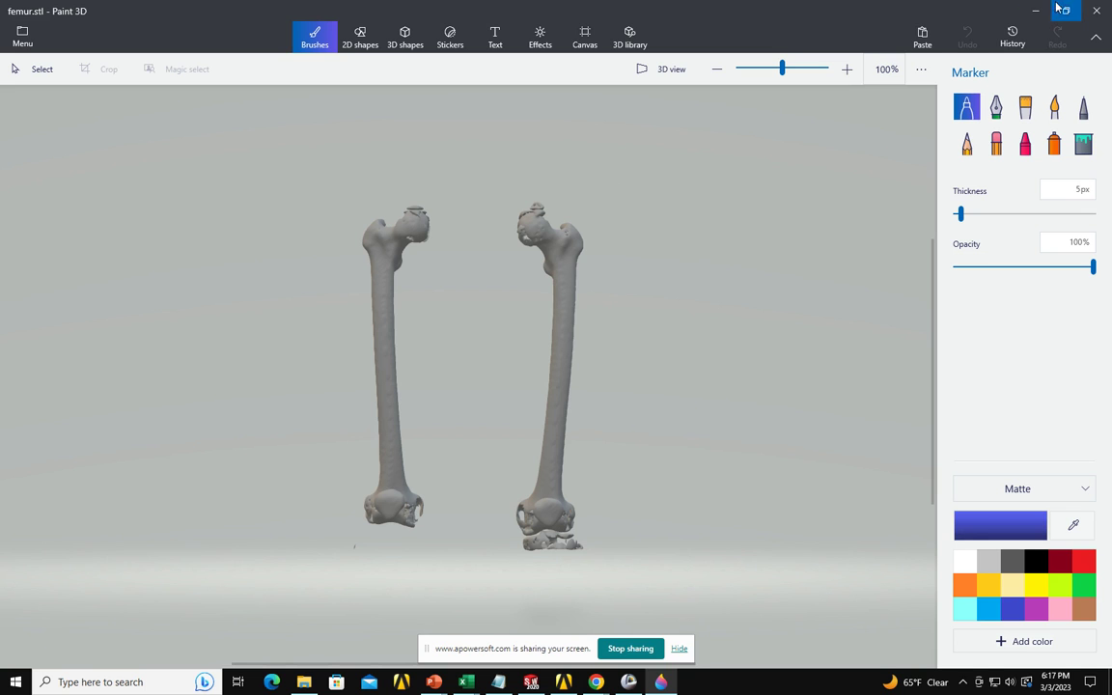
{"action": "left_click", "coordinate": [1096, 11]}
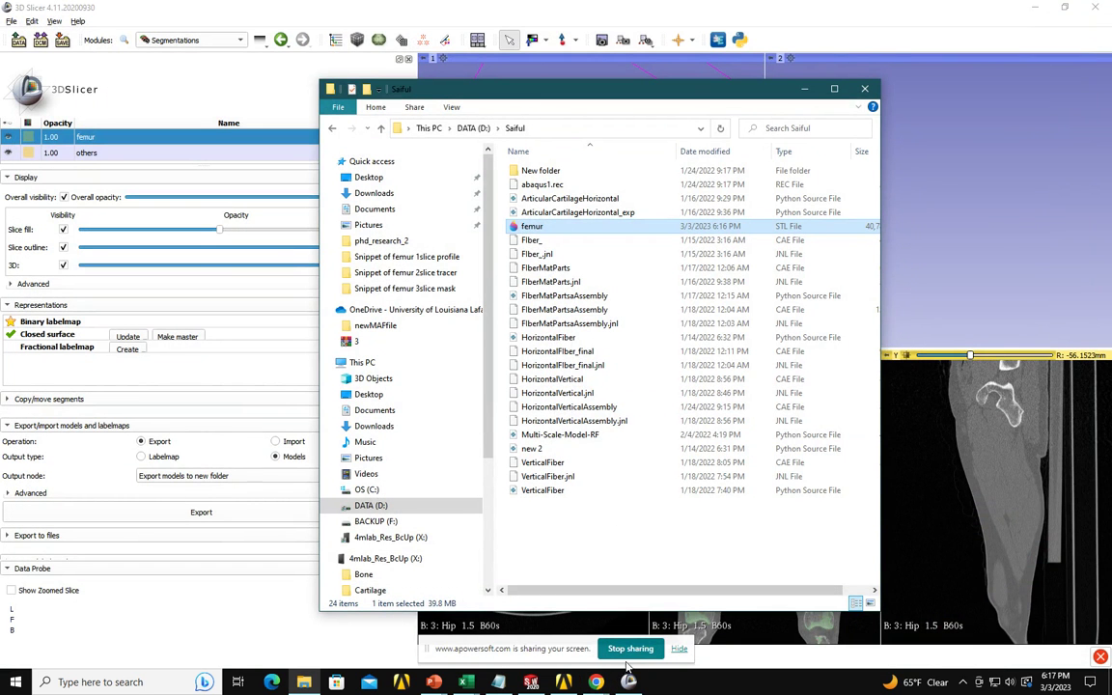
{"action": "left_click", "coordinate": [599, 681]}
{"action": "left_click", "coordinate": [506, 594]}
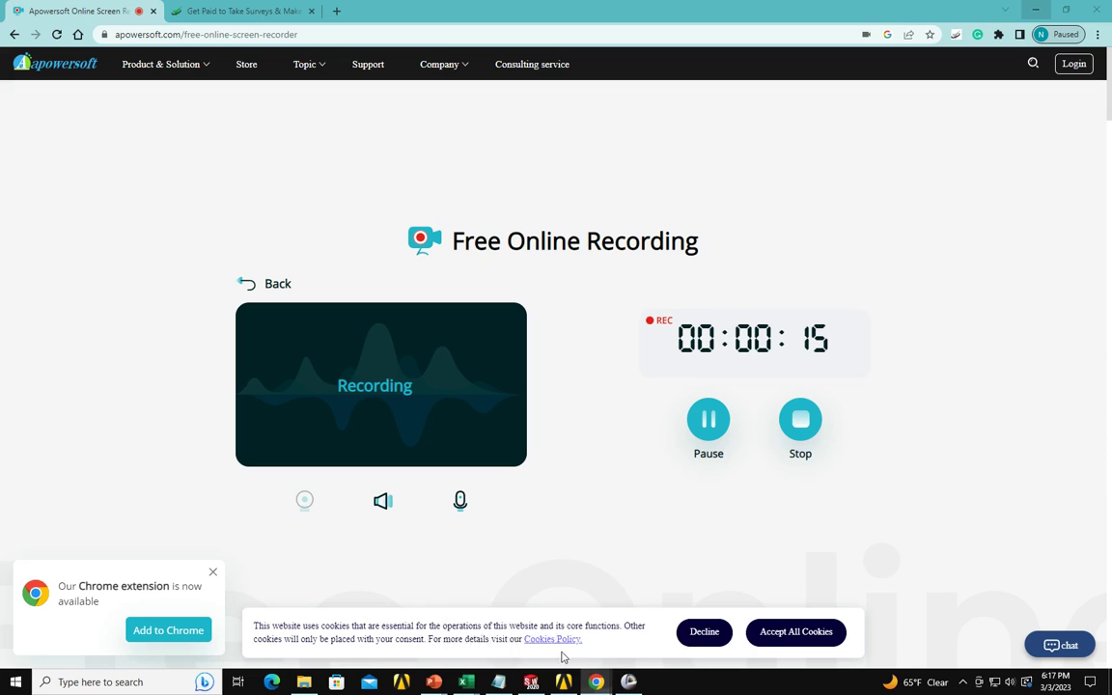